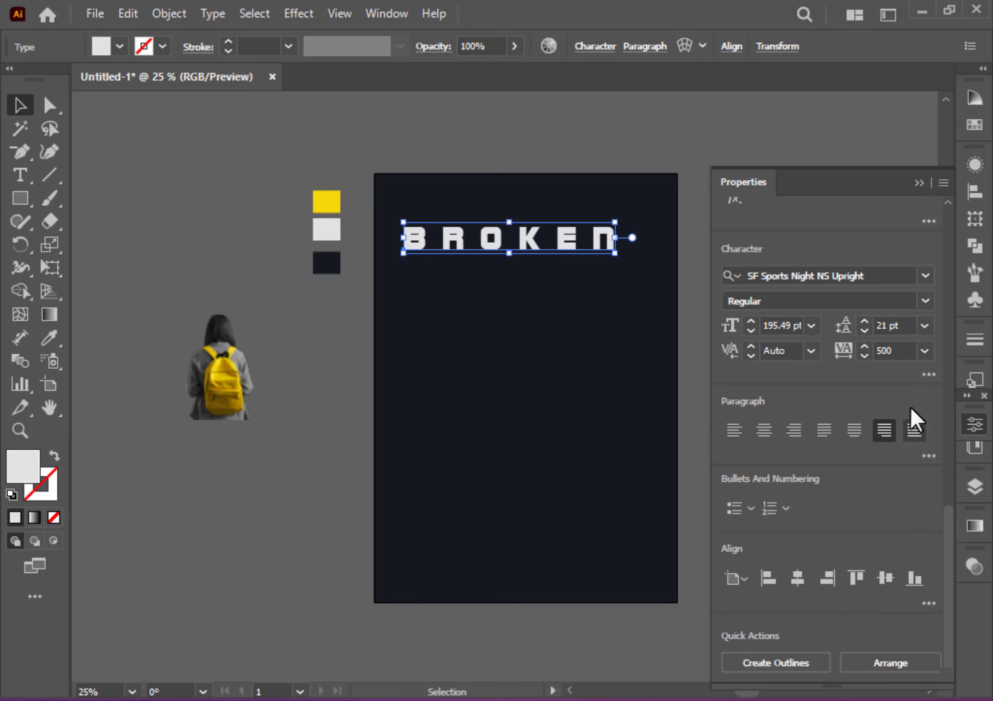
- Set the BROKEN title's tracking to 25, enlarge it to about 357 pt and place it near the artboard's upper edge
click(924, 350)
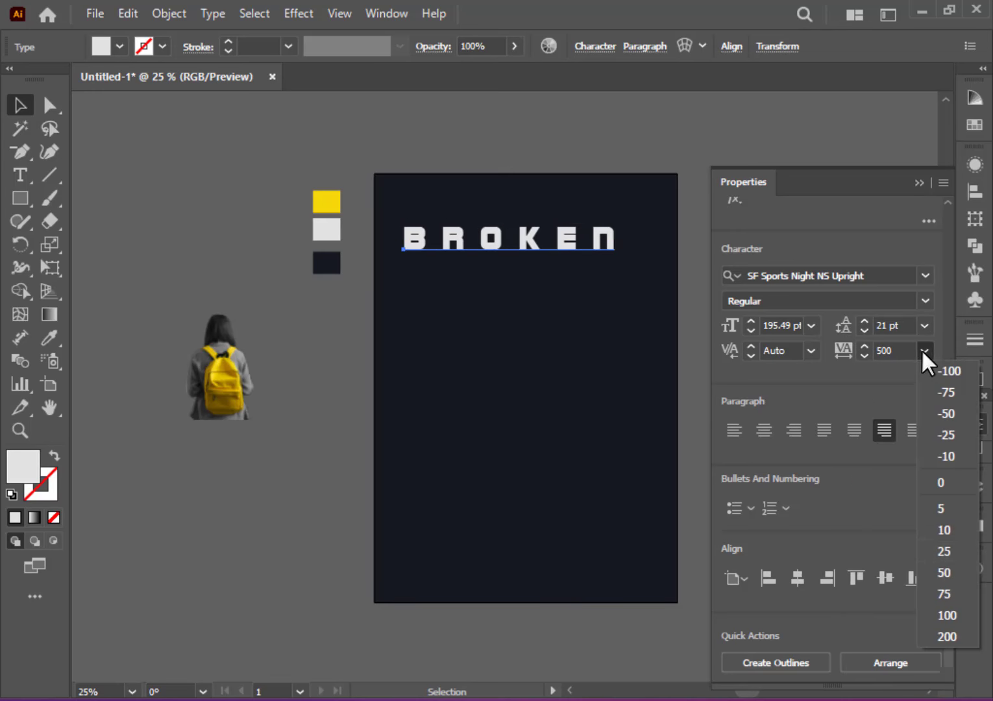
click(942, 554)
drag(538, 253, 622, 246)
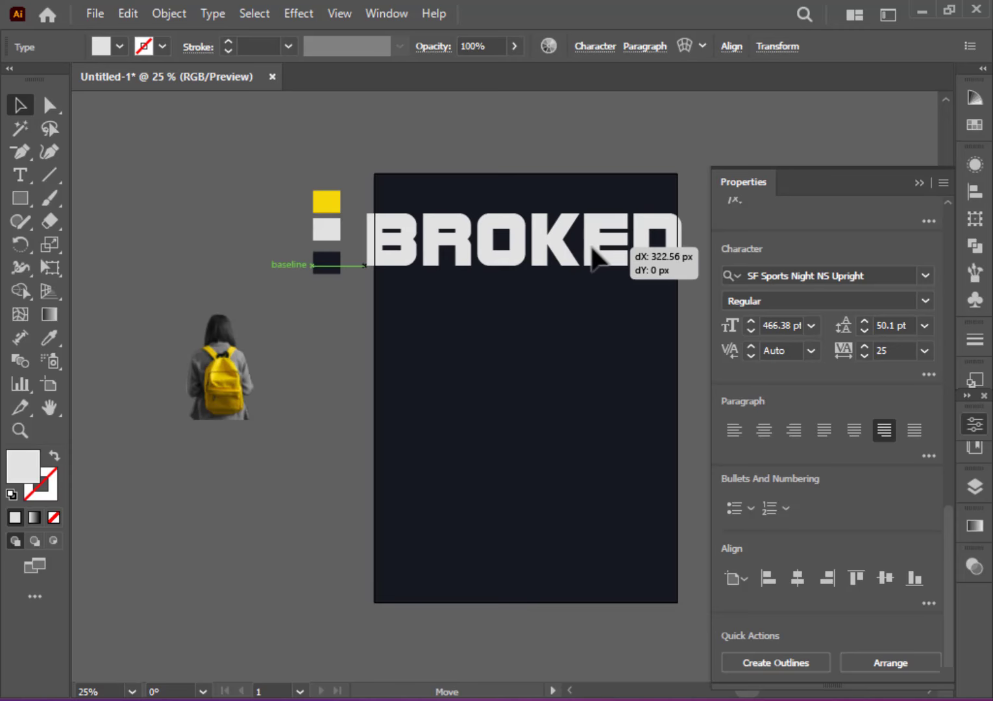
drag(698, 274, 629, 257)
- Change the BROKEN title's font to Montserrat Black
click(827, 273)
click(973, 425)
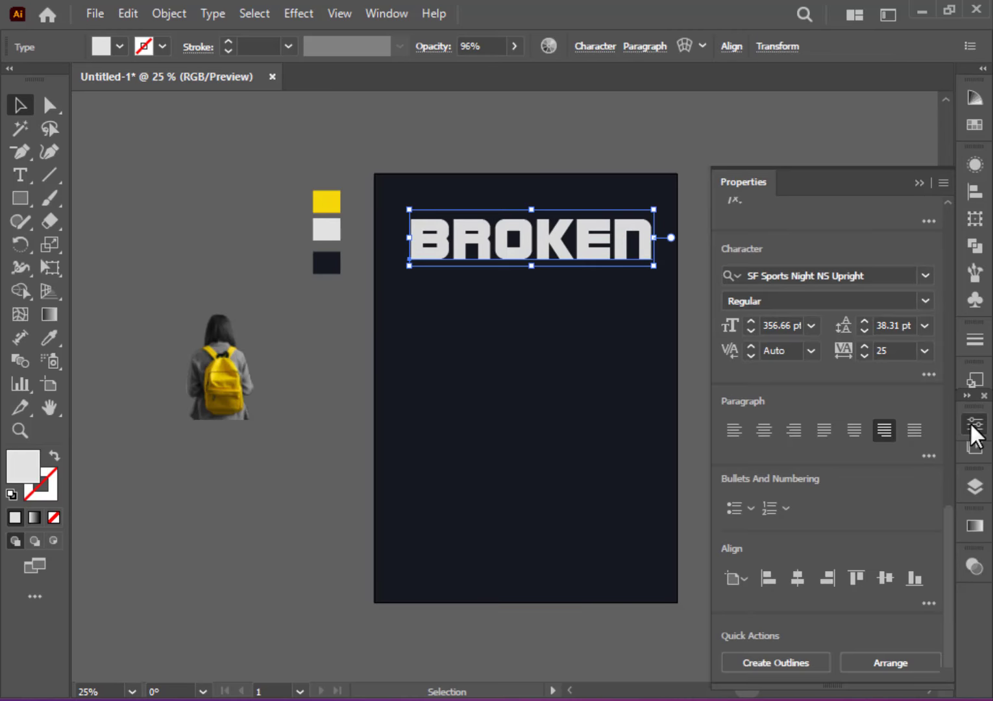
click(855, 604)
drag(847, 628, 875, 522)
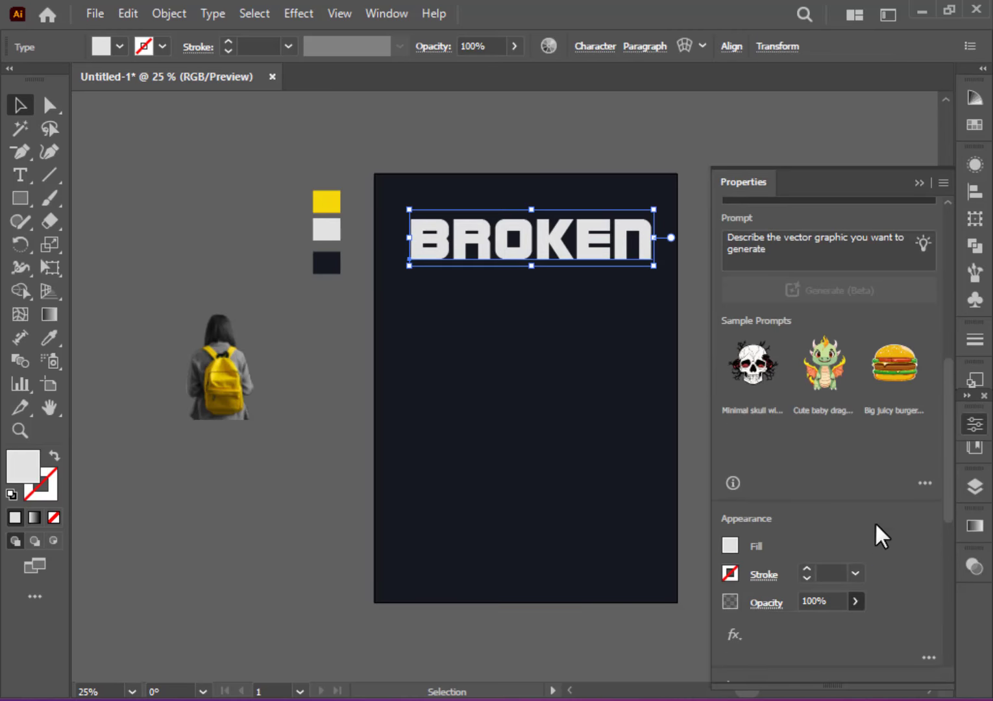
scroll(875, 522, down, 5)
click(923, 277)
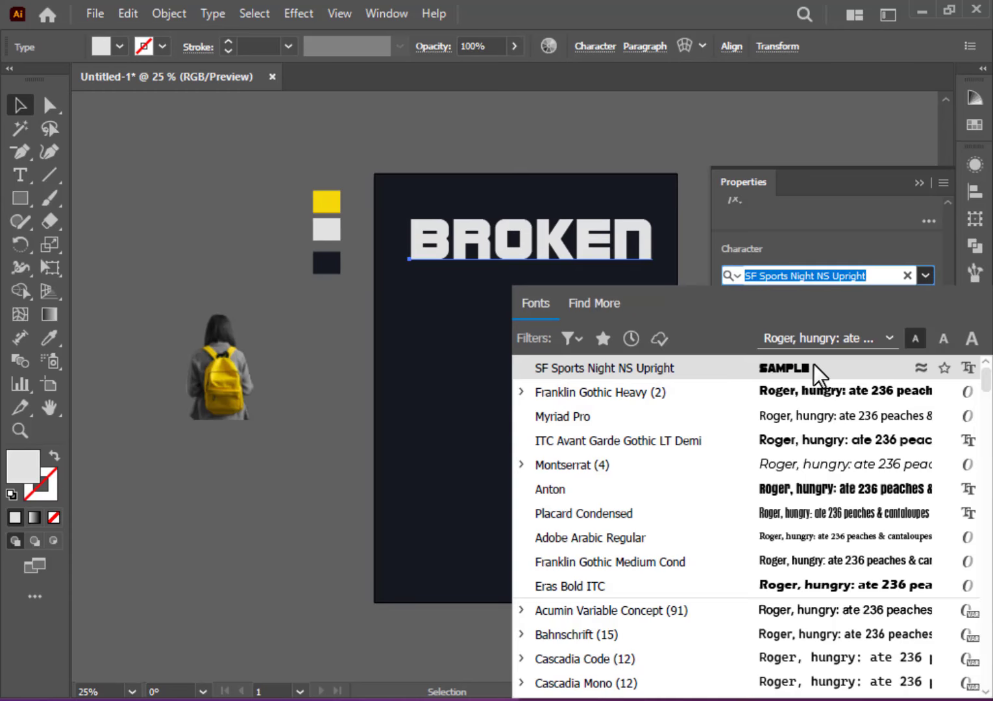
key(Down)
key(Down)
key(Down)
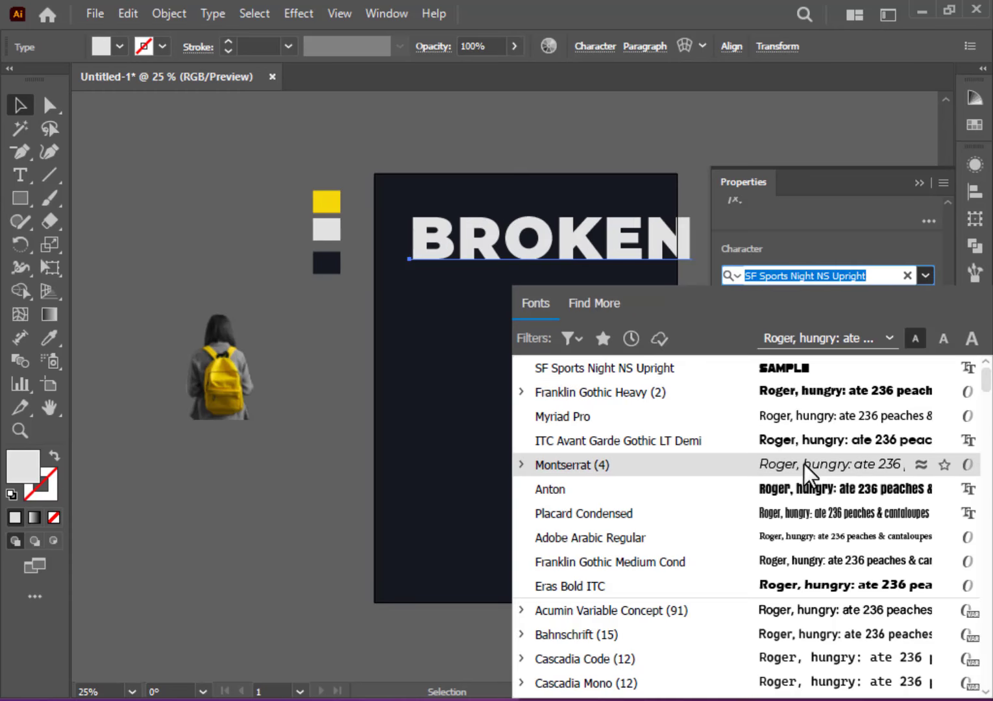
click(805, 464)
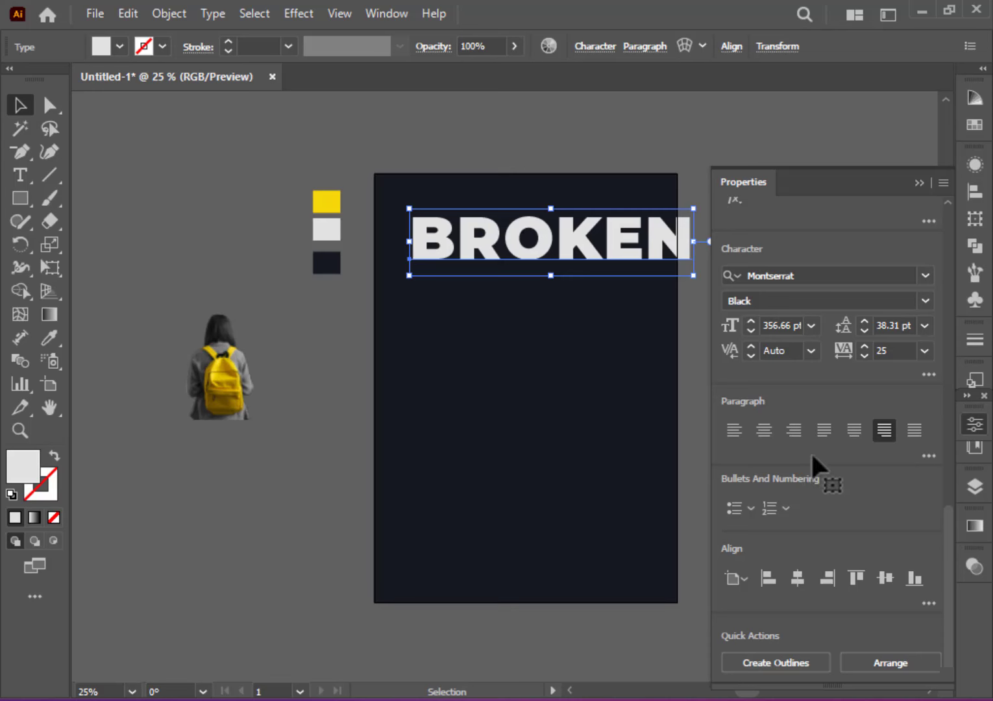
- Tighten the title's tracking to -17 and scale it down so it sits within the artboard with side margins
click(906, 351)
scroll(906, 351, down, 20)
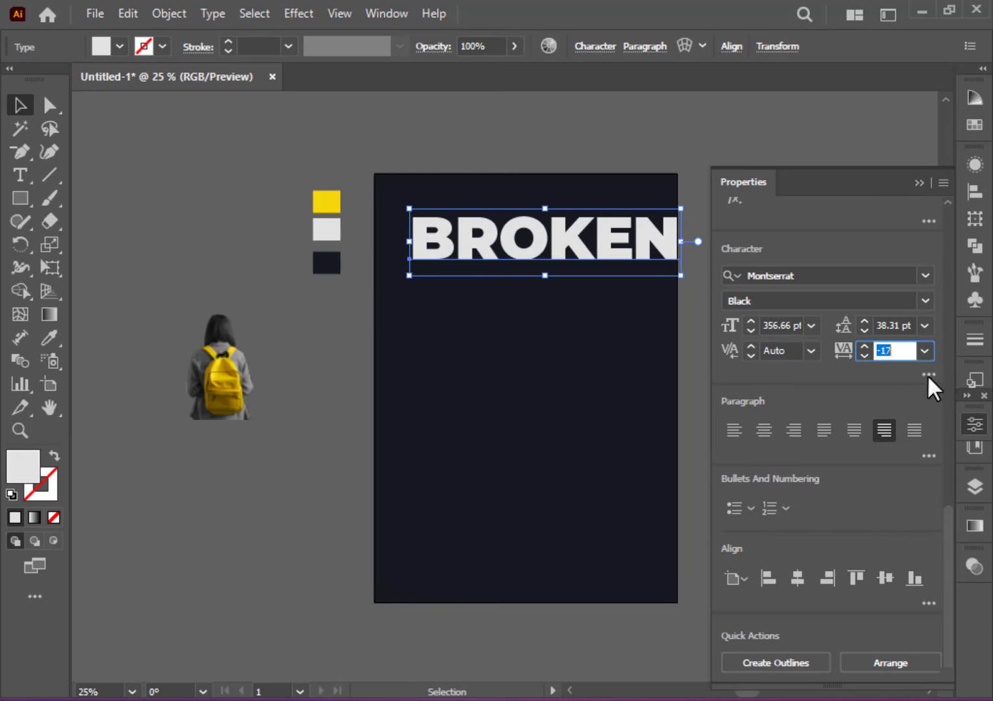
mouse_move(656, 267)
mouse_down()
mouse_move(636, 254)
mouse_move(658, 274)
mouse_move(644, 273)
mouse_up()
click(636, 324)
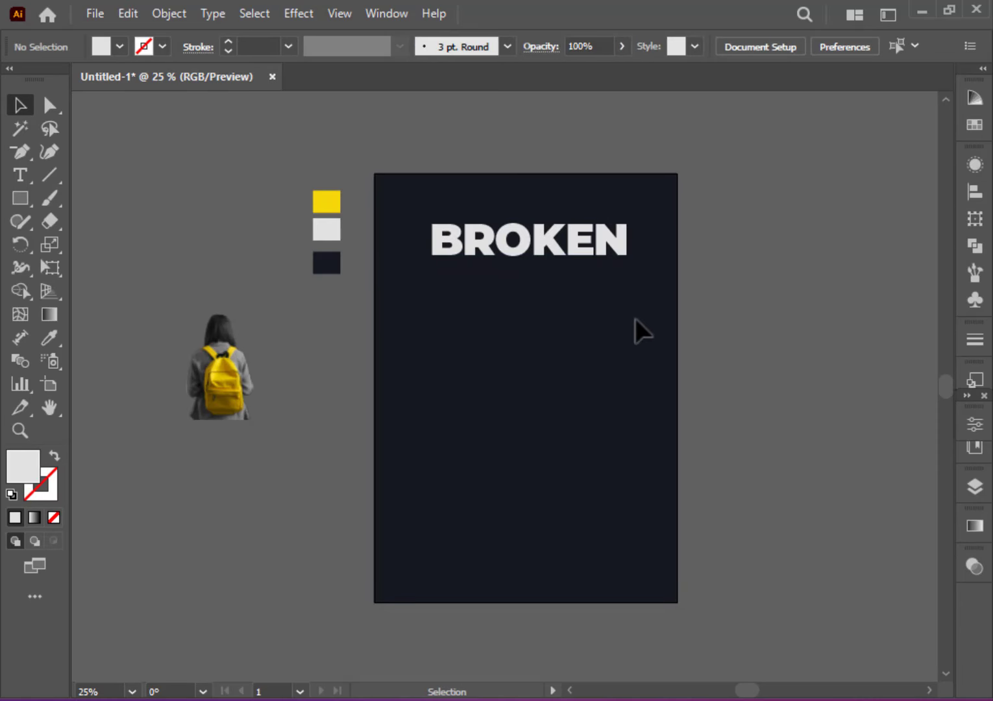
- Duplicate the BROKEN title straight down and repeat the copy to make a stack of seven evenly spaced rows
click(551, 259)
drag(552, 260, 555, 291)
key(ctrl+d)
key(ctrl+d)
key(ctrl+d)
key(ctrl+d)
key(ctrl+d)
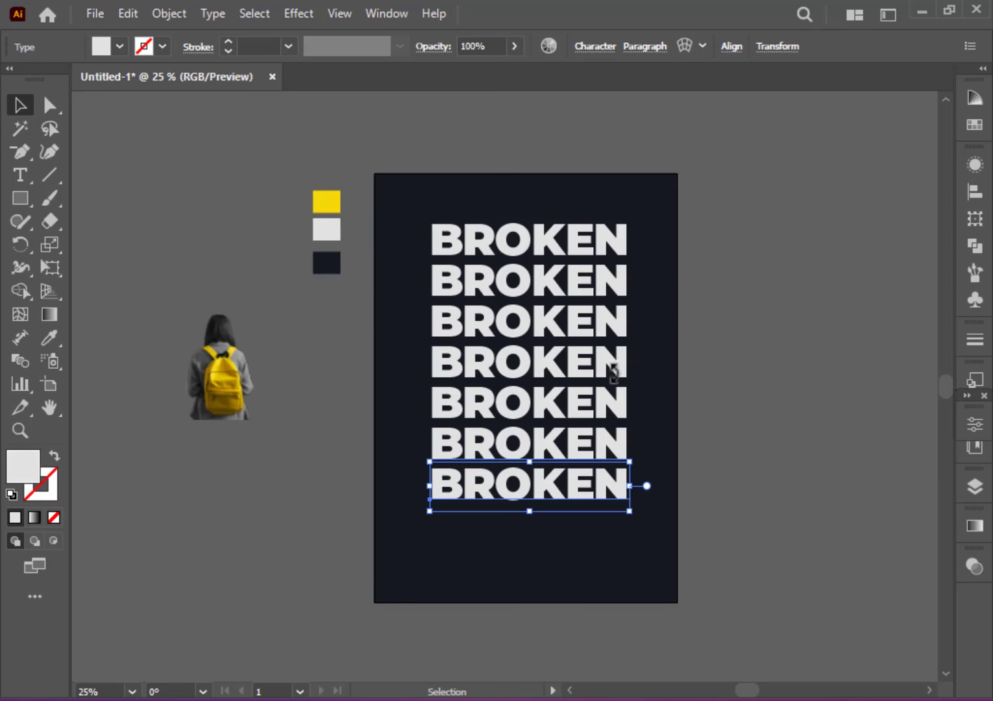
- Move the backpack photo onto the poster, bring it to the front and enlarge it over the seven BROKEN rows, aligned with the lowest row's baseline
click(376, 410)
drag(218, 380, 578, 376)
right_click(342, 367)
mouse_move(415, 578)
click(575, 579)
drag(626, 417, 775, 579)
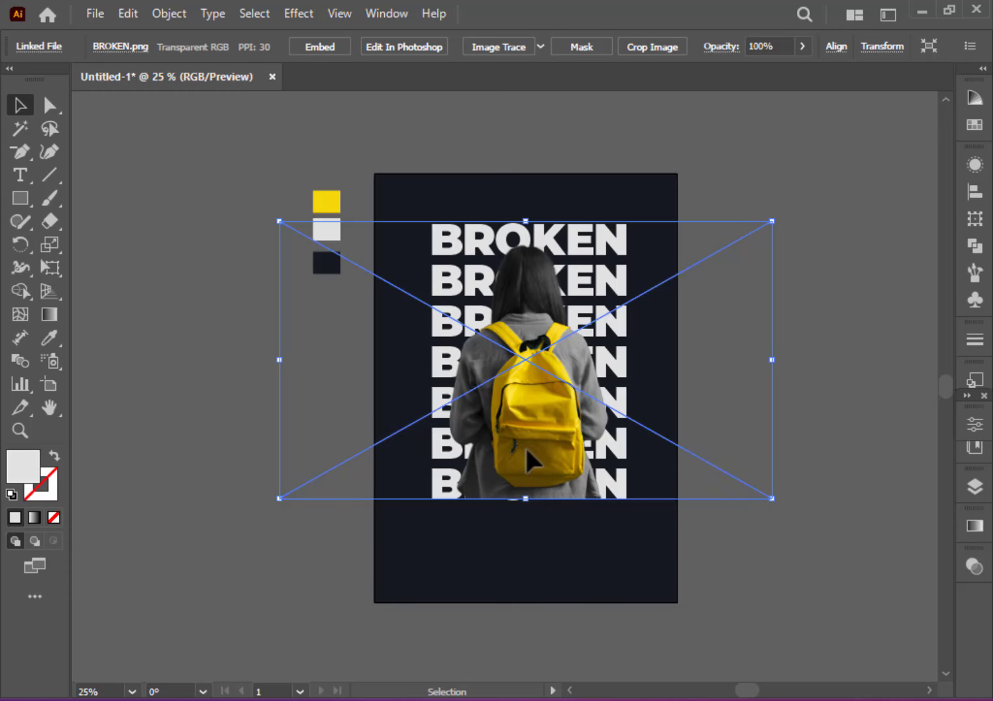
drag(525, 445, 531, 448)
click(751, 533)
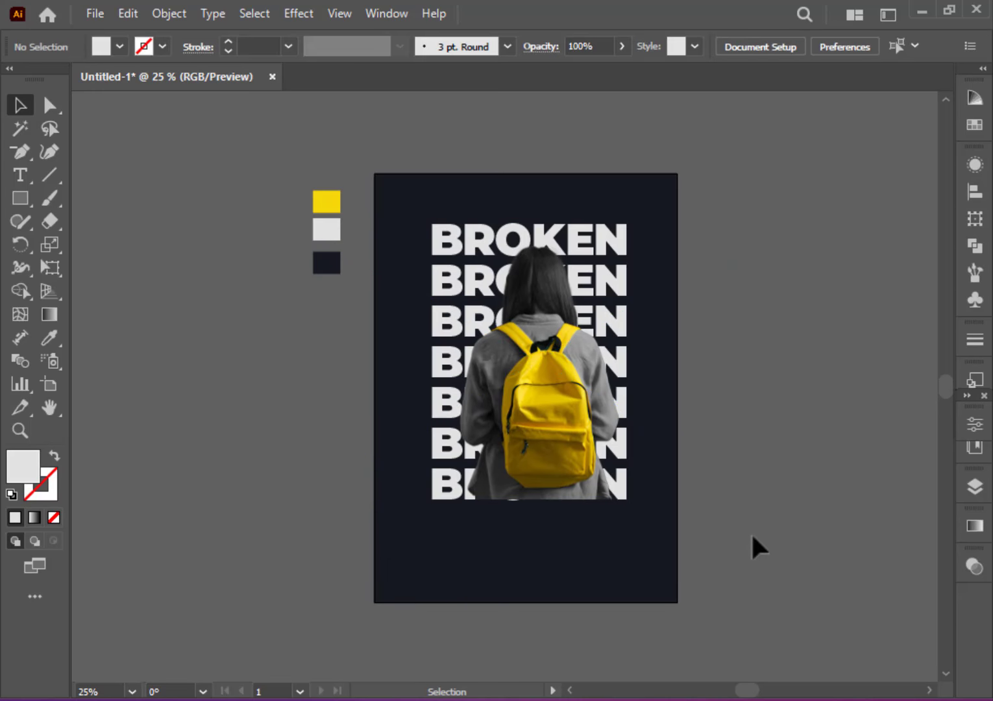
- Duplicate the BROKEN text over the second row, bring the copy in front of the photo, and copy it onto the fourth and sixth rows
click(564, 380)
key(ctrl+shift+a)
click(579, 243)
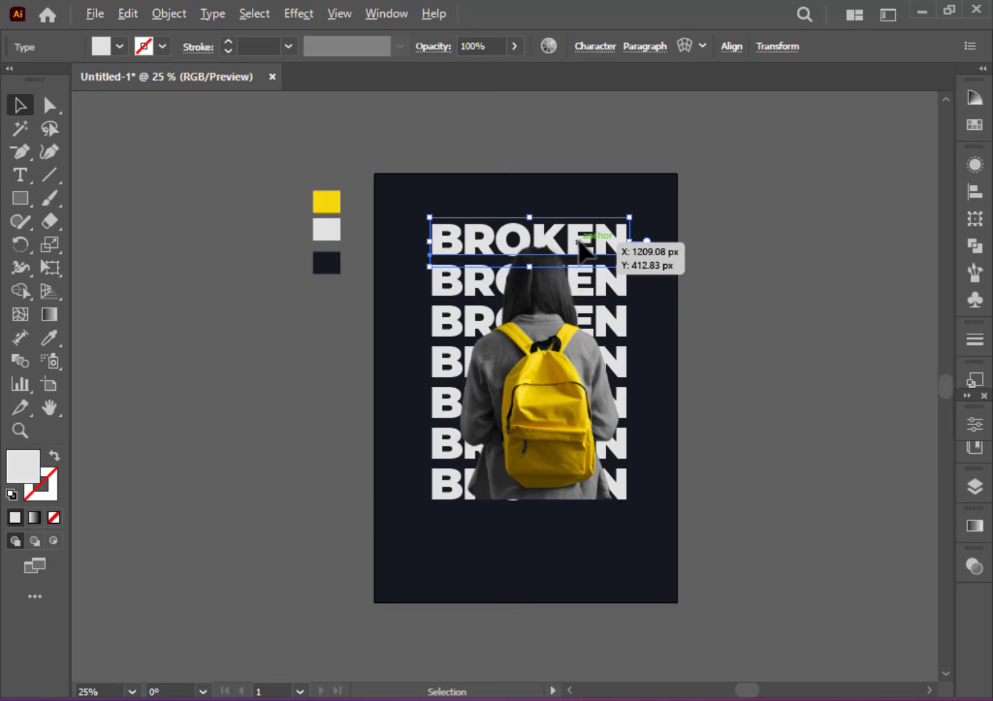
drag(579, 243, 582, 295)
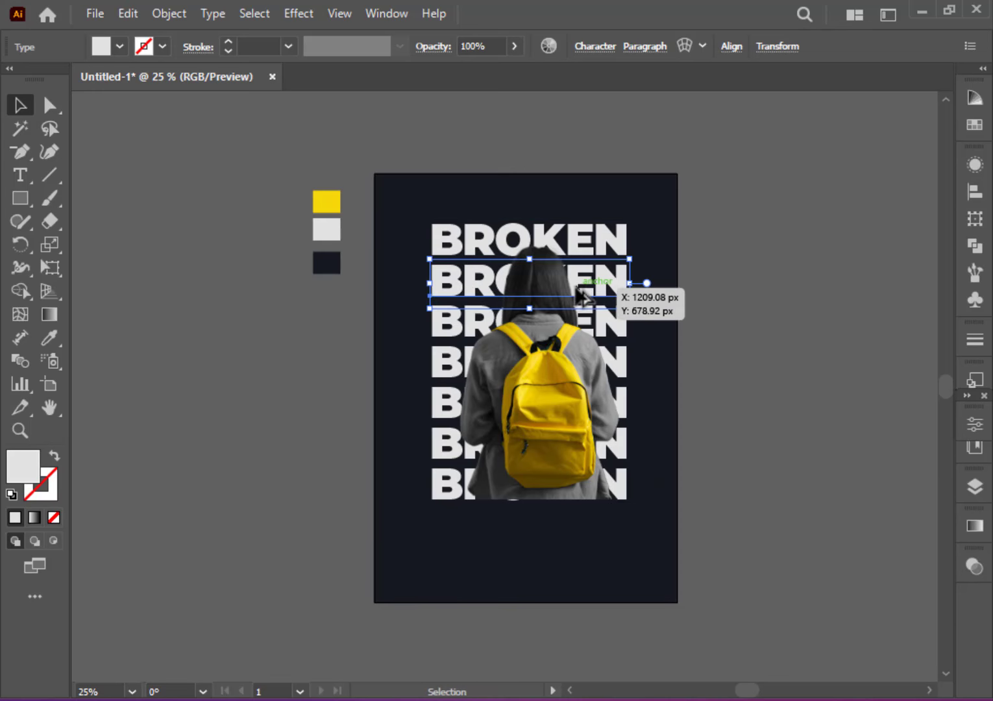
right_click(577, 292)
mouse_move(627, 605)
click(519, 598)
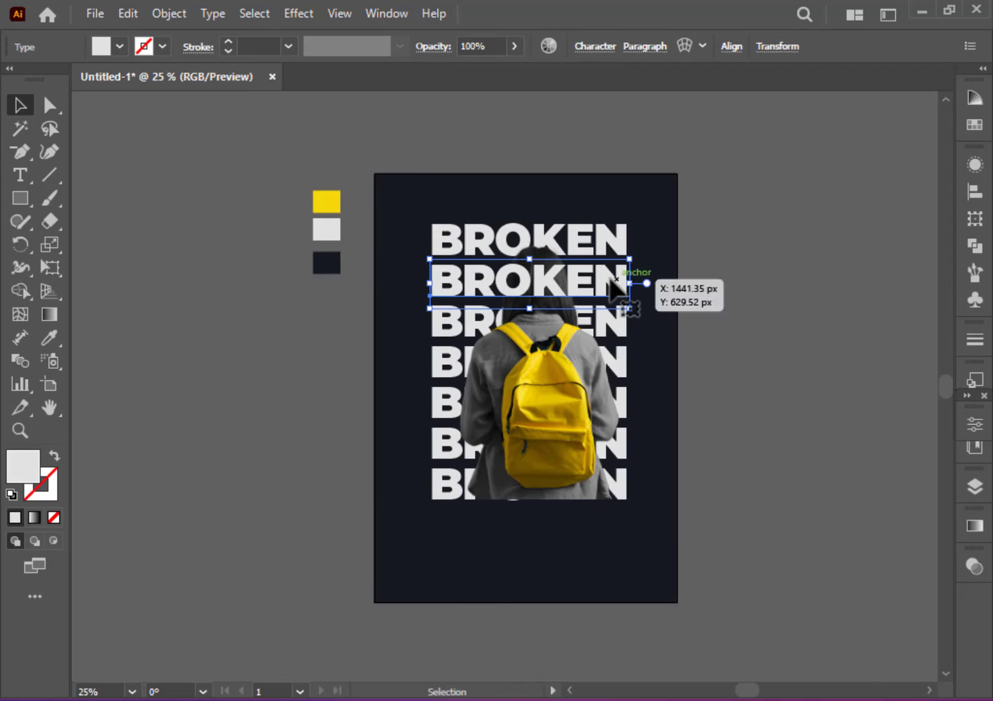
drag(610, 278, 614, 442)
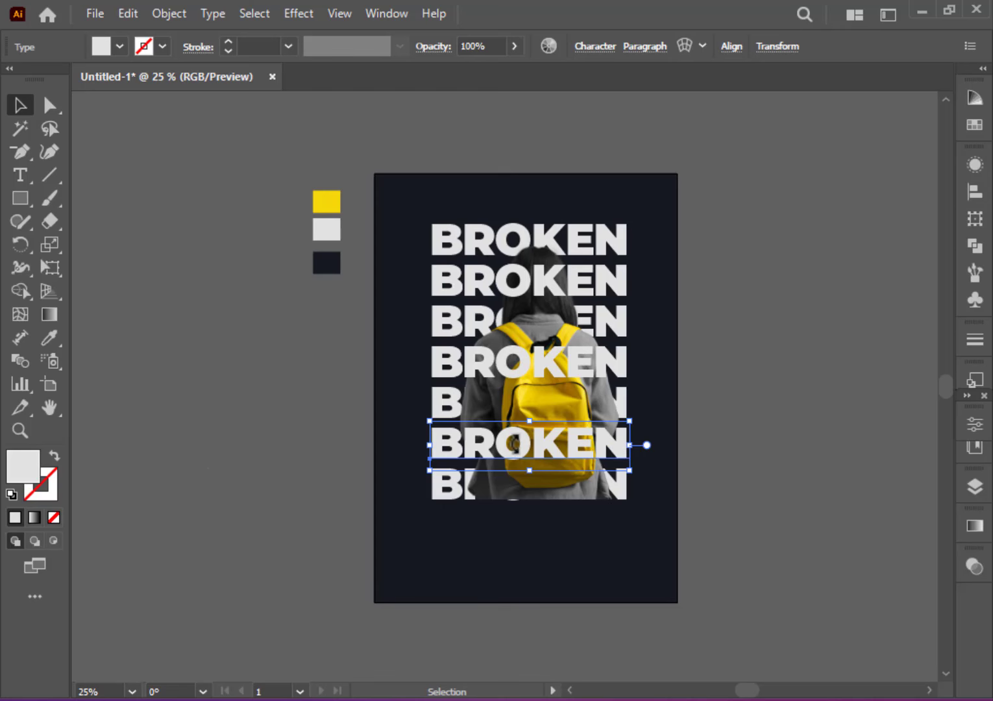
- Turn the front BROKEN copies on the second, fourth and sixth rows into unfilled outlines with a 2 pt light grey stroke
click(53, 456)
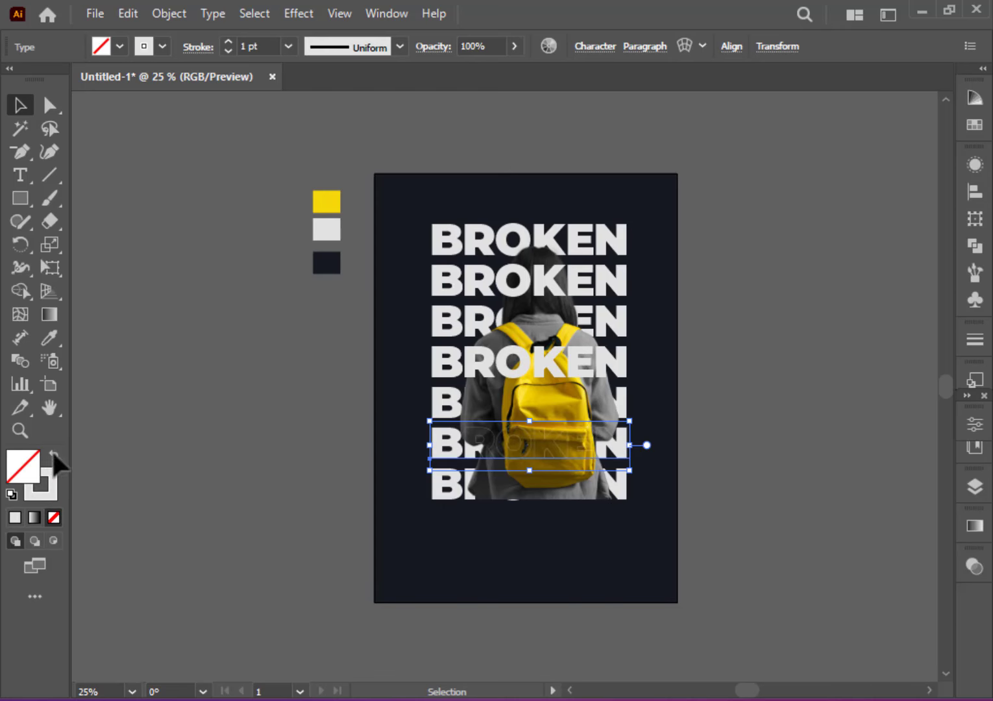
click(262, 325)
click(479, 364)
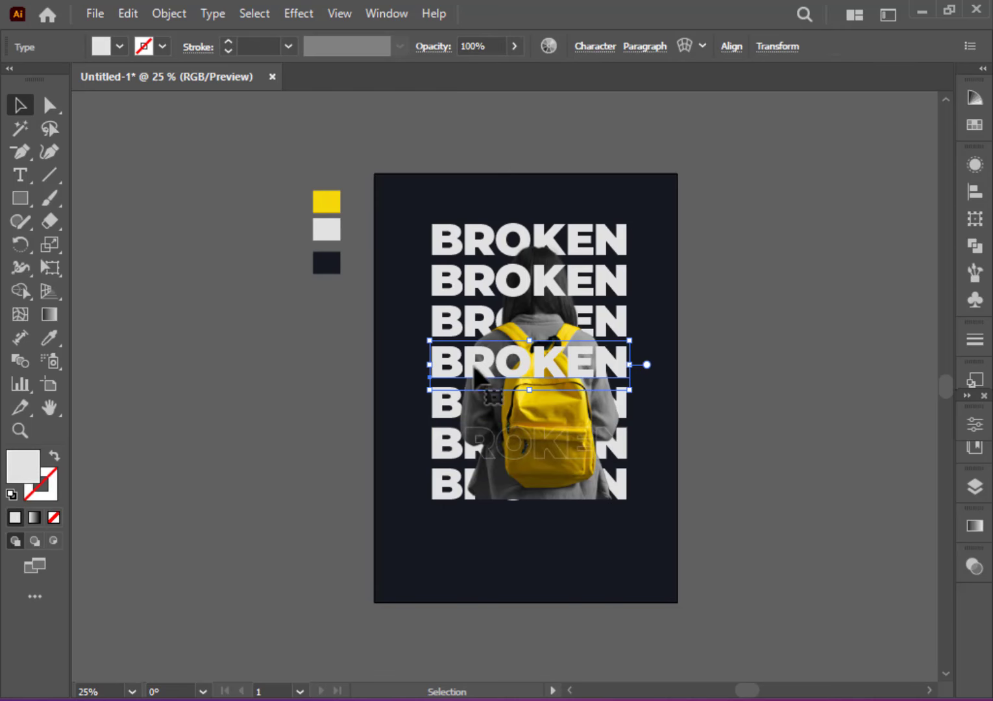
click(53, 456)
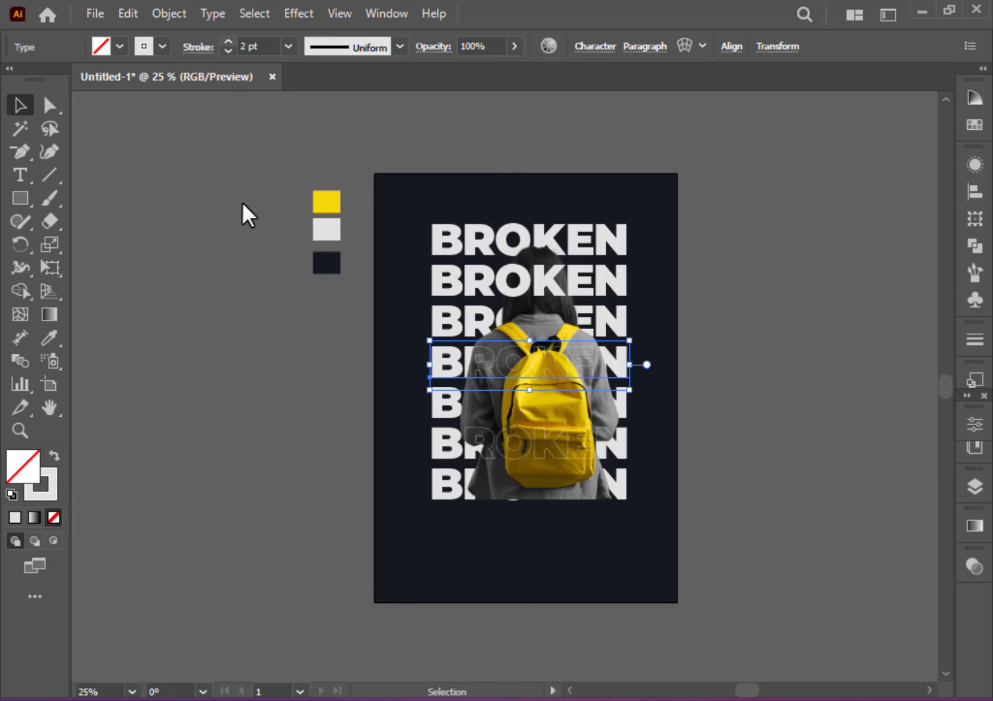
click(301, 344)
click(481, 281)
click(54, 457)
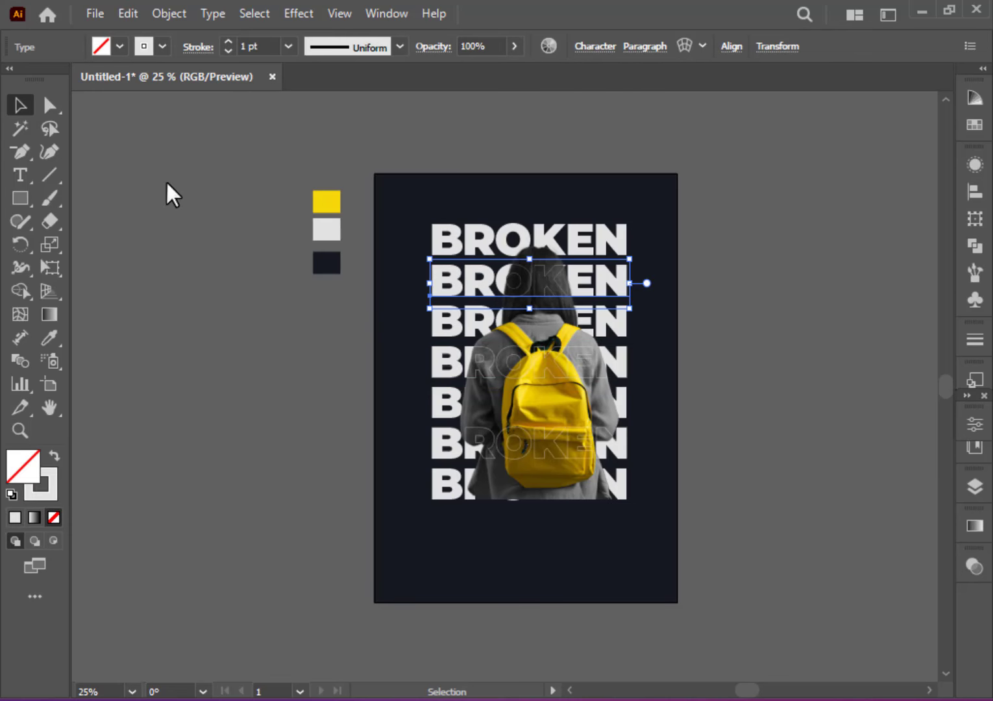
click(227, 42)
click(222, 377)
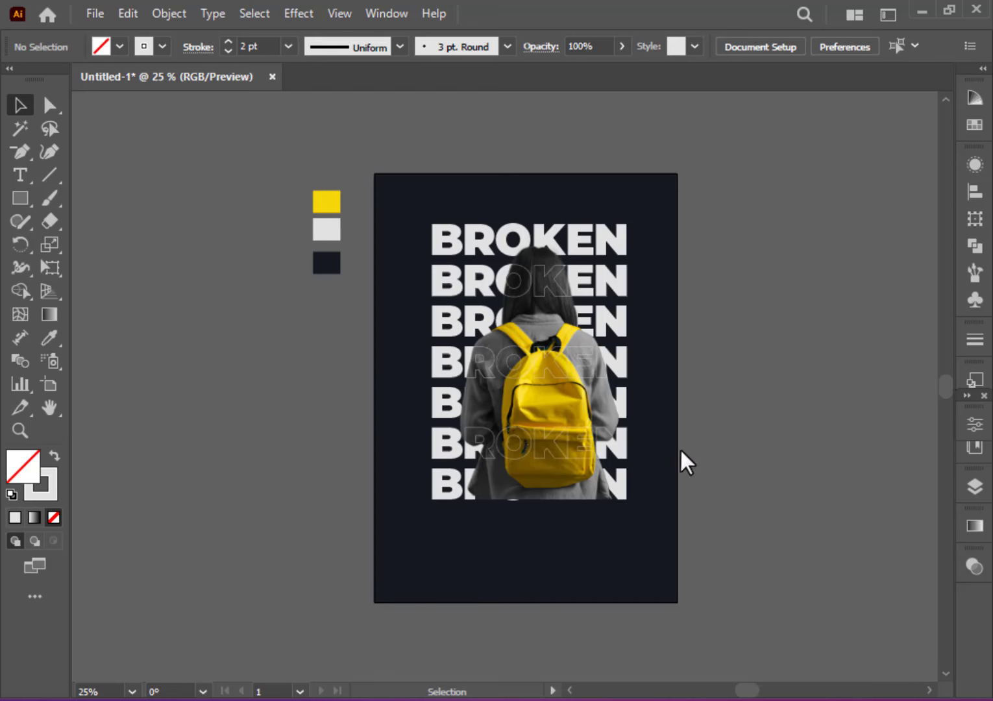
- Draw a horizontal line under the lowest BROKEN row across the text's full width, with an 11 pt stroke
click(51, 176)
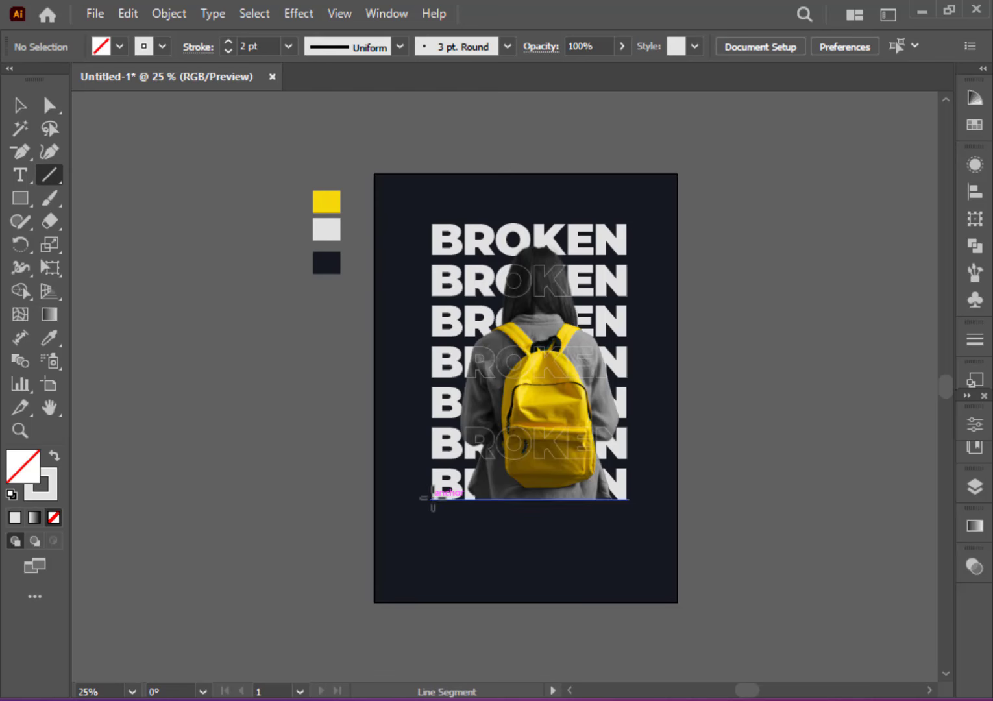
drag(431, 498, 628, 499)
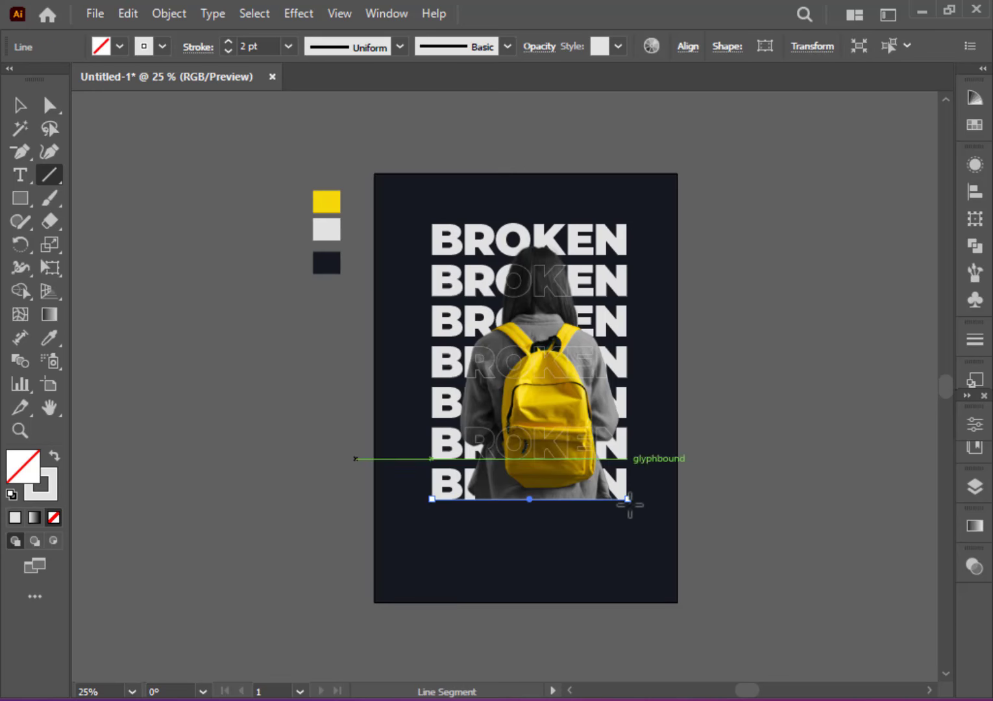
click(163, 42)
click(228, 41)
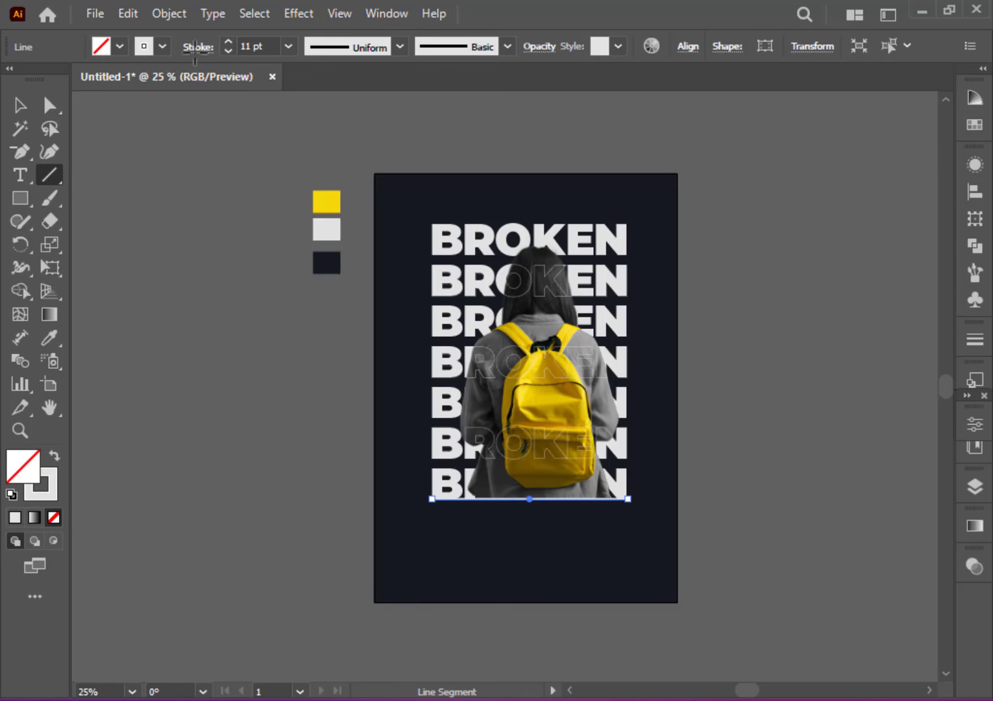
click(16, 107)
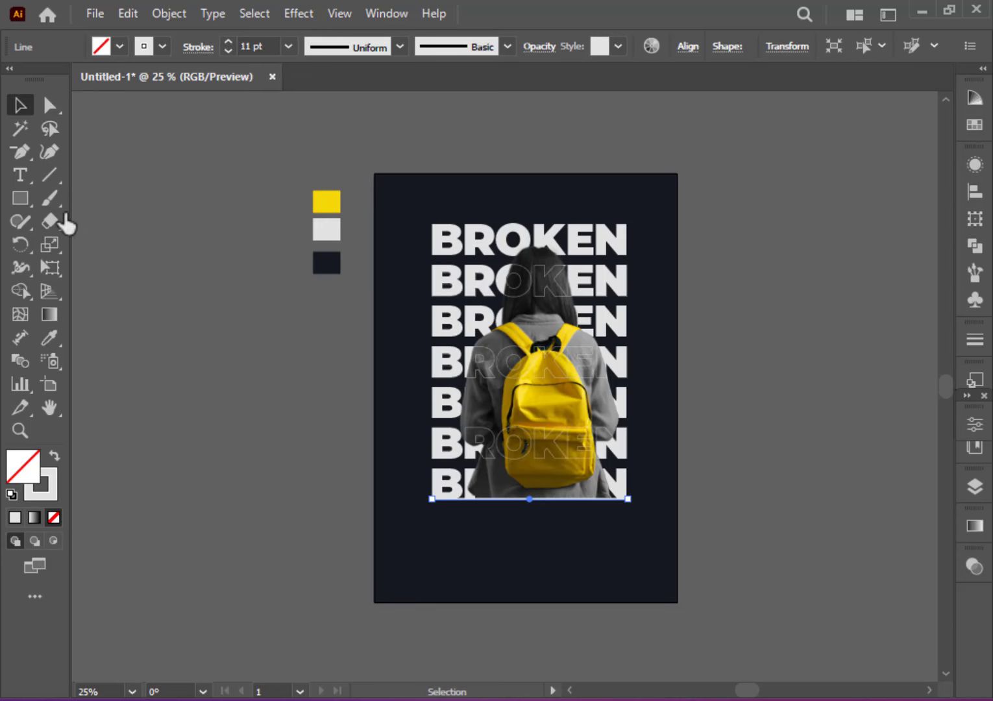
- Colour the line's stroke with the yellow sample swatch and set its weight to 12 pt
click(48, 337)
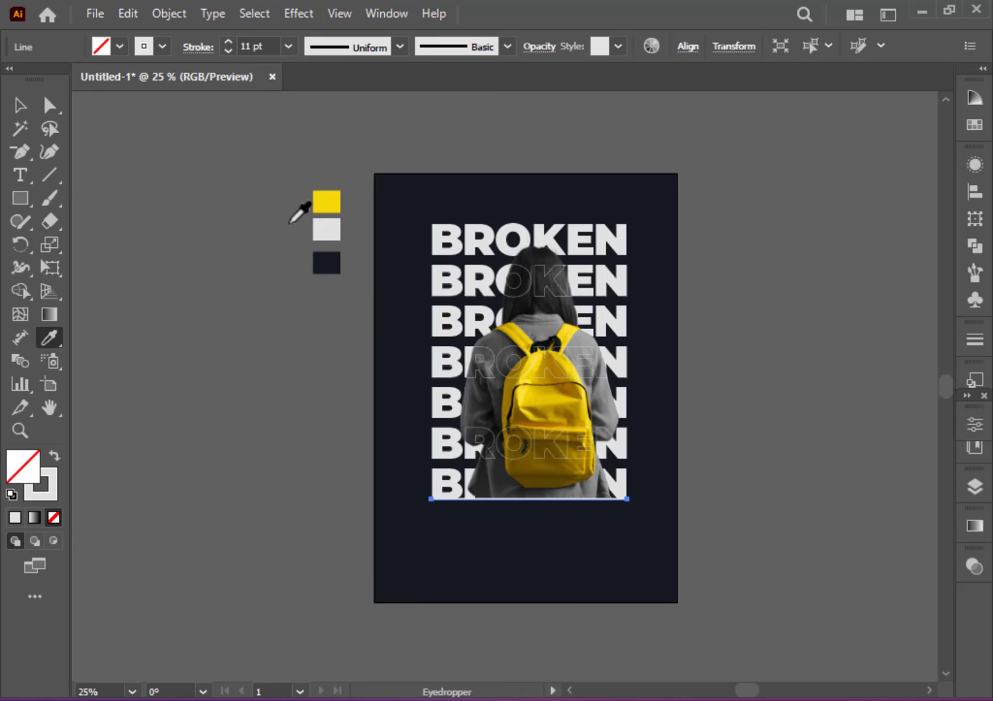
click(324, 209)
click(54, 457)
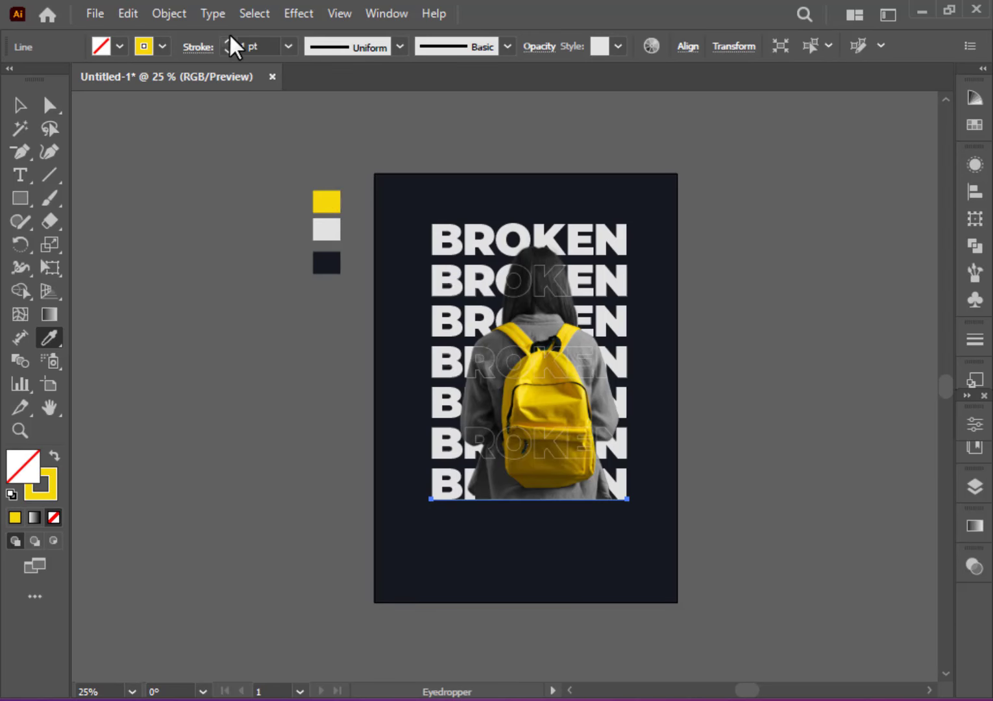
key(v)
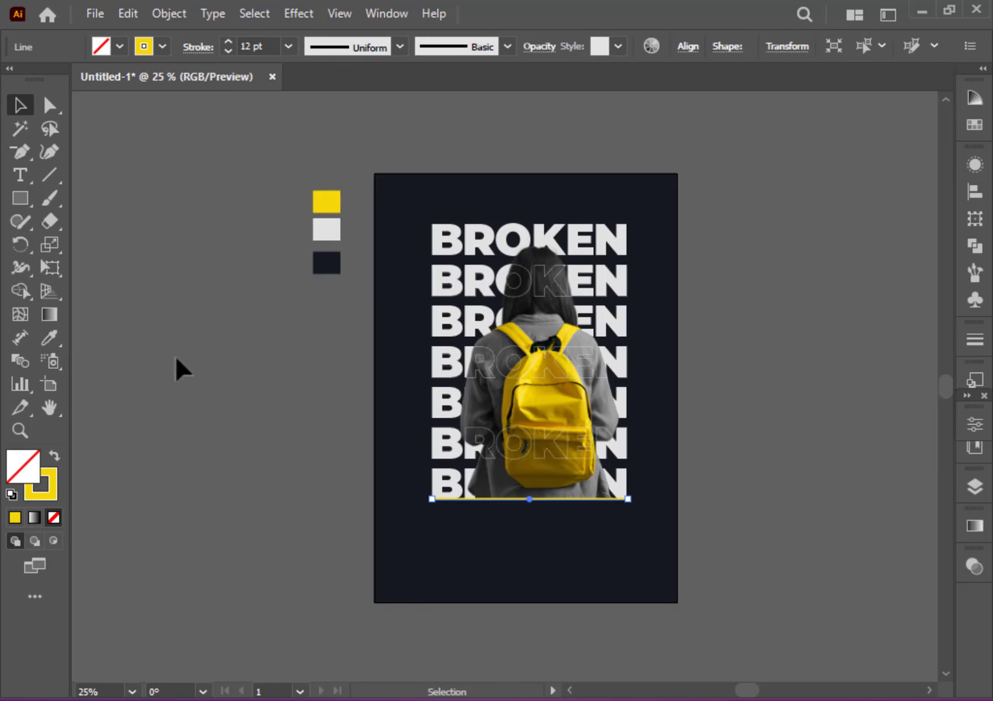
- Extend both ends of the yellow line beyond the text, close to the artboard's side edges
click(565, 581)
click(622, 499)
drag(630, 500, 664, 500)
drag(431, 499, 397, 499)
- Add filled round dot arrowheads to both ends of the yellow line
click(204, 52)
click(110, 255)
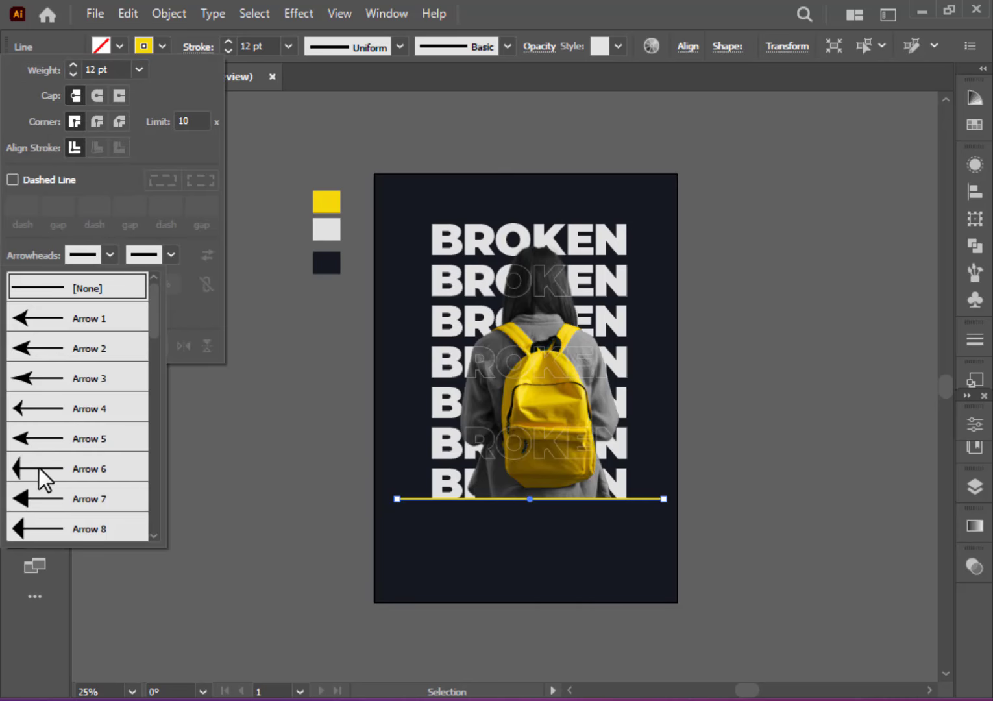
scroll(39, 468, down, 5)
click(59, 381)
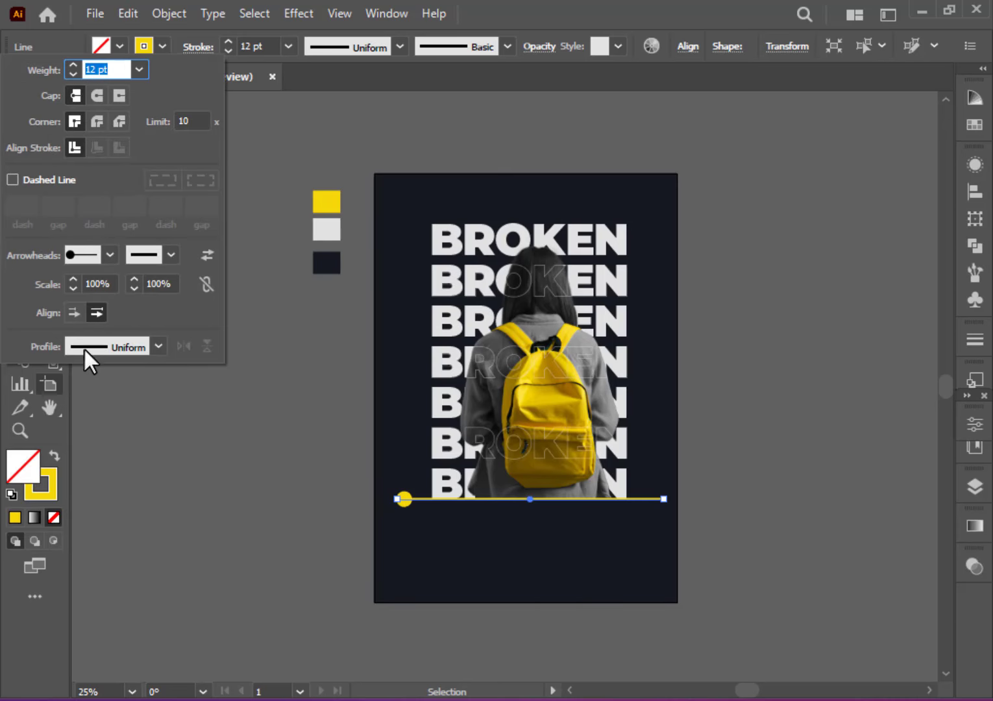
click(171, 254)
scroll(148, 337, down, 5)
click(59, 381)
click(709, 491)
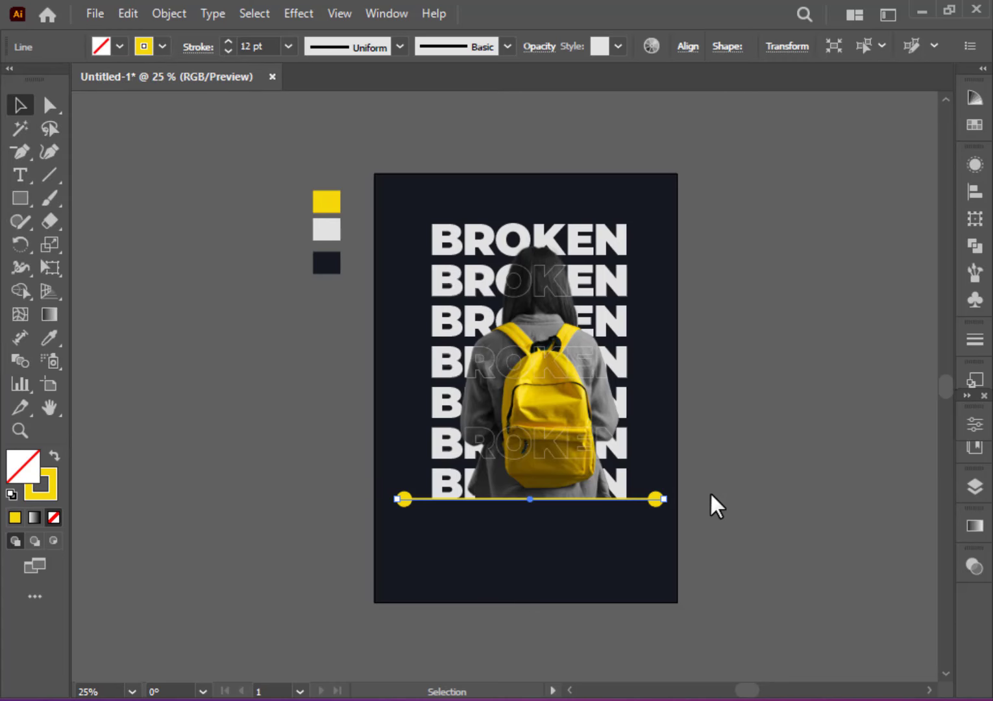
click(714, 488)
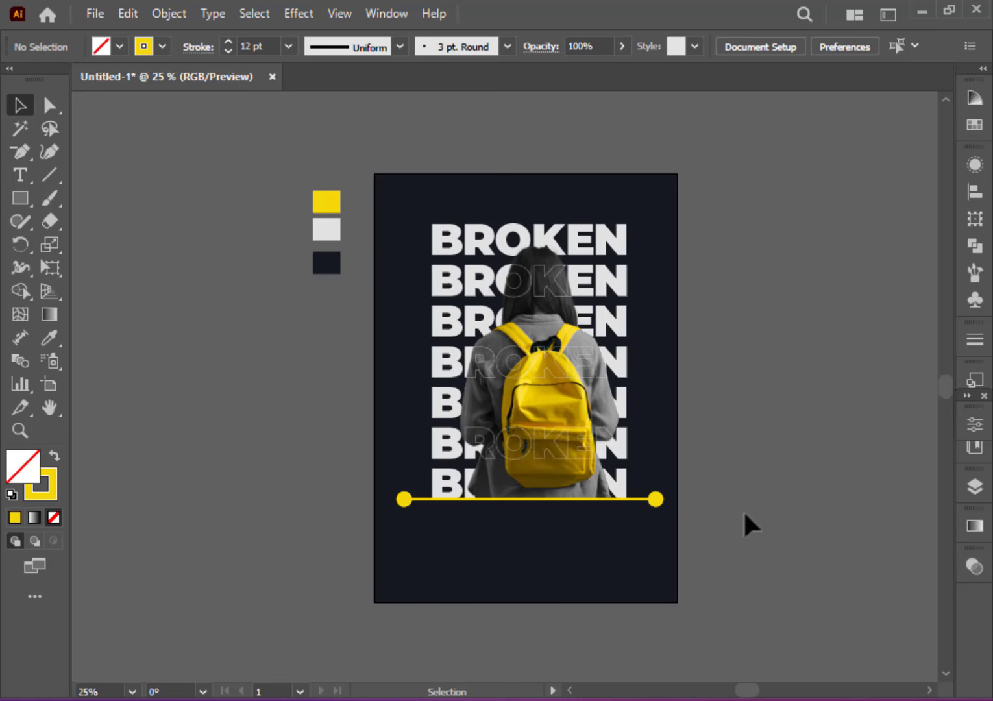
- Create a paragraph text area below the yellow line, matching the width of the BROKEN rows
scroll(743, 510, down, 1)
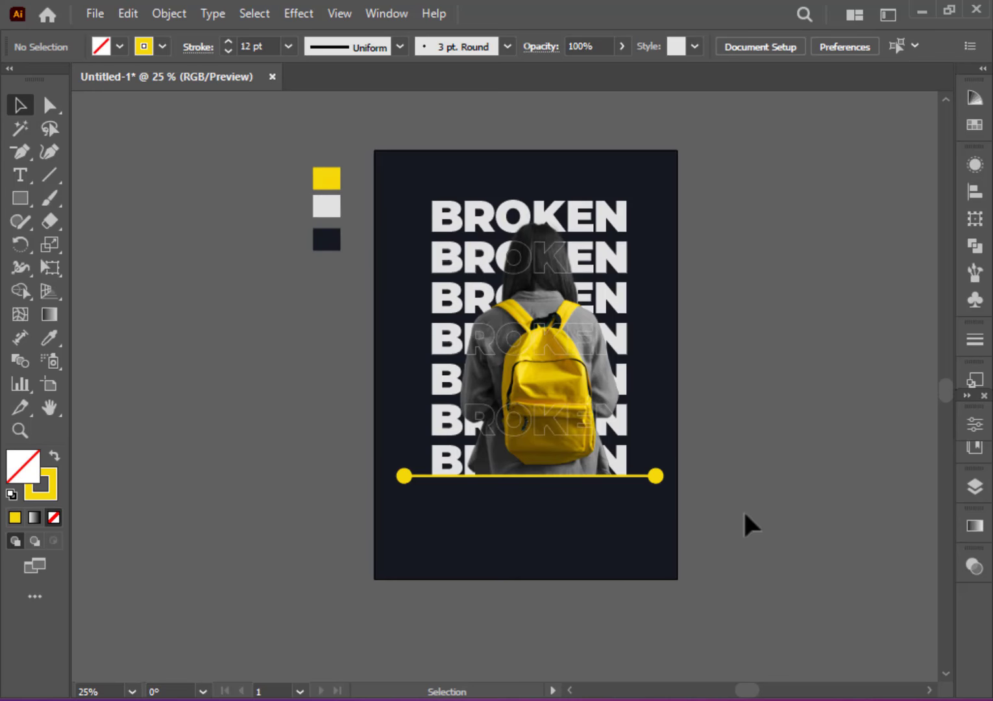
click(21, 175)
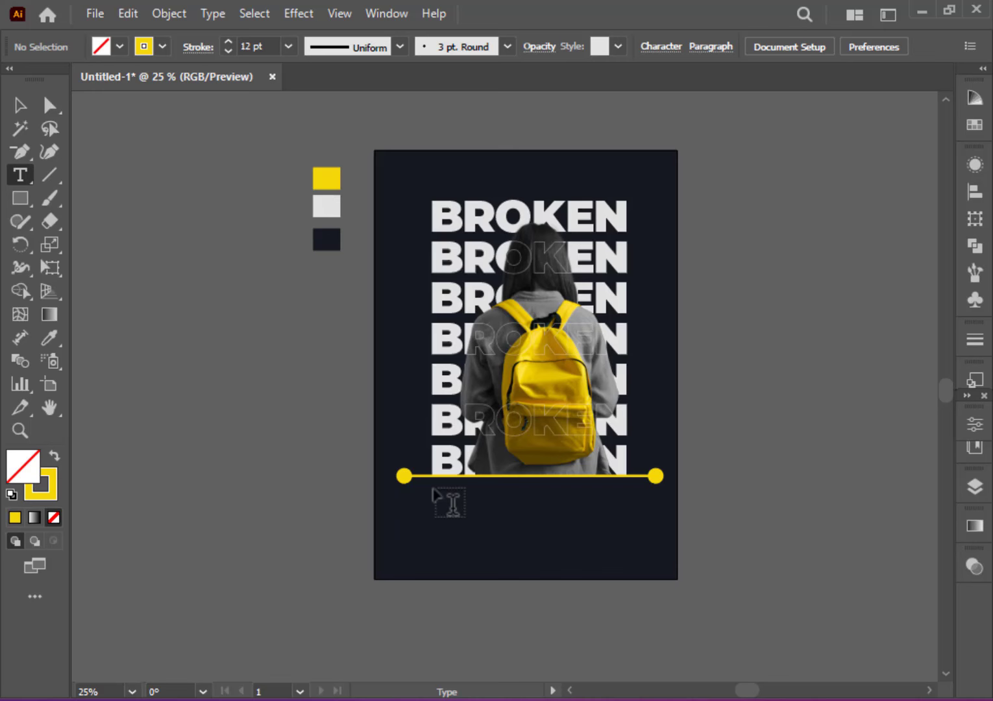
drag(433, 489, 627, 520)
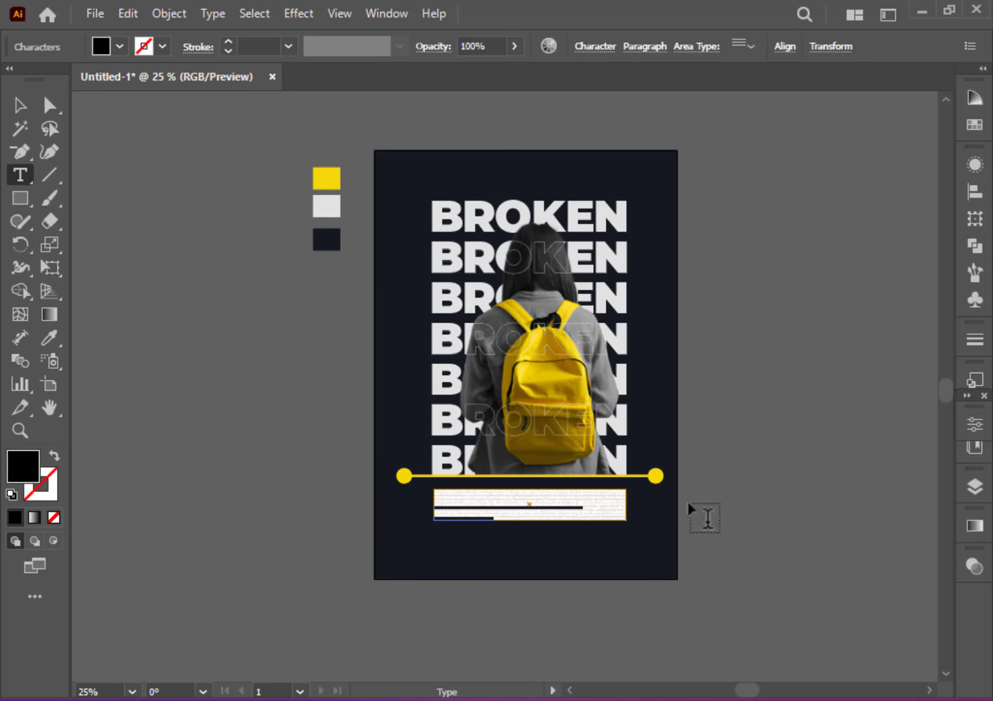
- Set the paragraph text to 36 pt size, 100 tracking and 60 pt leading
click(974, 423)
click(816, 248)
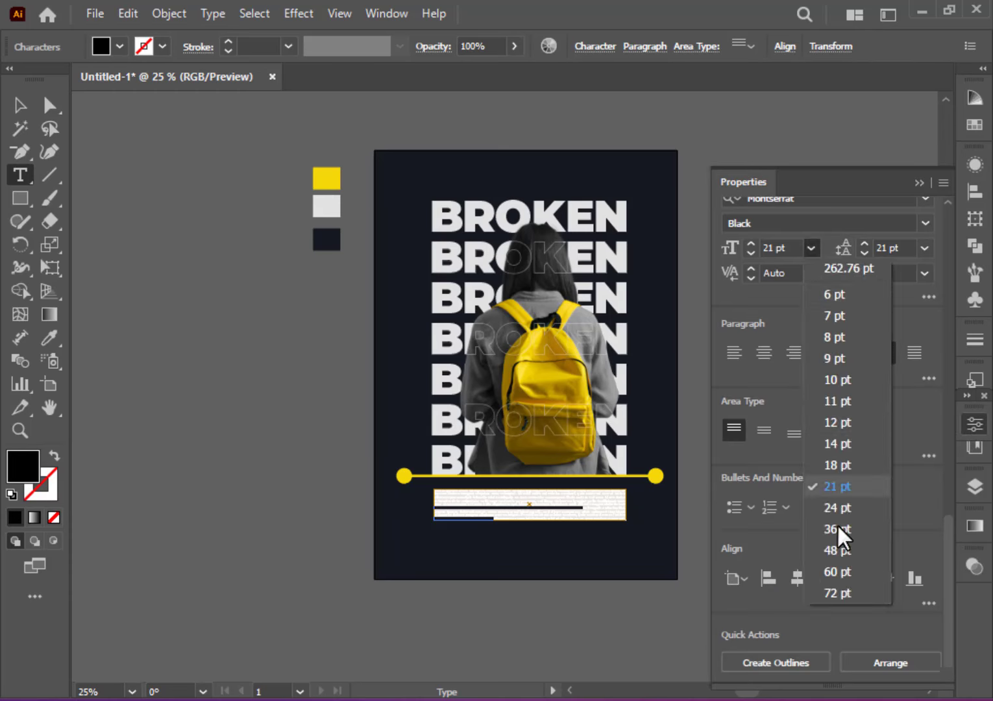
click(836, 525)
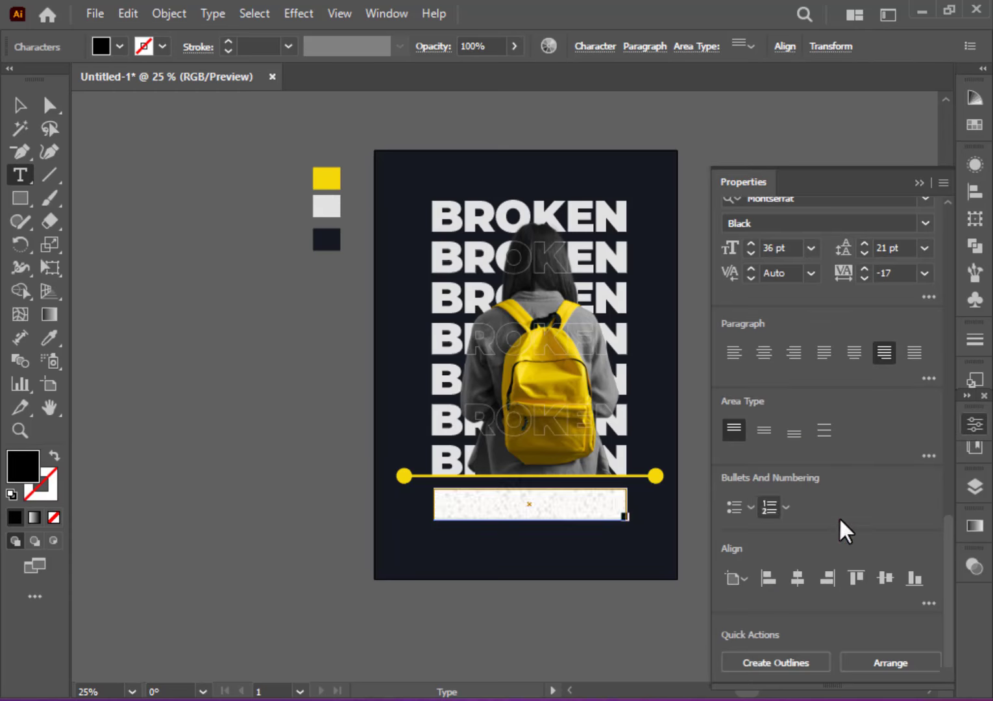
click(924, 273)
click(944, 539)
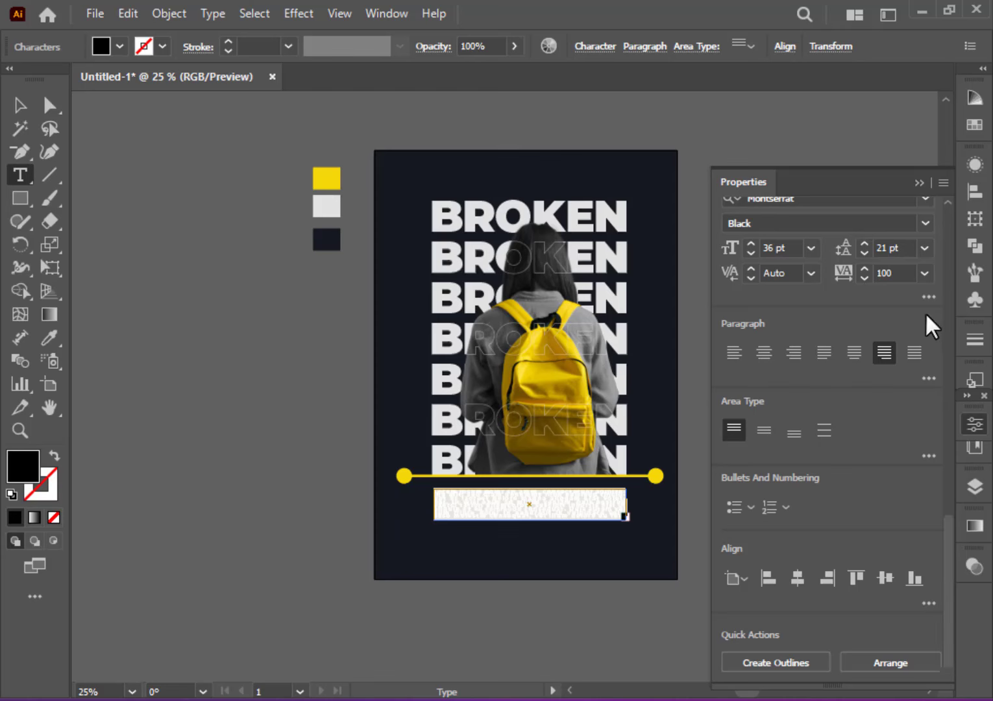
click(925, 248)
click(949, 598)
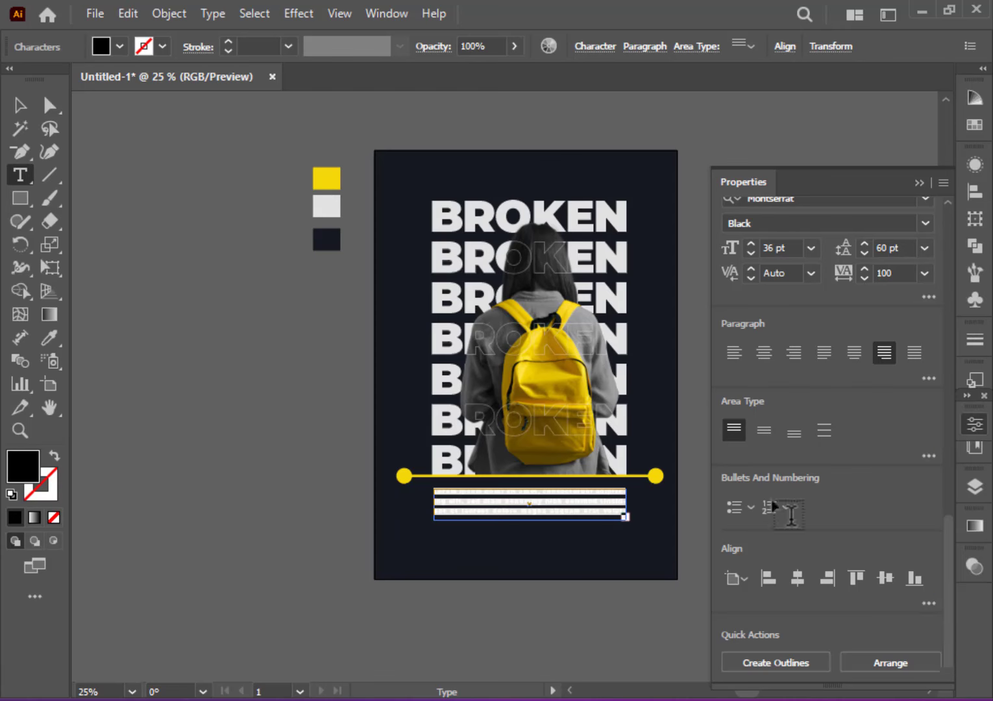
- Colour the paragraph text with the light grey sample swatch and nudge it closer to the yellow line
click(21, 108)
click(49, 336)
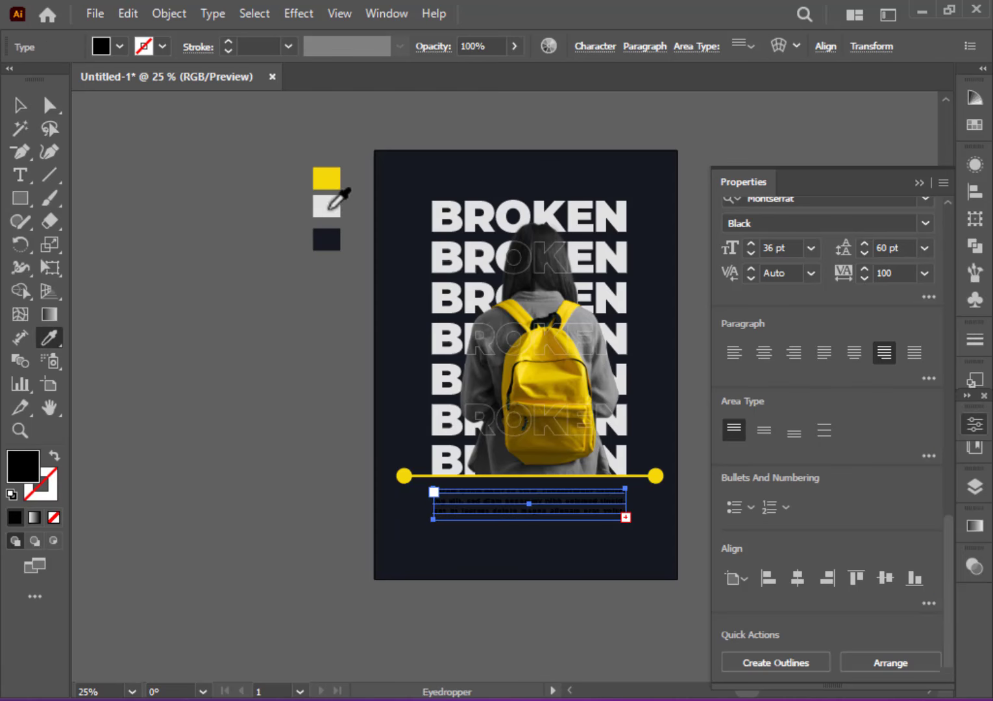
click(327, 206)
key(v)
click(156, 321)
mouse_move(567, 511)
mouse_down()
mouse_move(571, 525)
mouse_move(564, 510)
mouse_move(571, 515)
mouse_up()
click(530, 604)
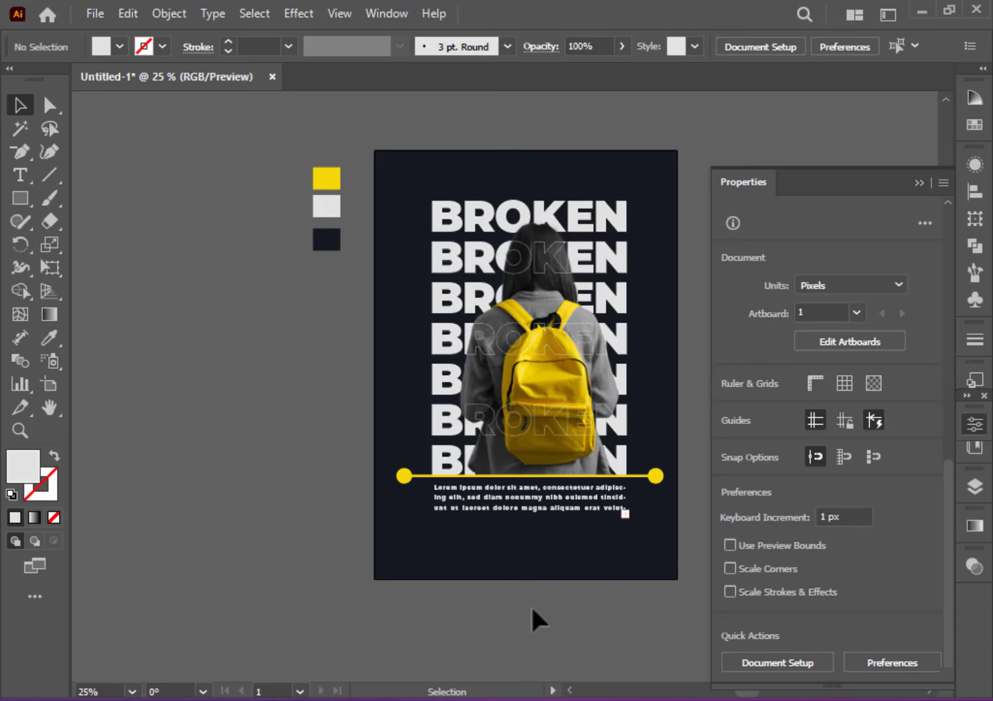
- Draw a small light grey square below the start of the paragraph
click(969, 426)
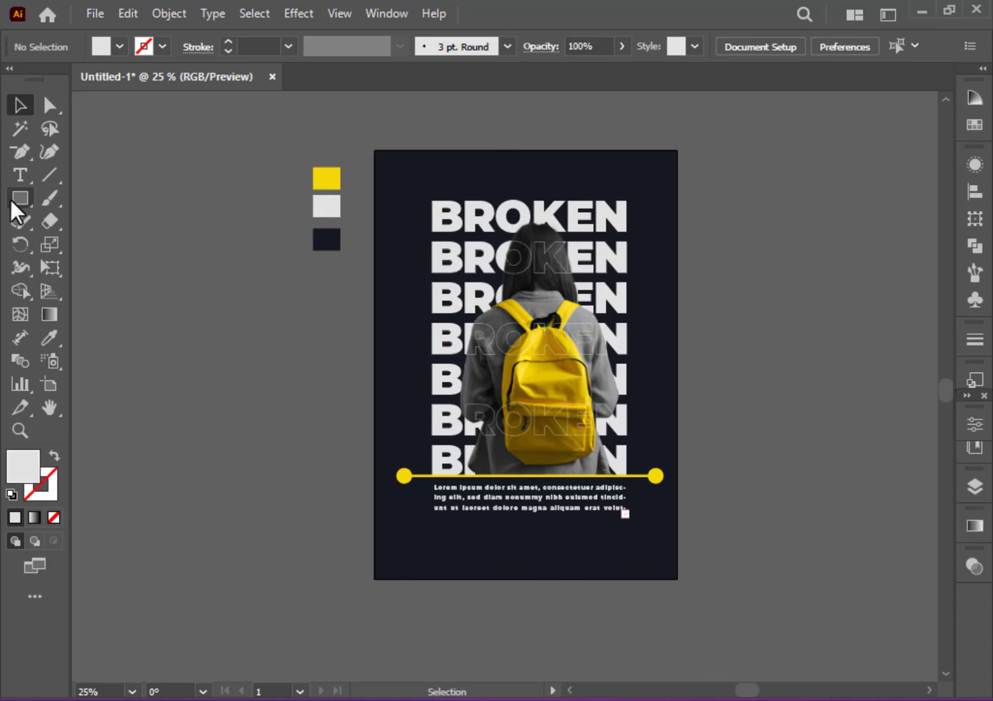
drag(14, 198, 71, 220)
click(70, 220)
key(m)
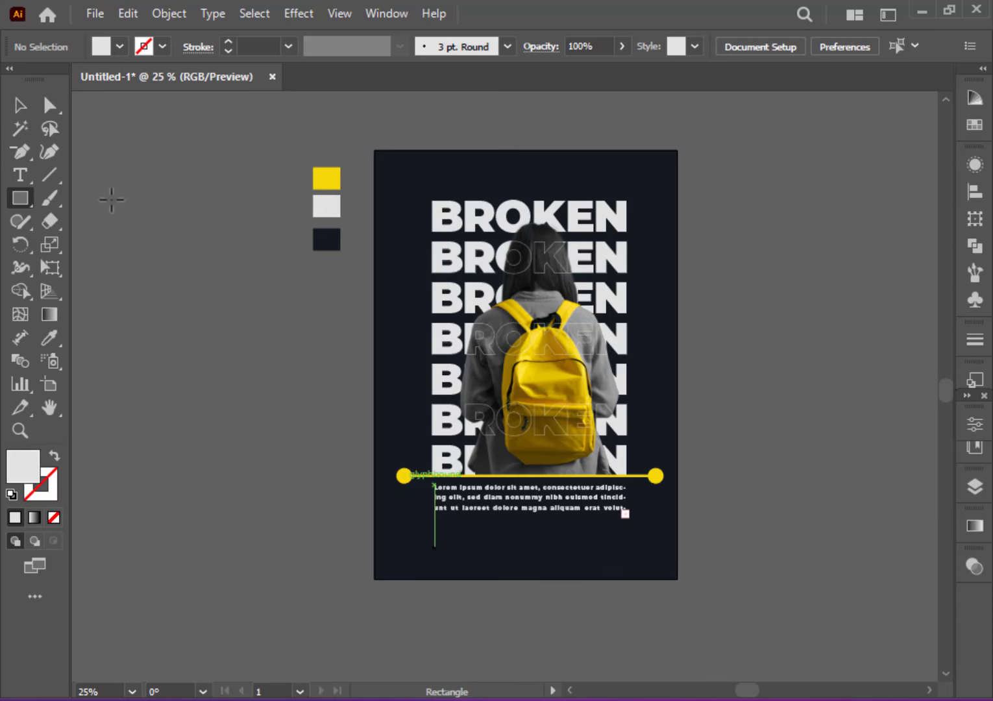
drag(436, 526, 460, 549)
key(ctrl+equal)
key(ctrl+equal)
key(ctrl+equal)
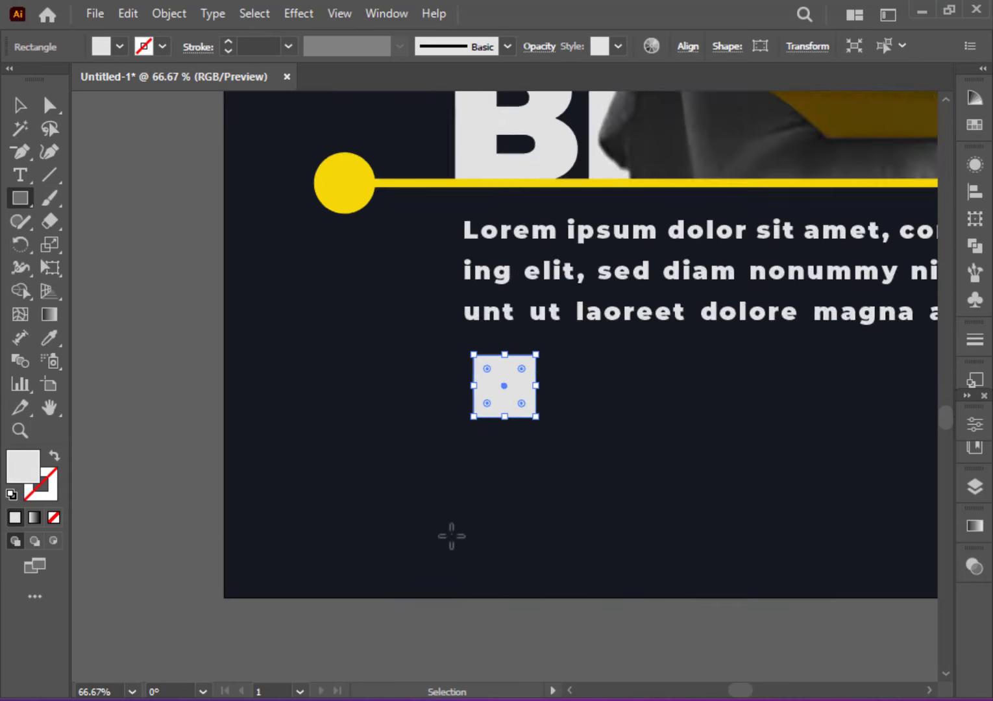
key(ctrl+equal)
key(ctrl+equal)
- Align the small square with the paragraph's left edge and duplicate it into an evenly spaced row of three
click(20, 104)
drag(551, 432, 567, 348)
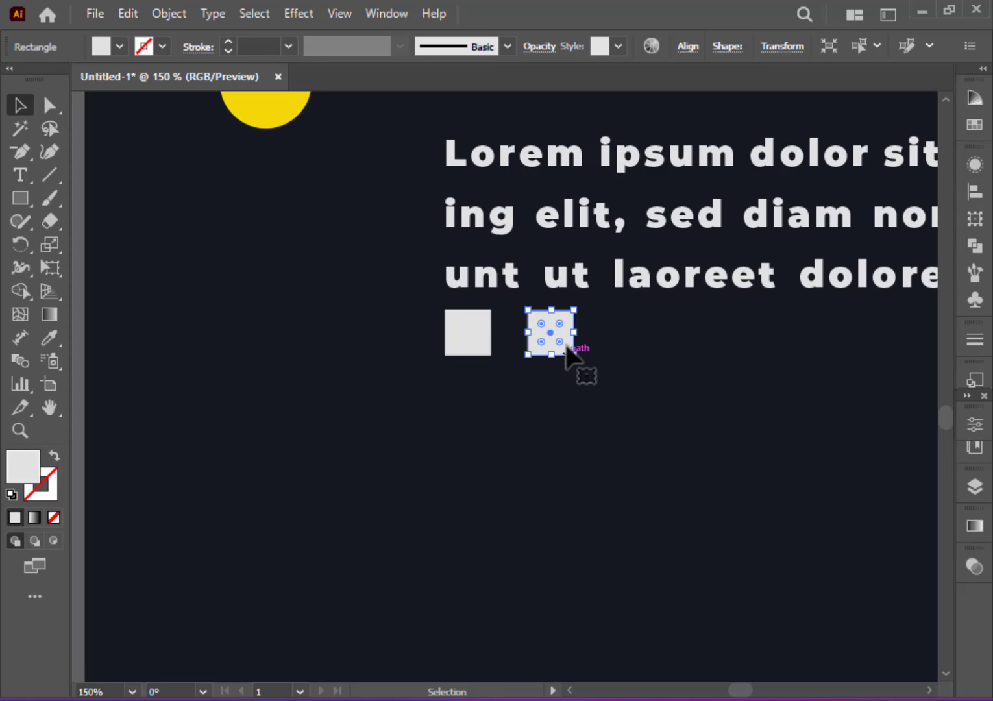
key(ctrl+d)
- Fill the first small square with white and the middle one with medium grey
click(545, 350)
click(464, 350)
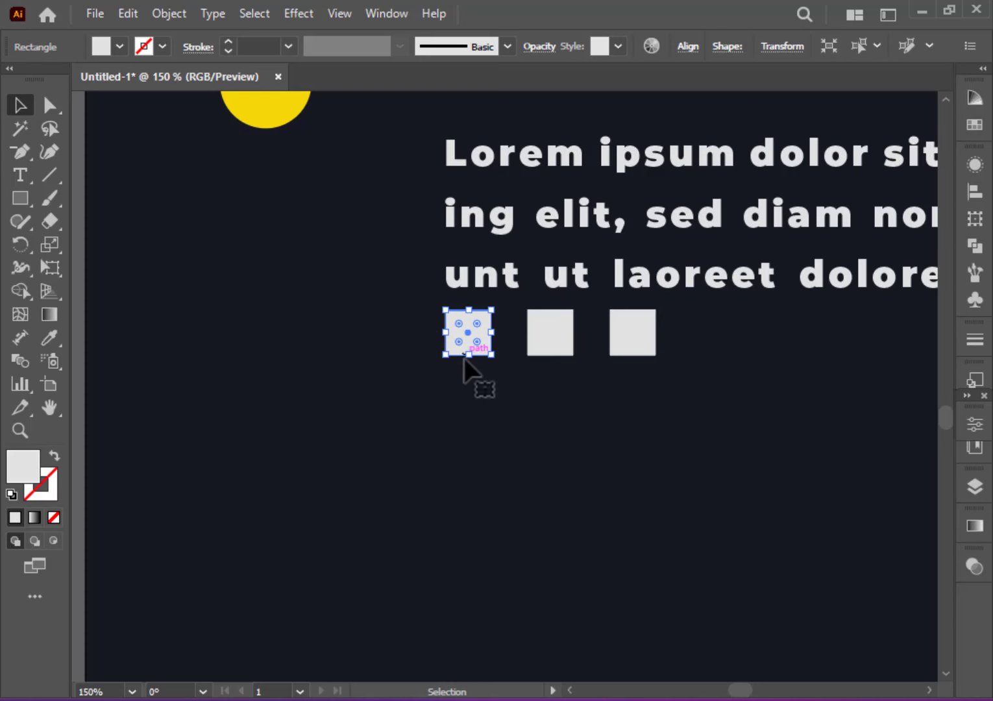
click(119, 47)
click(33, 80)
click(564, 332)
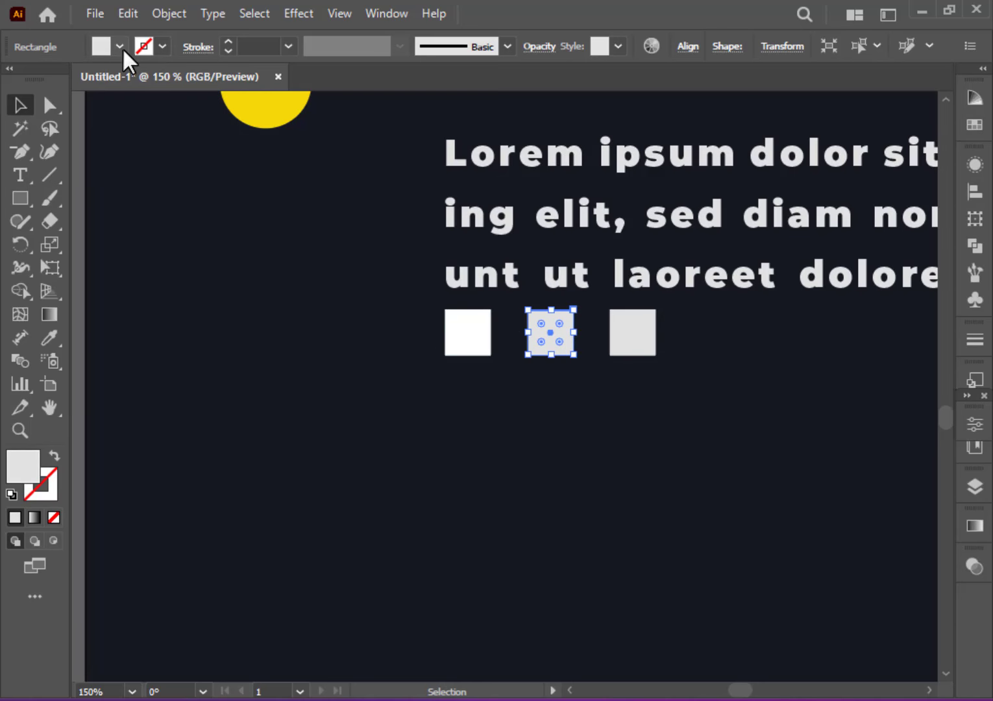
click(121, 47)
click(127, 163)
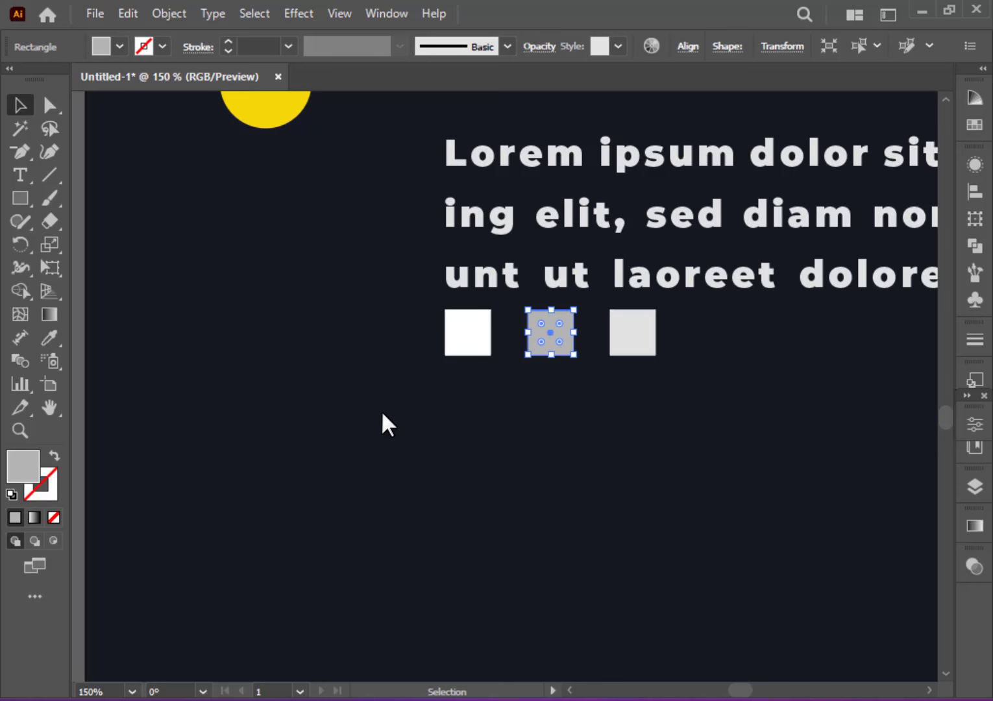
- Fill the third small square with the divider line's yellow and leave it without a stroke
click(627, 344)
click(50, 338)
click(285, 103)
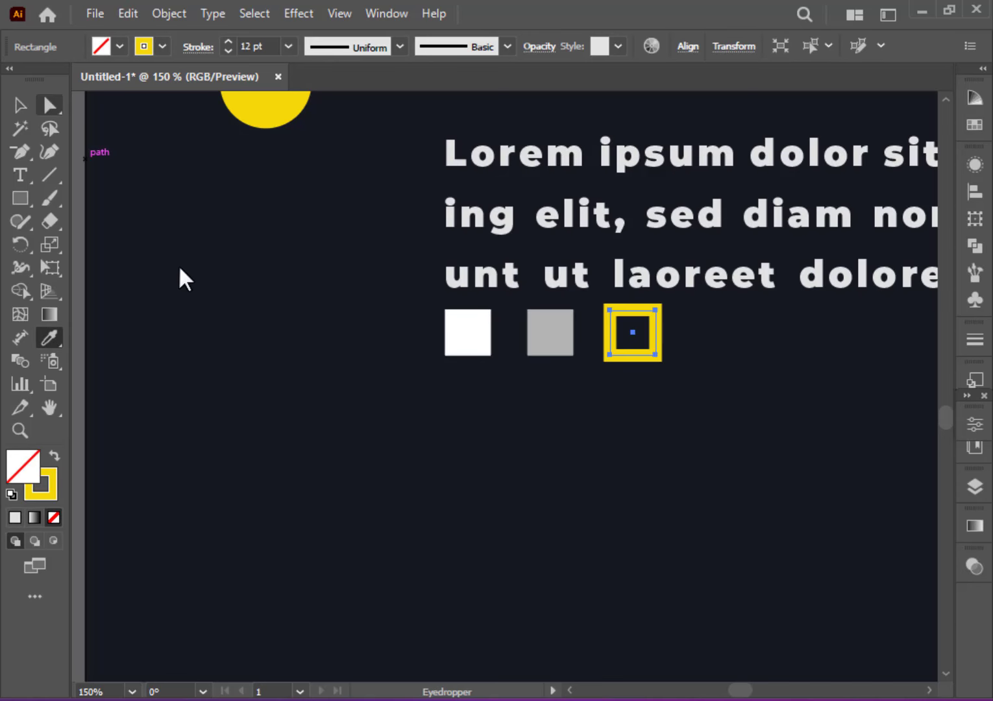
click(55, 458)
click(20, 105)
click(195, 351)
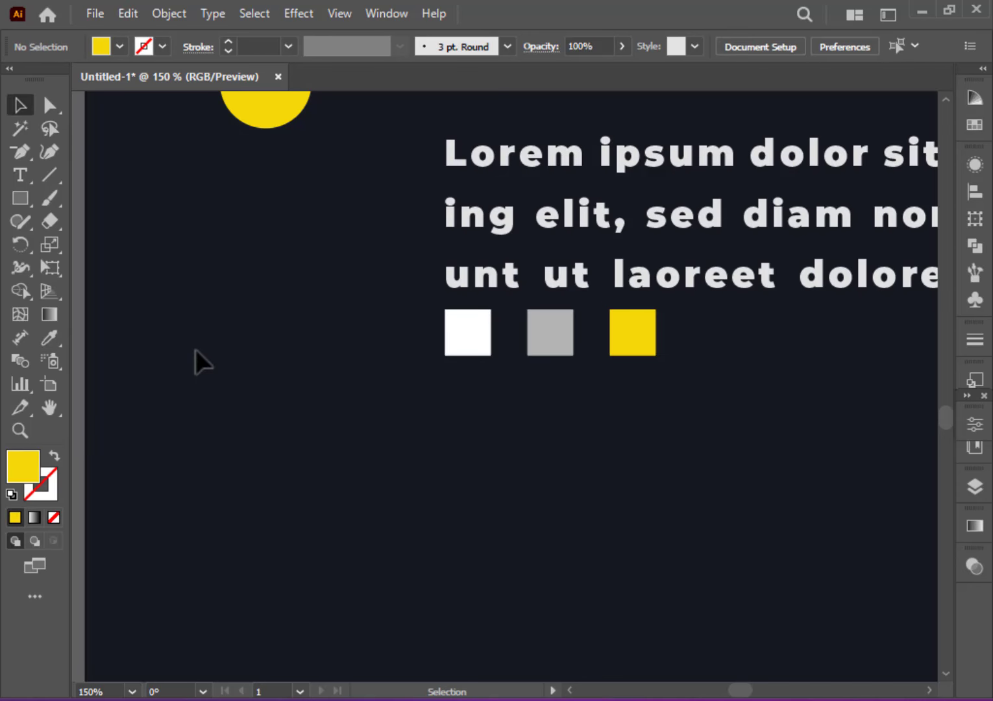
- Draw a large yellow circle over the figure, nearly as wide as the artboard
key(ctrl+minus)
key(ctrl+minus)
key(ctrl+minus)
key(ctrl+minus)
key(ctrl+minus)
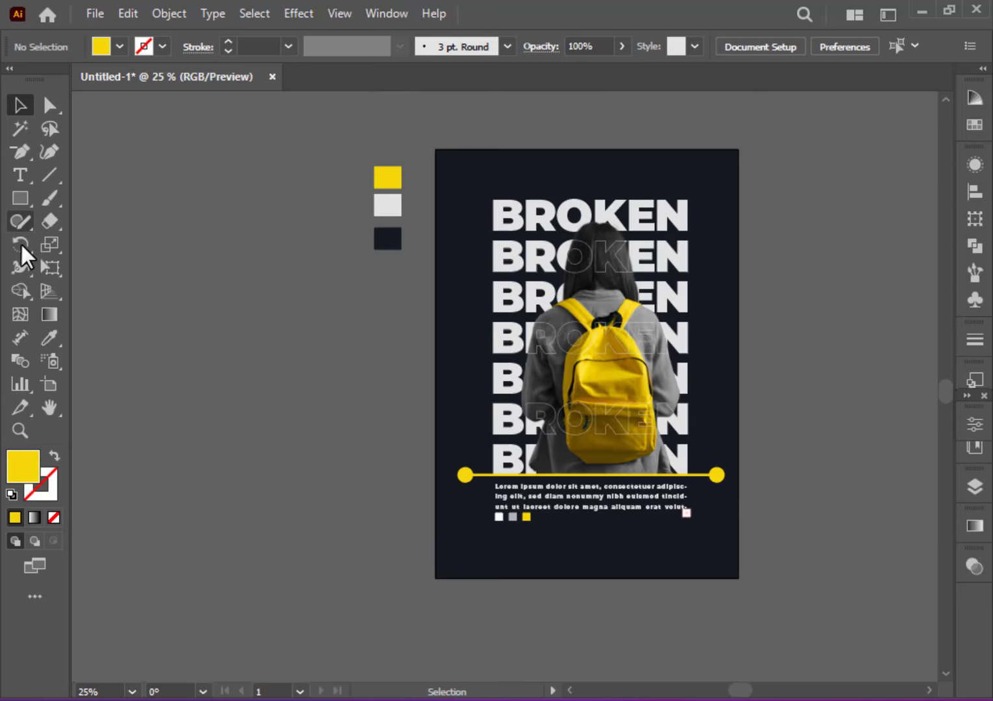
drag(20, 198, 97, 244)
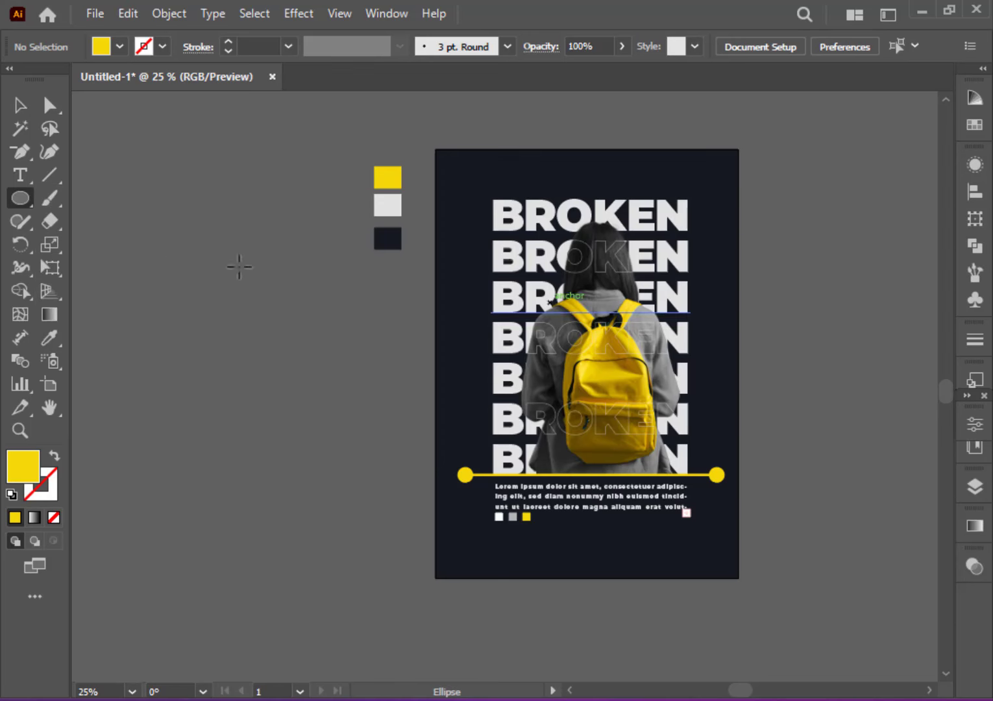
drag(603, 337, 716, 476)
click(19, 104)
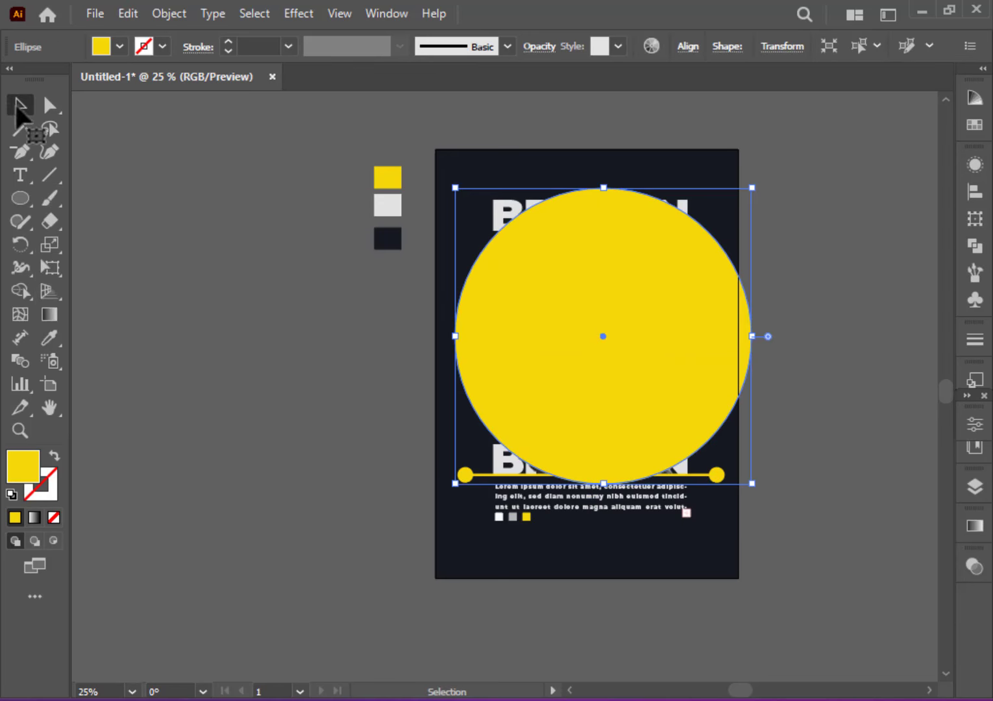
- Centre the large circle on the artboard, and raise it until its lower edge meets the yellow line
click(974, 192)
click(774, 208)
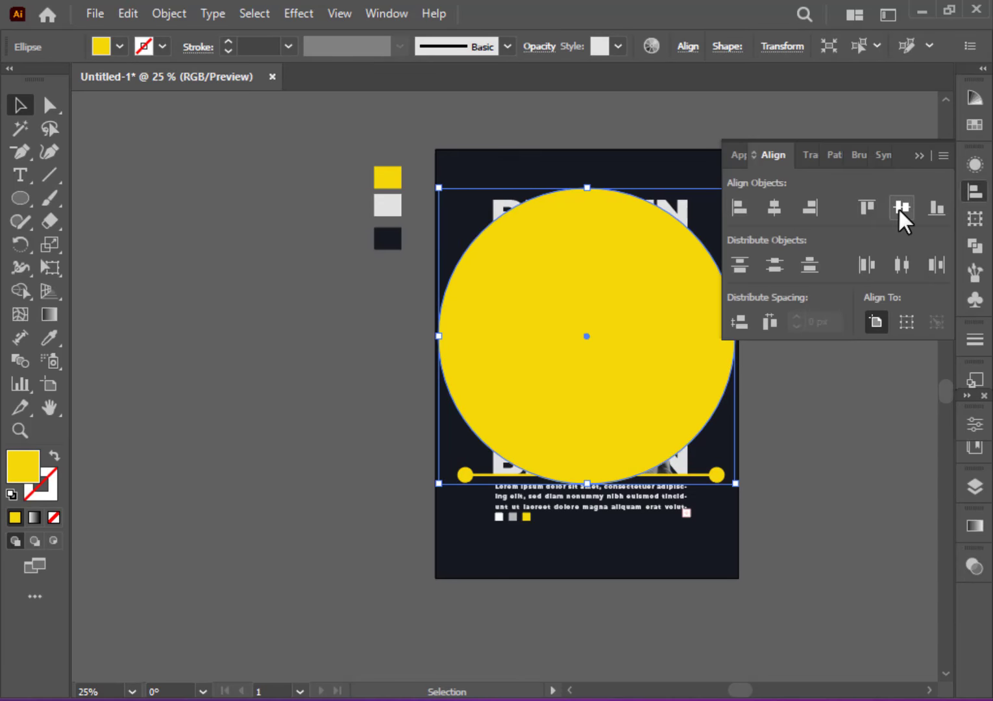
click(901, 208)
click(975, 192)
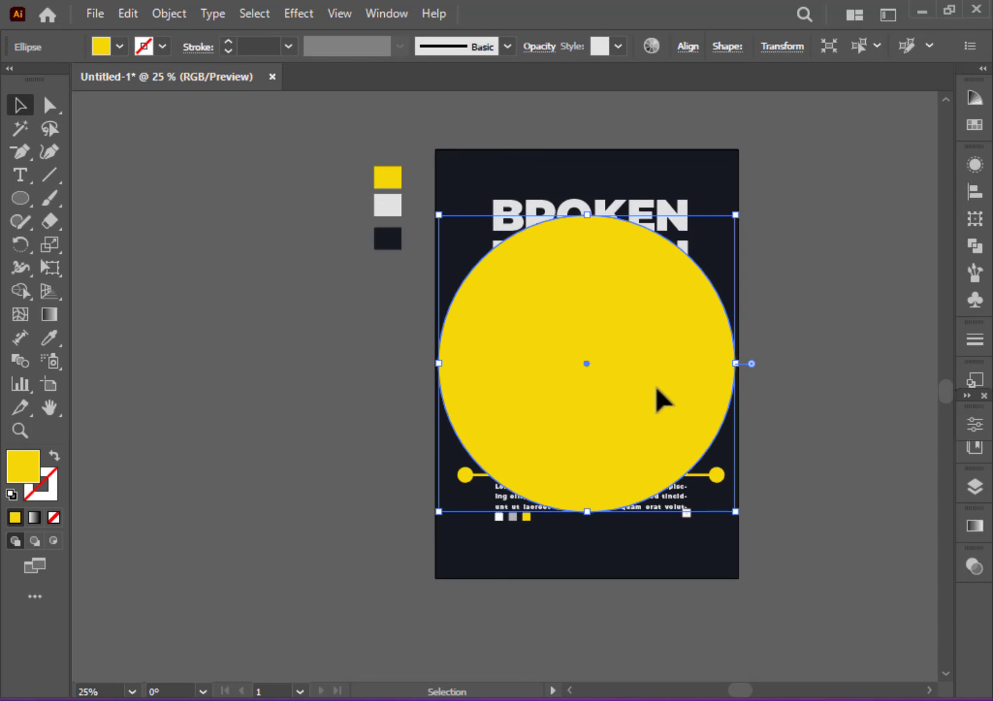
drag(655, 385, 659, 354)
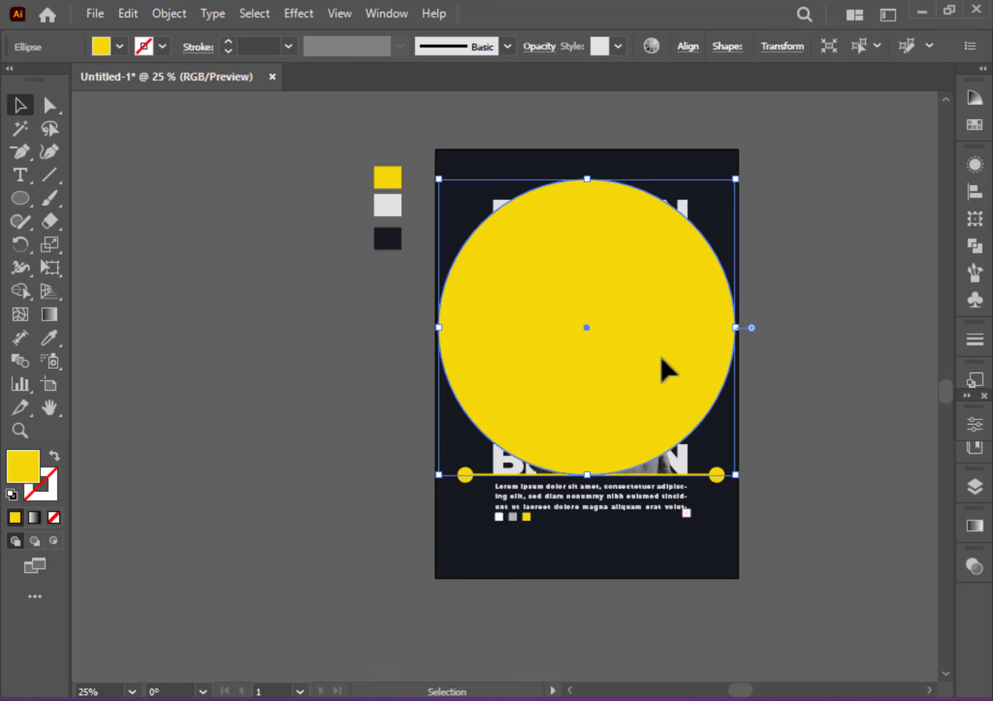
- Stack the large circle behind the figure and BROKEN rows, just in front of the dark background
key(a)
key(ctrl+shift+bracketleft)
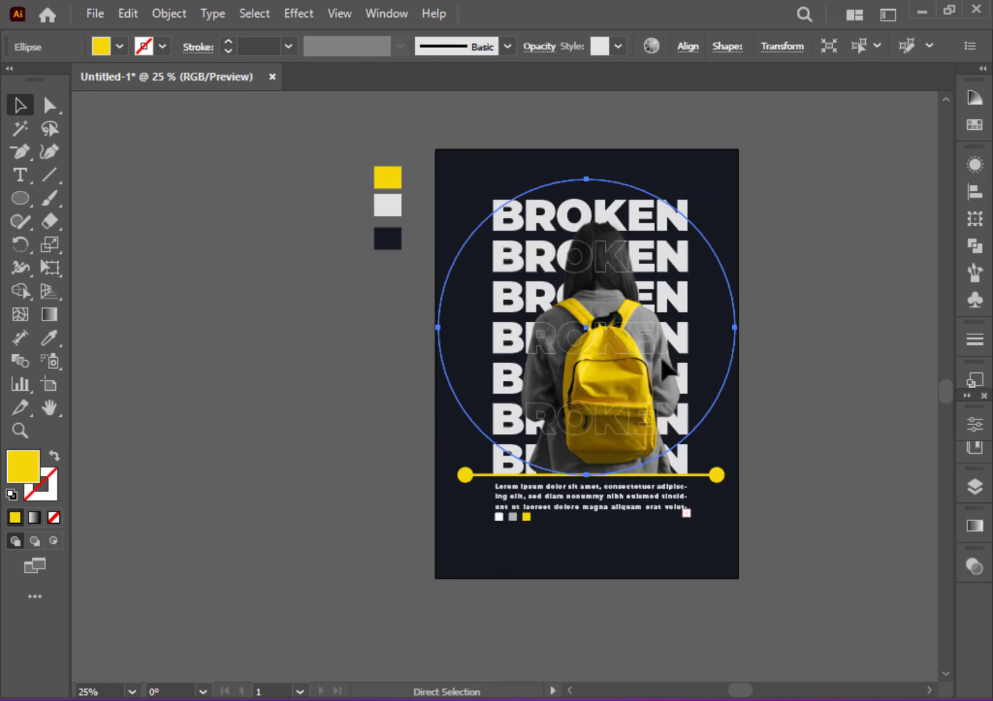
key(ctrl+bracketright)
key(v)
click(790, 381)
- Change the large circle's fill to an orange swatch
click(737, 344)
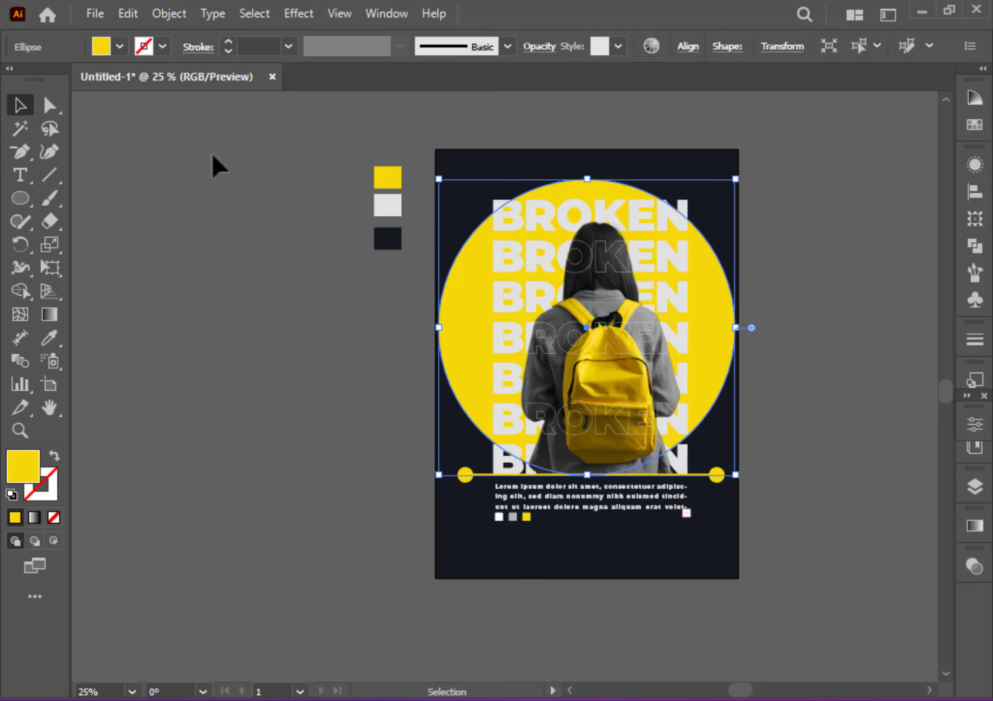
click(119, 46)
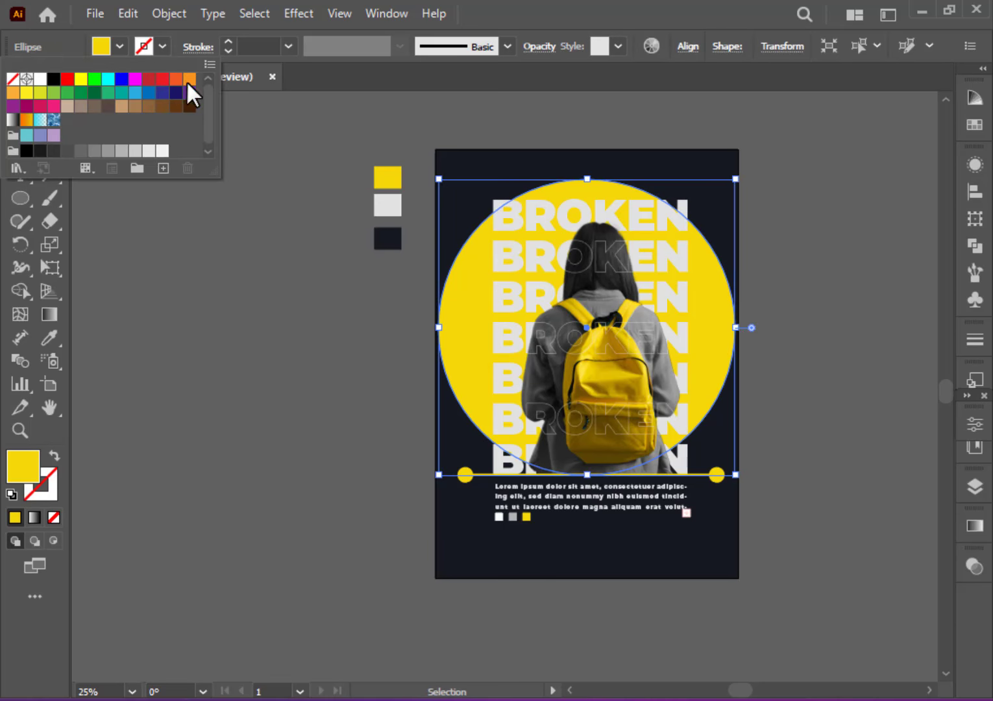
click(188, 80)
click(819, 374)
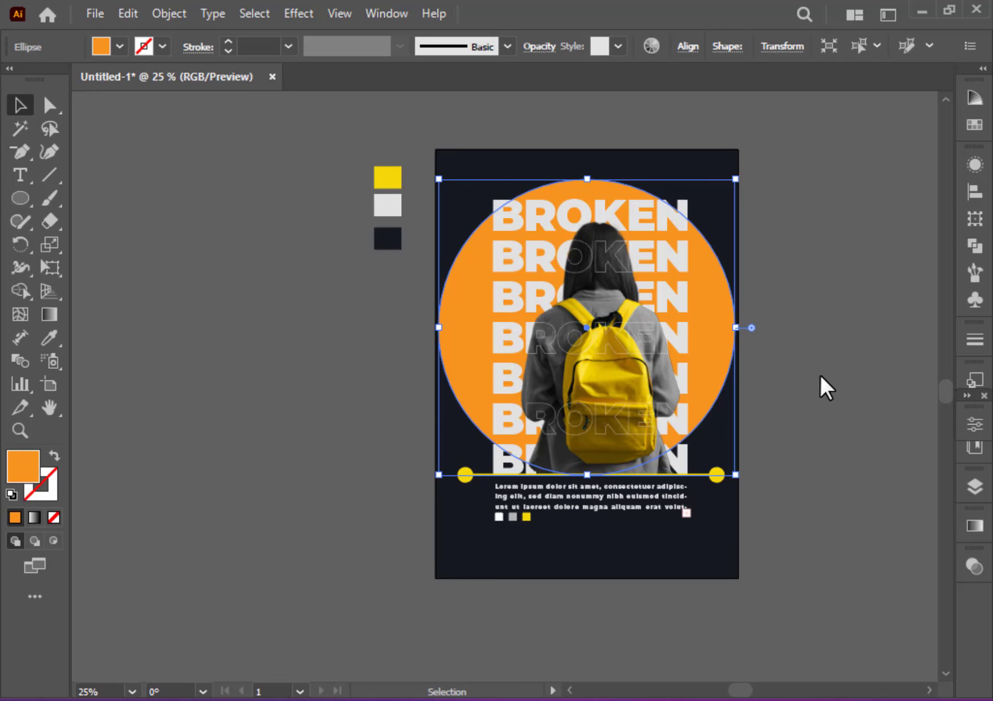
click(824, 422)
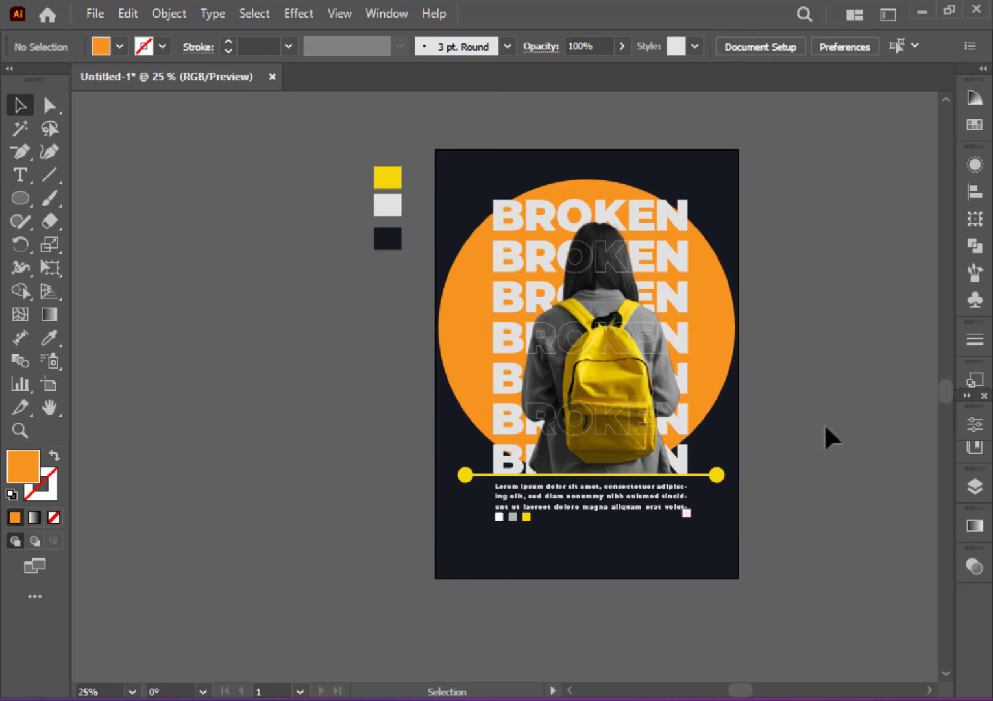
scroll(825, 490, up, 1)
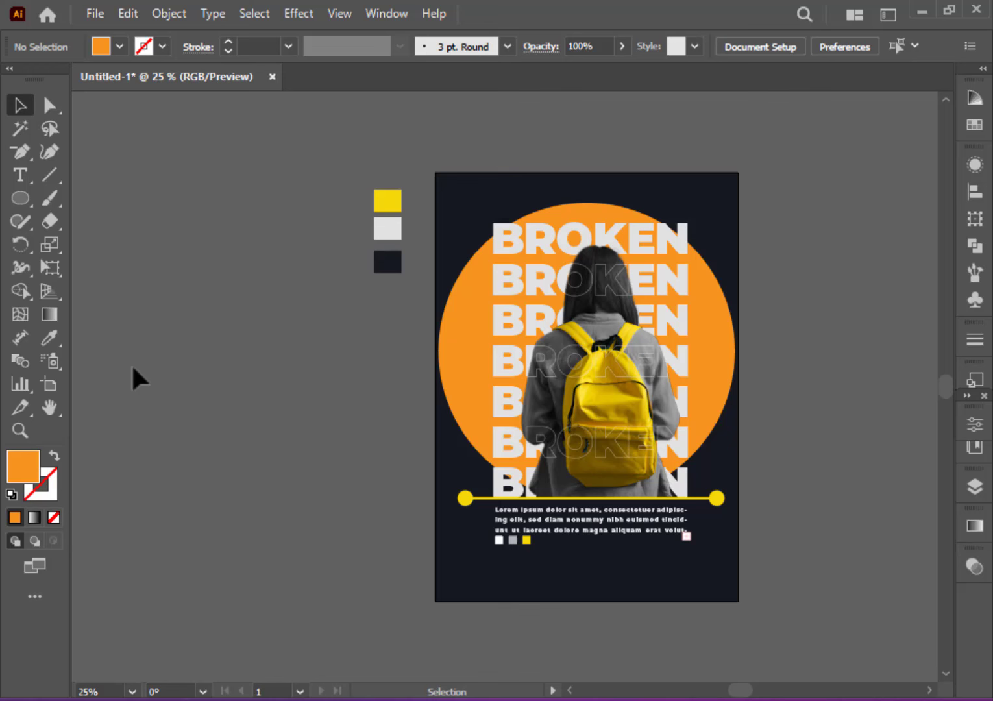
- Duplicate the orange circle, scale the copy to about 405 px wide and centre it on the artboard's top-right corner
click(723, 373)
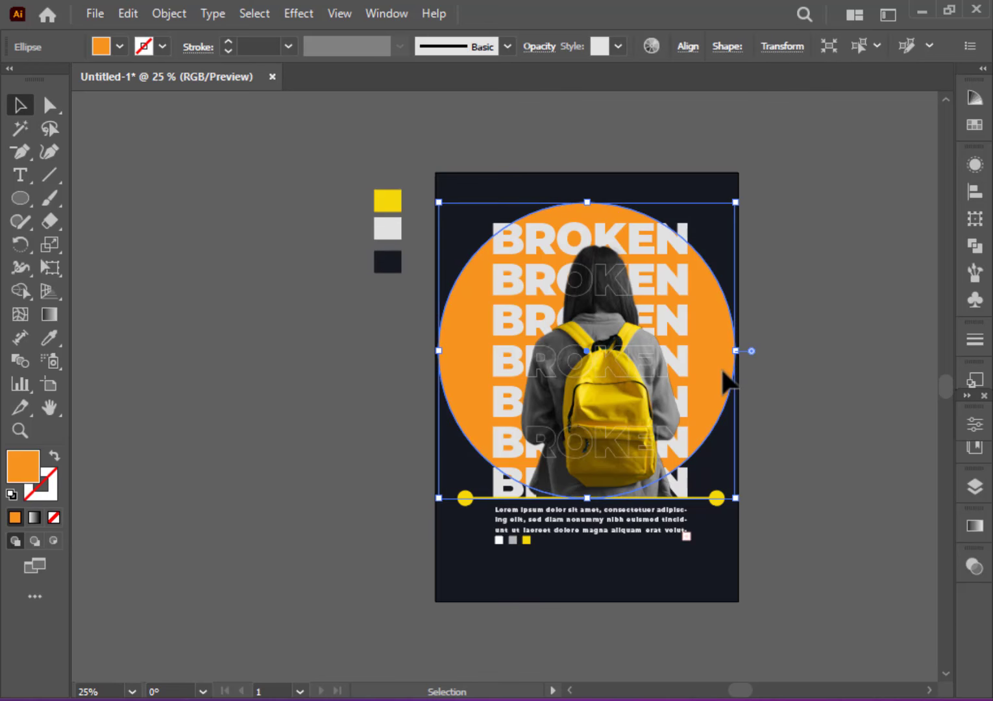
drag(722, 372, 809, 233)
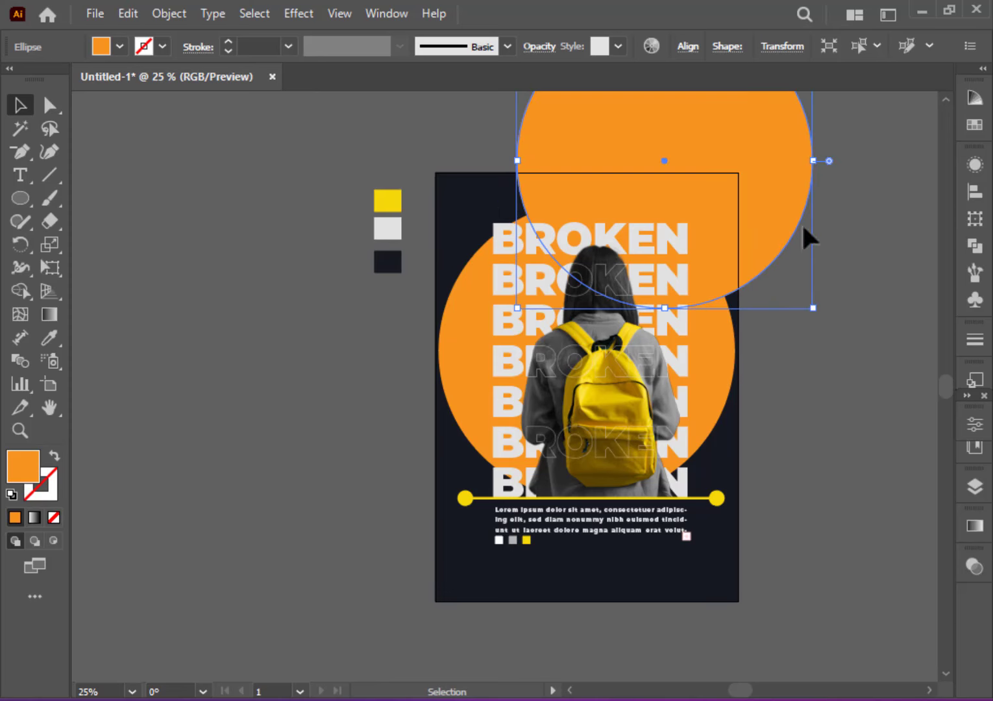
drag(818, 310, 742, 196)
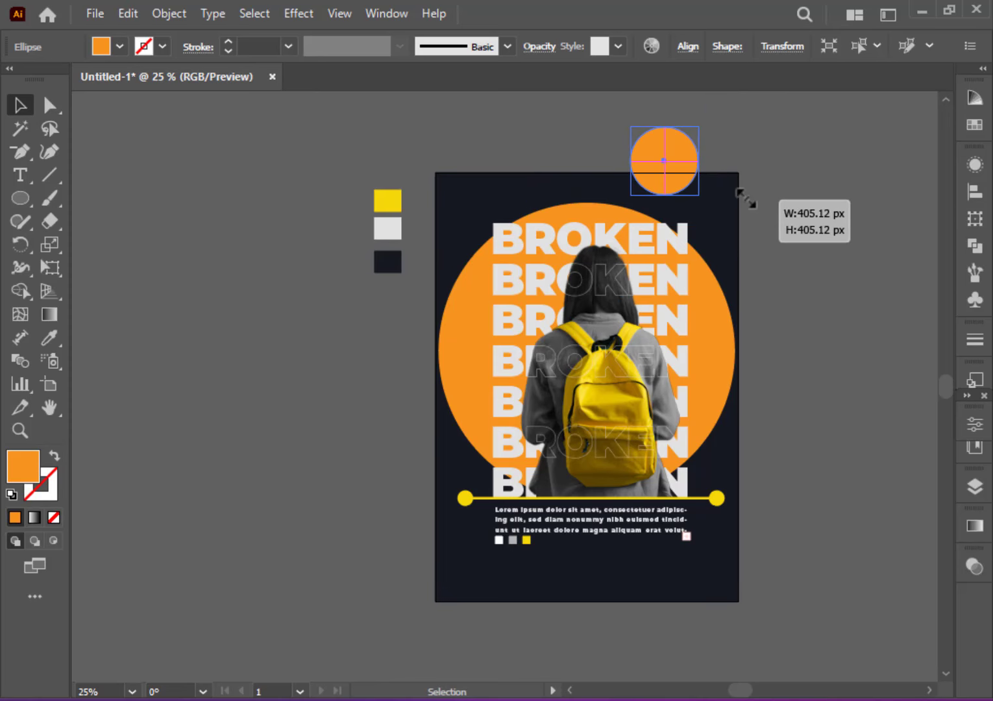
drag(665, 170, 738, 196)
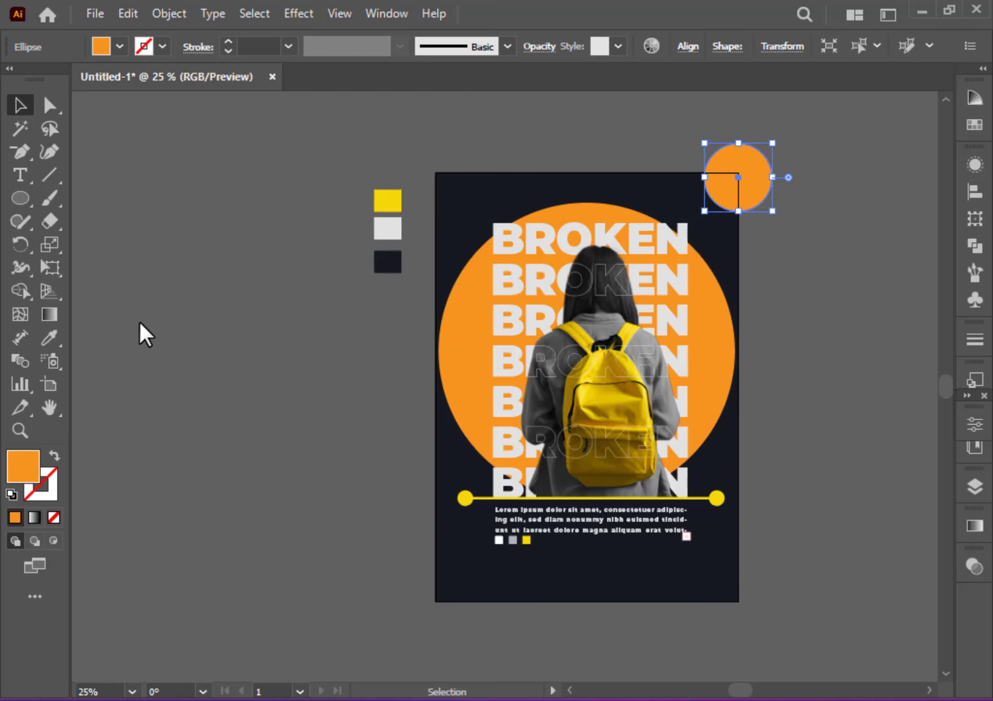
- Colour the corner circle with the yellow sample swatch and place a copy on the artboard's top-left corner
click(48, 337)
click(389, 208)
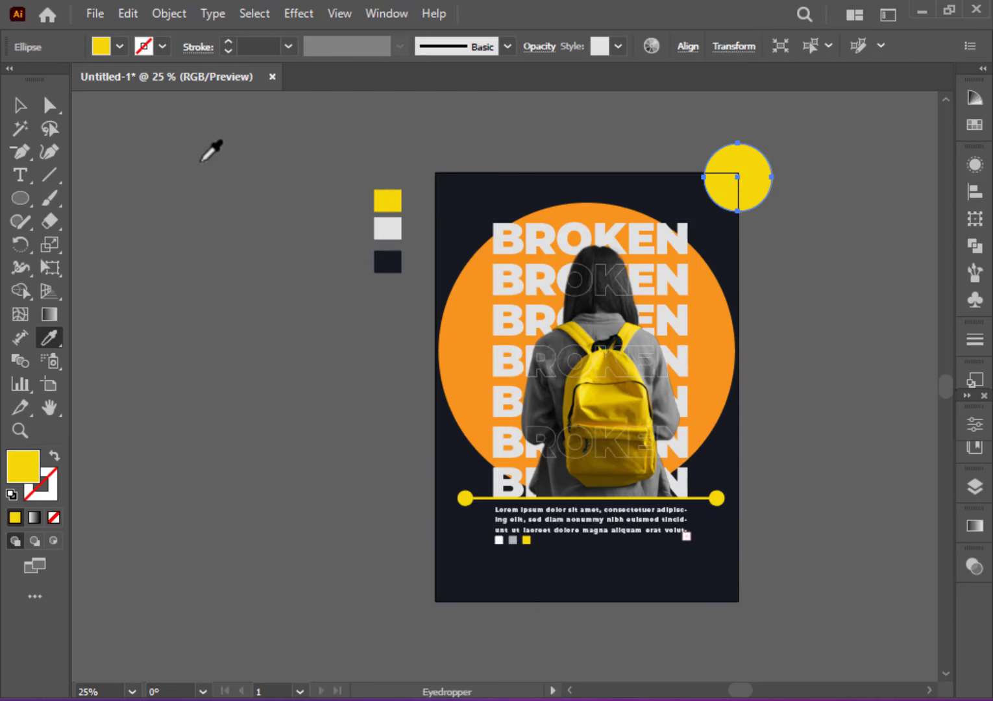
click(21, 104)
drag(620, 219, 470, 209)
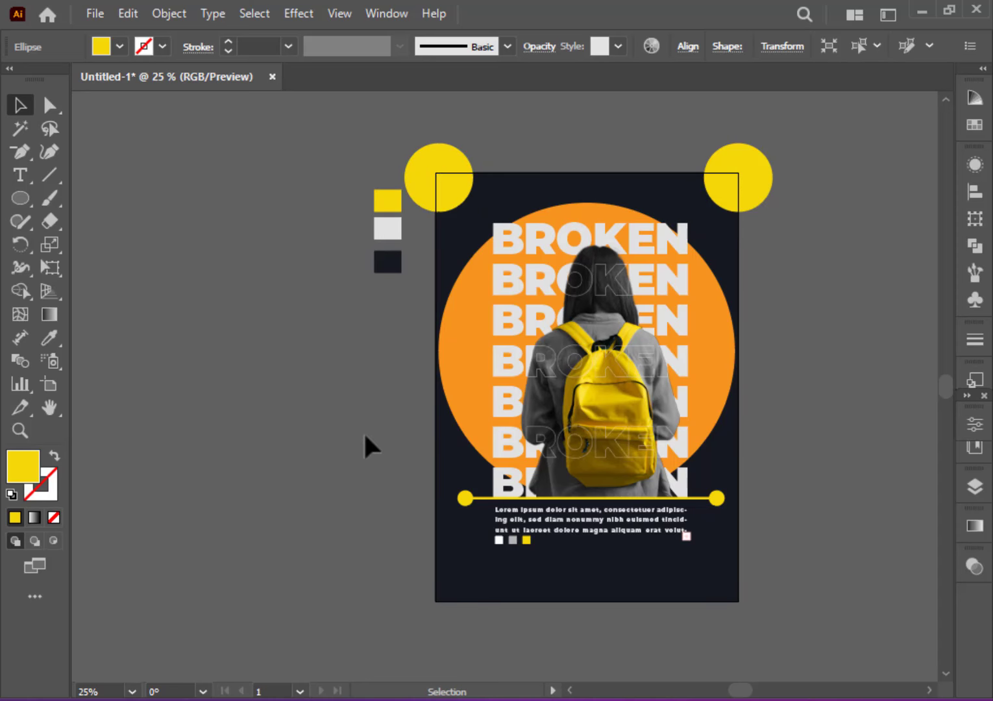
click(366, 475)
- Add the text 2025 below the colour squares, fill it with a very light grey swatch and enlarge it to heading size
scroll(366, 475, down, 3)
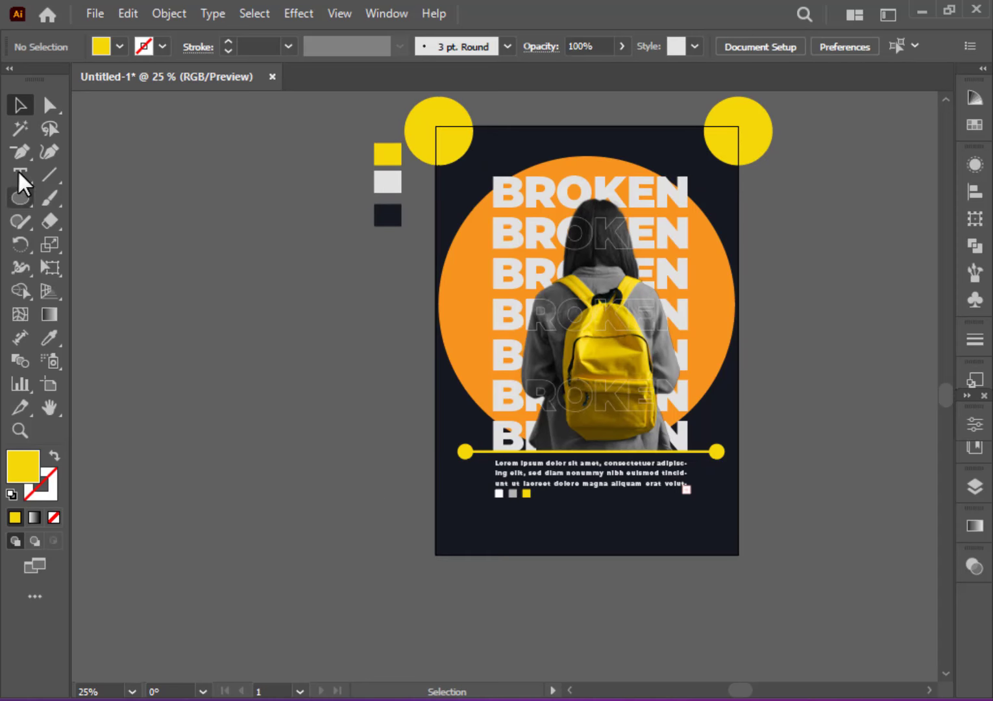
click(19, 172)
click(575, 523)
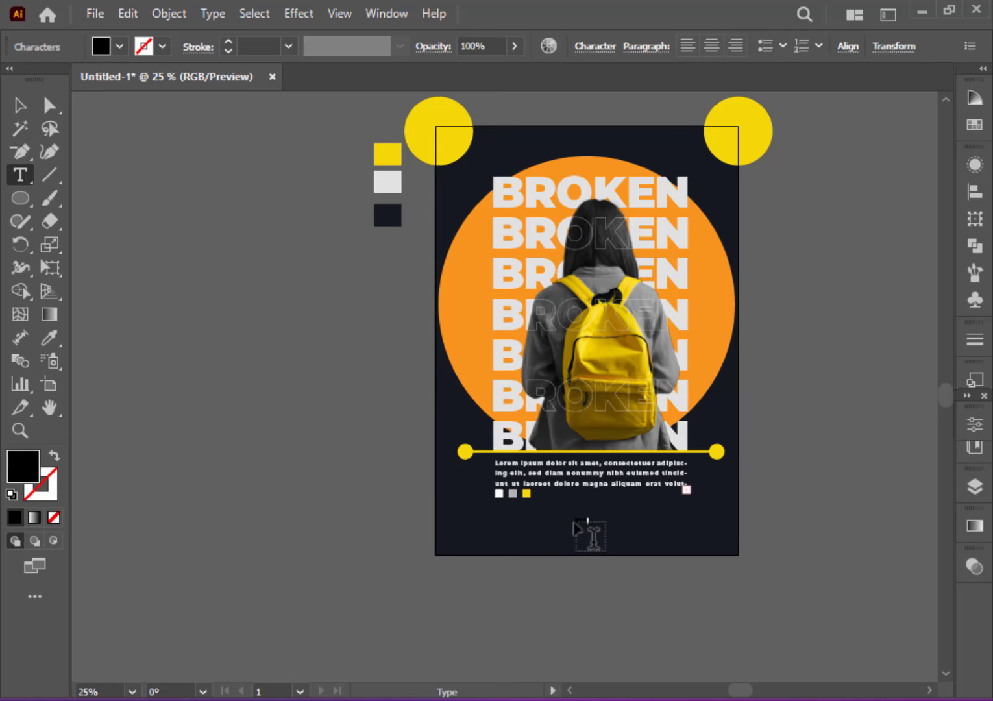
click(120, 46)
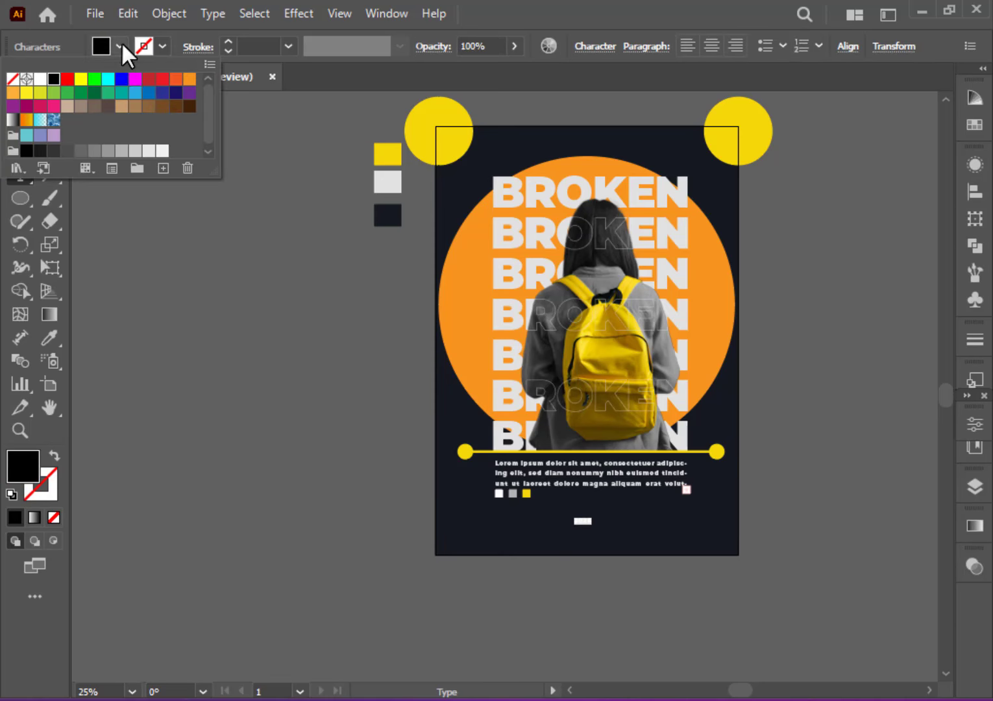
click(162, 151)
click(119, 46)
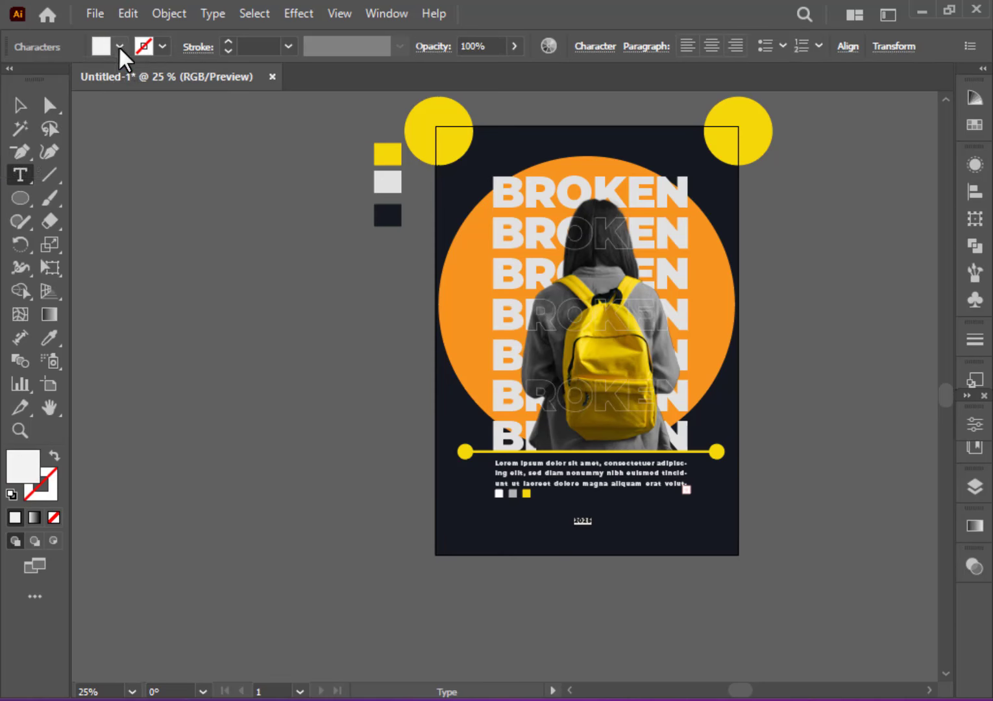
click(24, 97)
drag(591, 529, 610, 548)
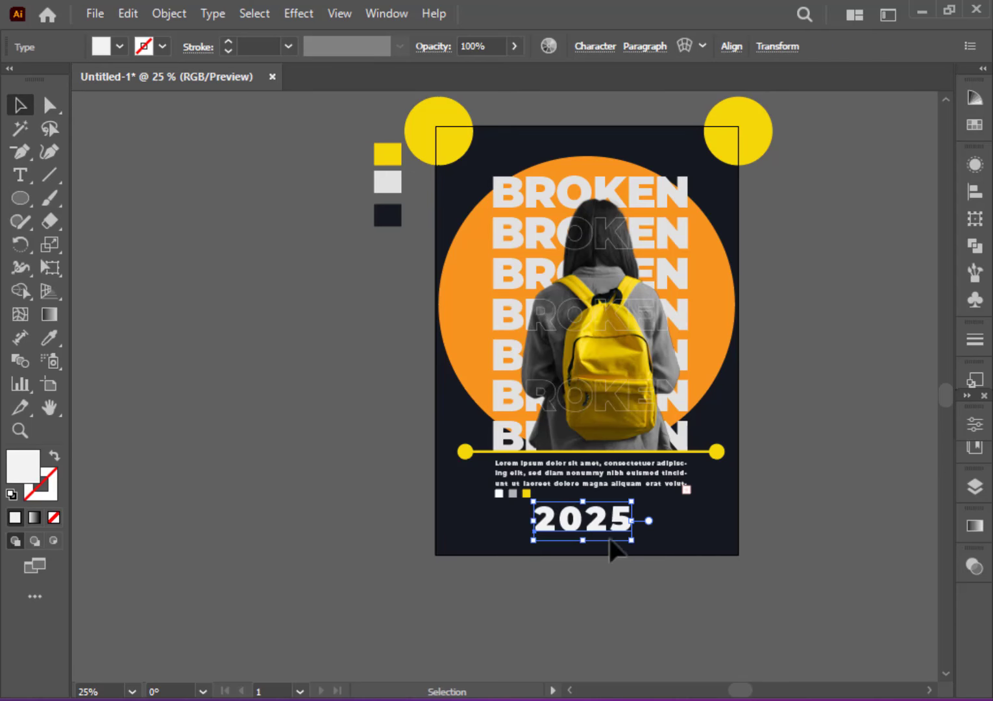
- Break the 2025 text into two lines, 20 above 25, and select all of its characters
click(22, 175)
click(584, 519)
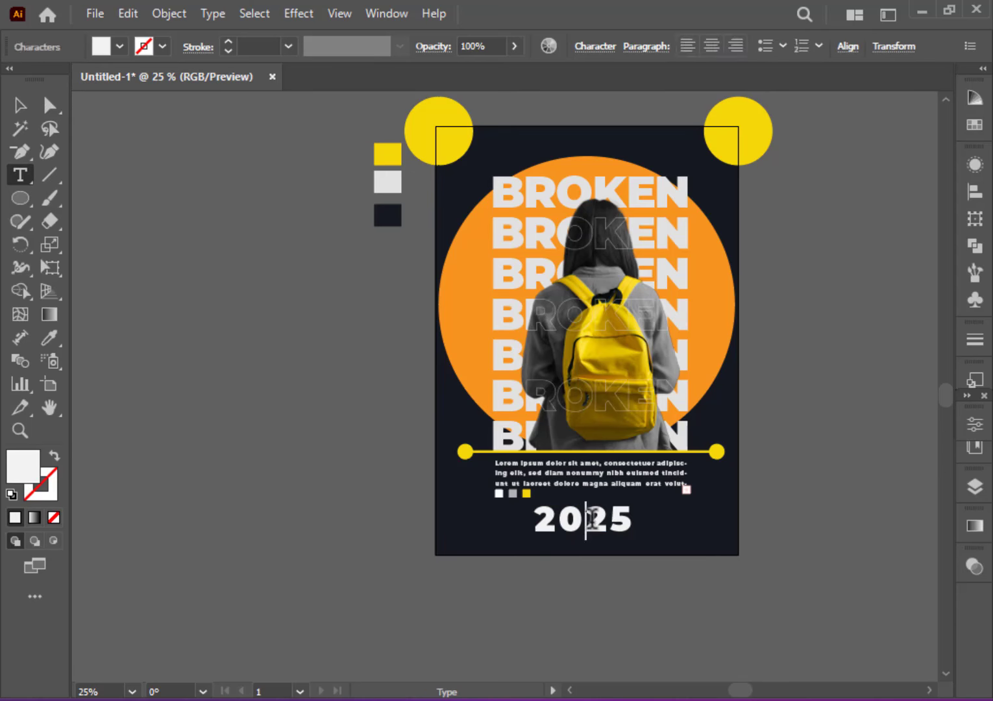
key(Return)
key(ctrl+a)
- Tighten the leading of the two-line 2025 text to 171 pt
click(974, 424)
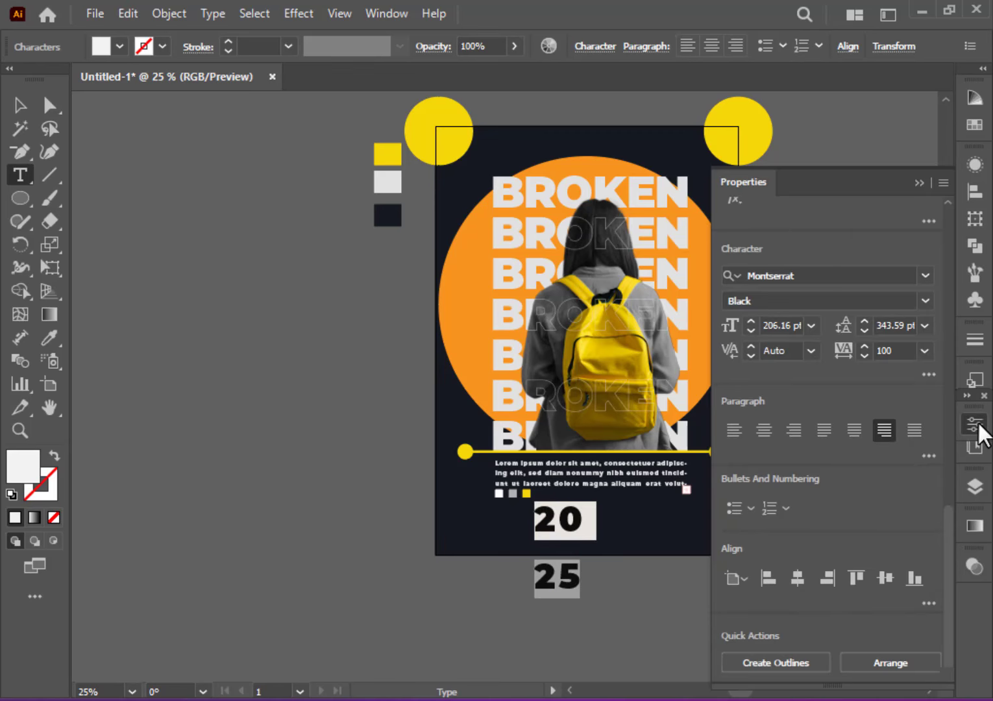
click(925, 326)
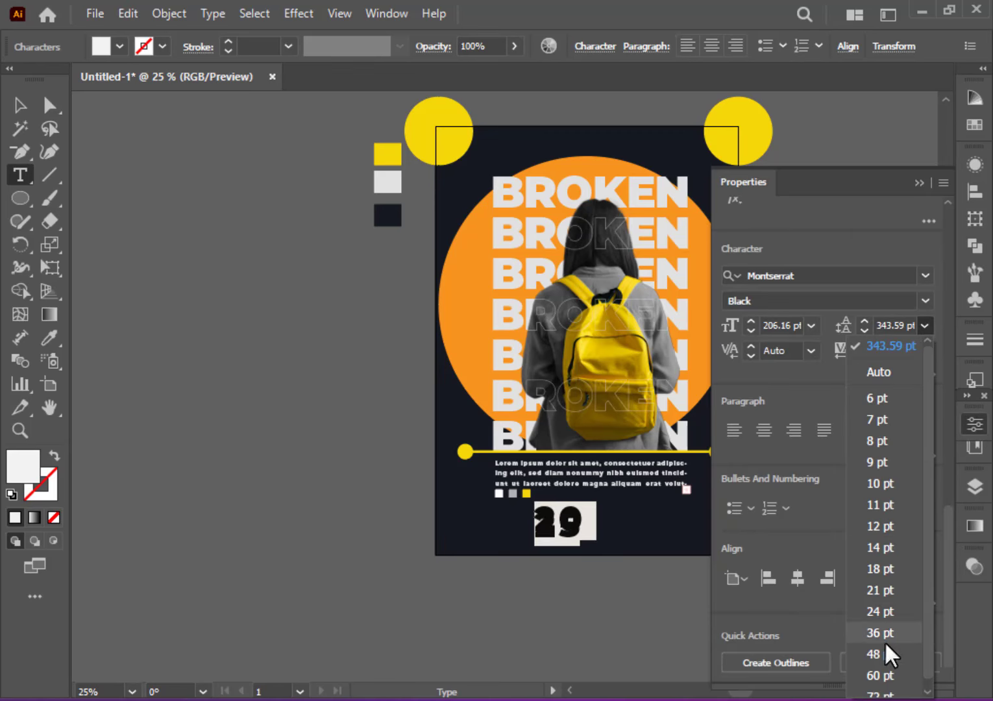
click(884, 692)
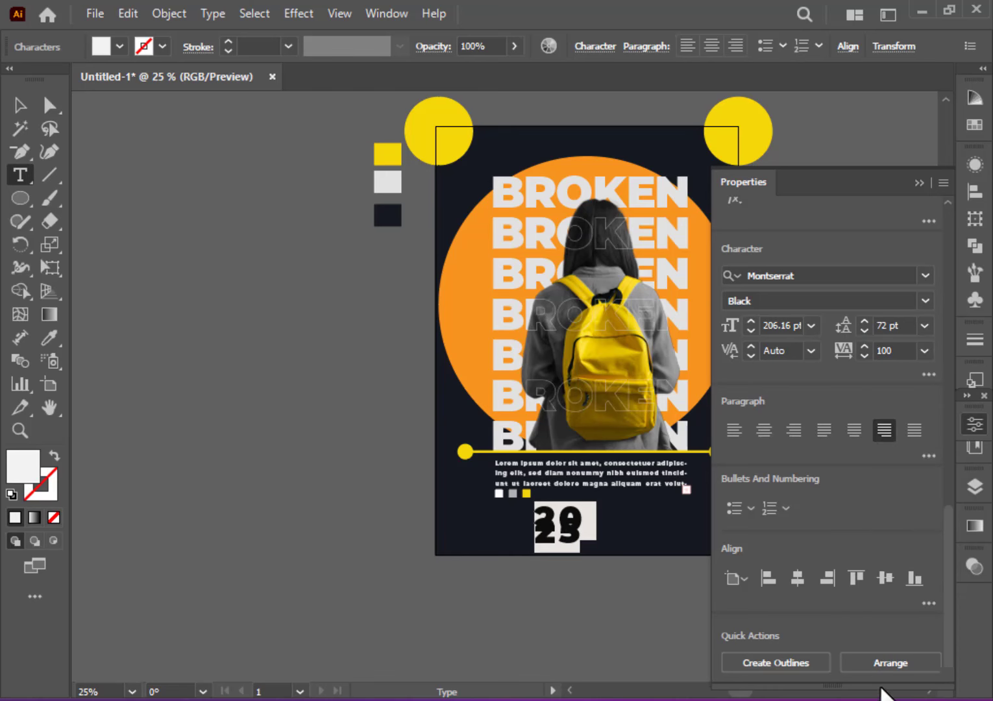
drag(901, 323, 884, 322)
key(Up)
key(Up)
key(Up)
key(Up)
key(Up)
key(Up)
key(Up)
key(Up)
key(Up)
key(Up)
key(Up)
key(Up)
key(Up)
key(Up)
key(Up)
key(Up)
key(Up)
key(Up)
key(Up)
key(Up)
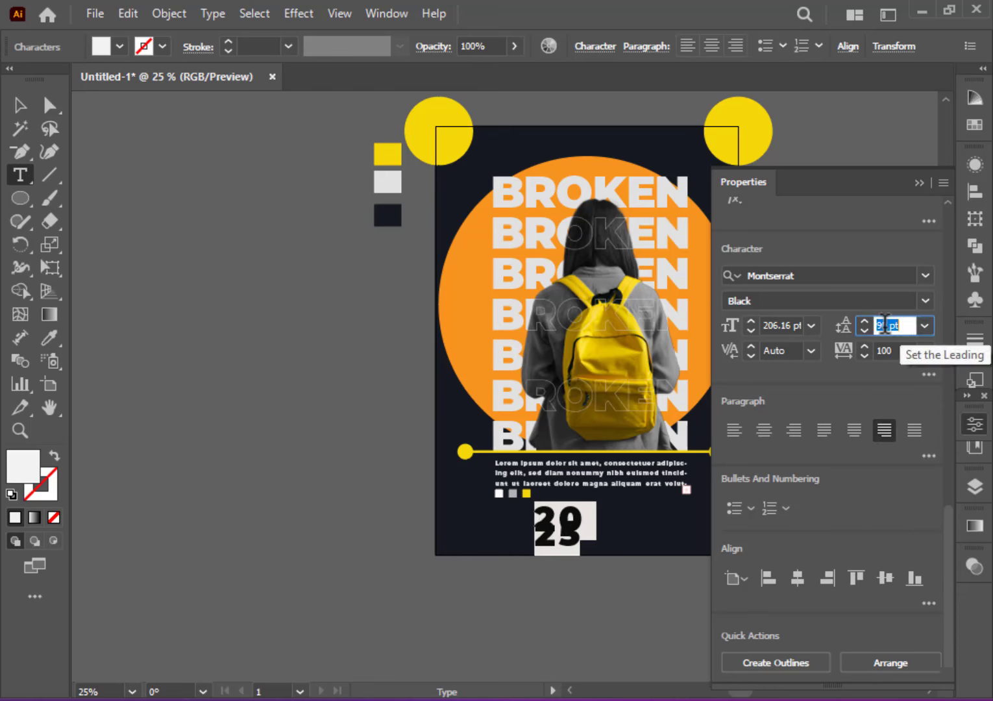
key(Up)
key(Up)
key(Up)
key(Up)
key(Up)
key(Up)
key(Up)
key(Up)
key(Up)
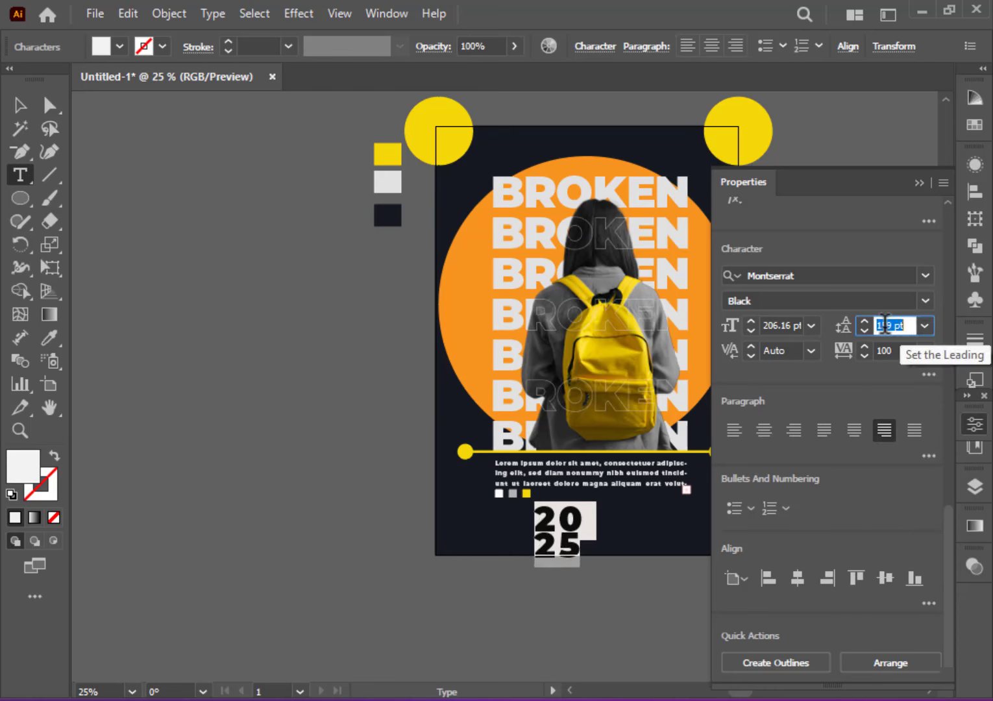
- Shrink the 2025 text and place it beside the body paragraph, under the divider's left dot
click(971, 418)
click(19, 105)
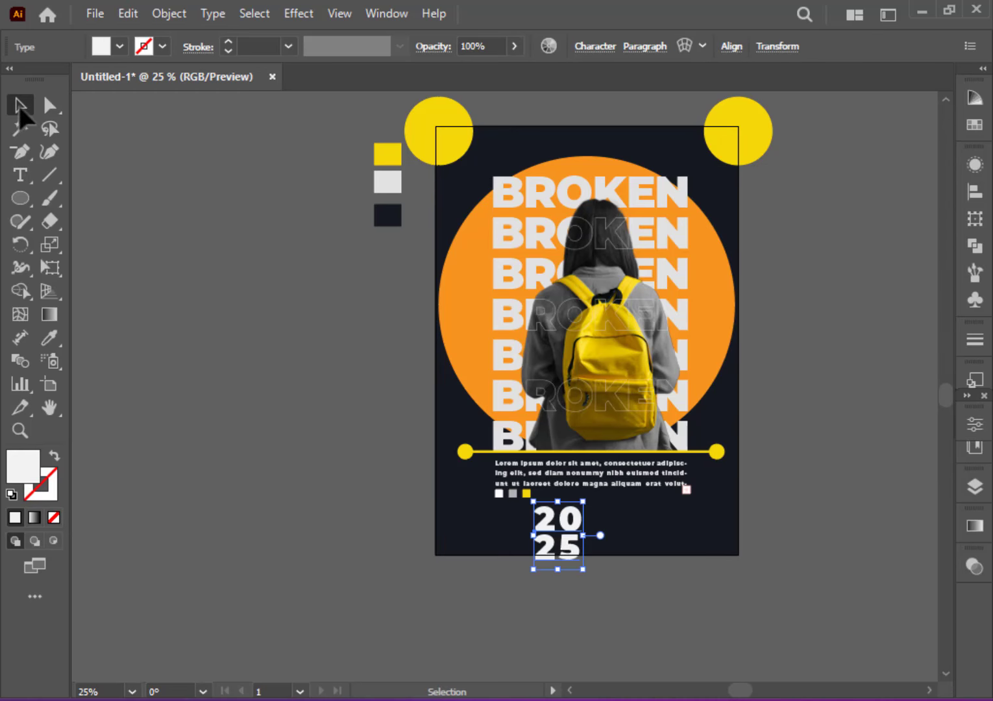
drag(581, 566, 475, 494)
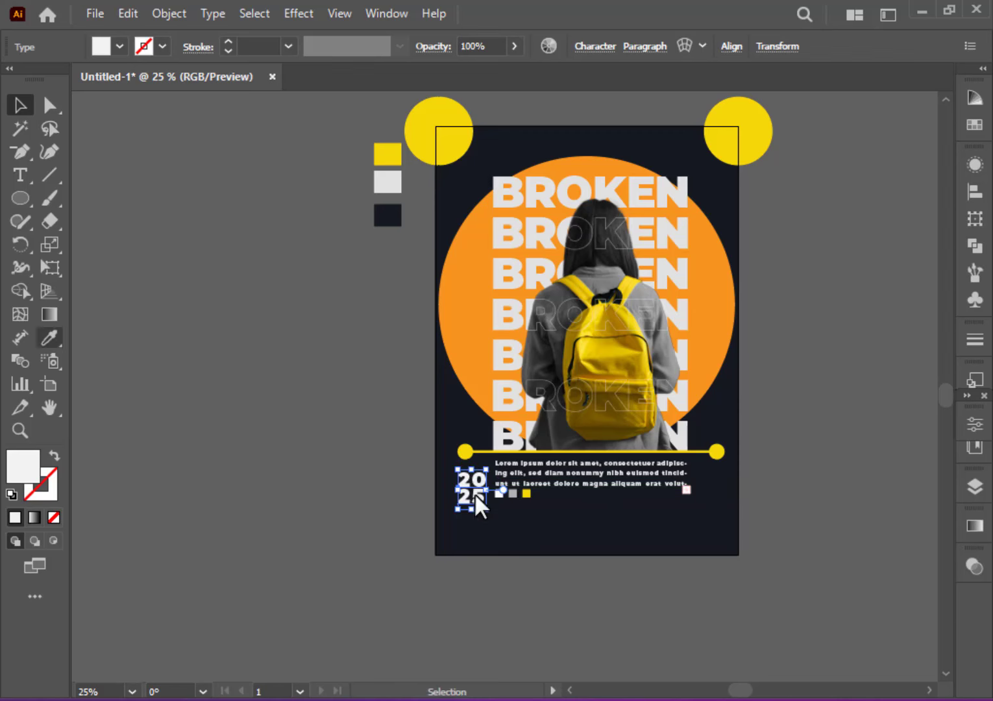
- Draw a square frame around the 2025 text with no fill and a light 3 pt stroke
drag(23, 197, 75, 196)
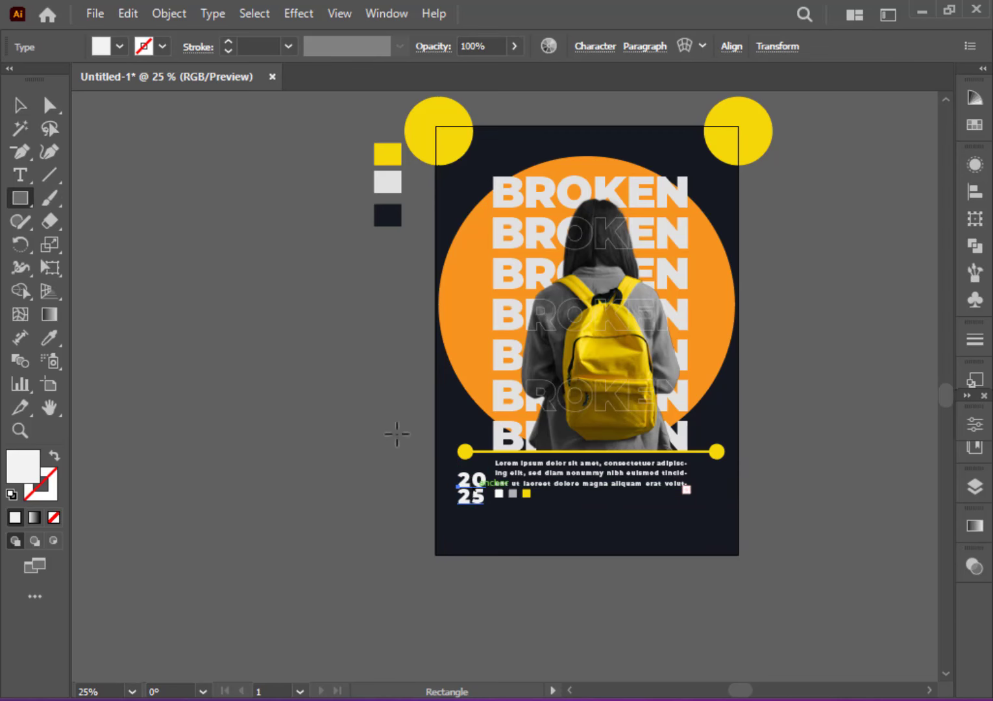
drag(448, 464, 492, 508)
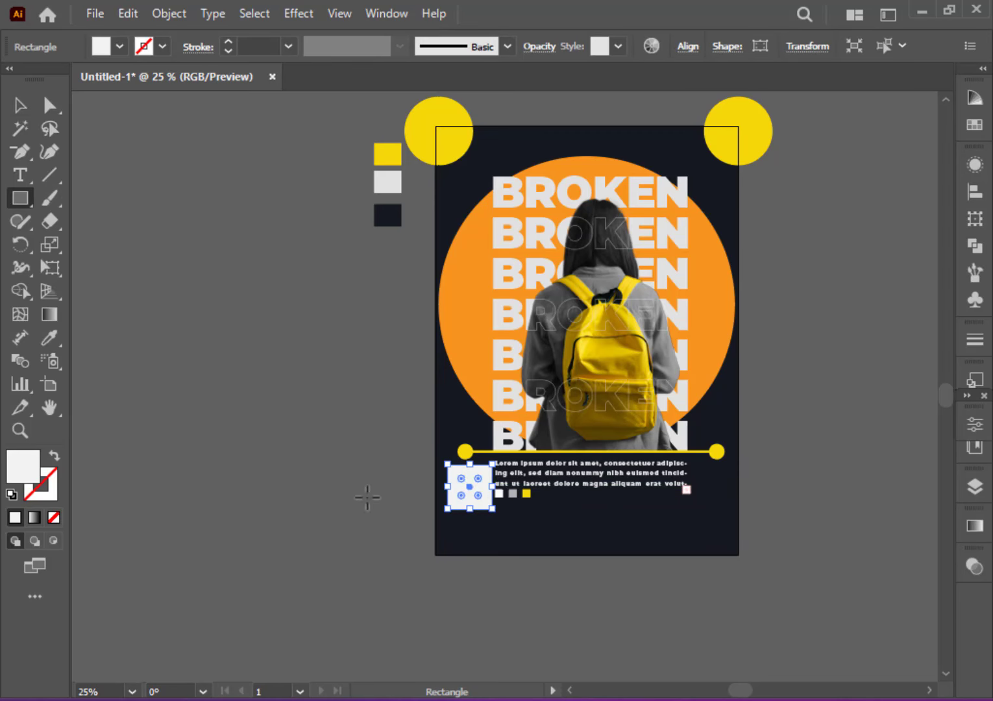
click(53, 458)
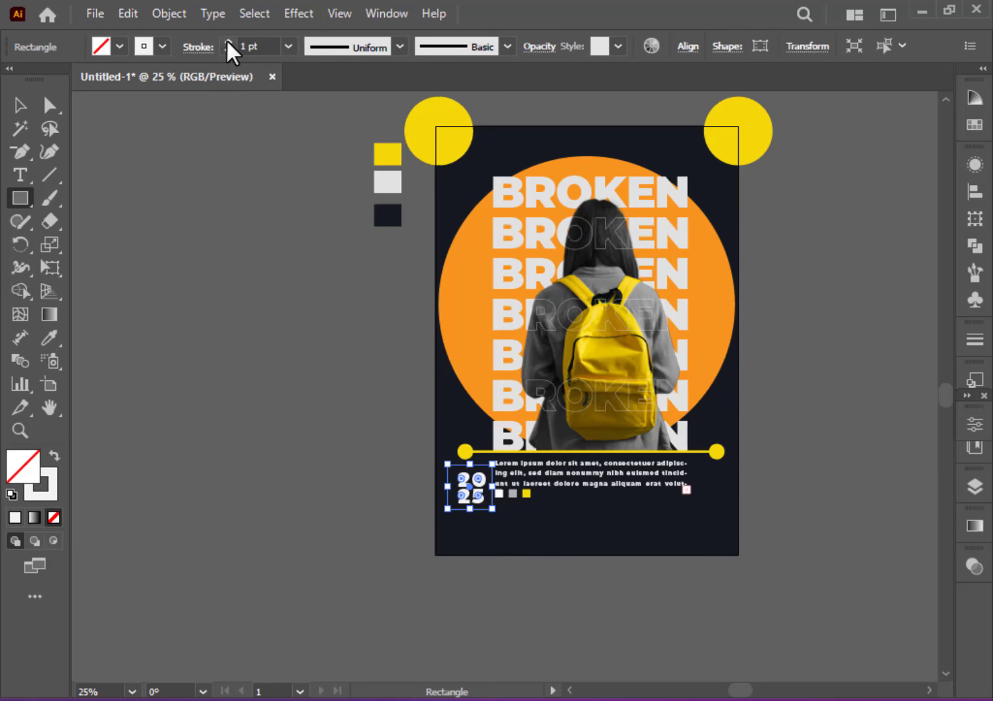
click(227, 41)
click(228, 42)
click(20, 104)
click(130, 318)
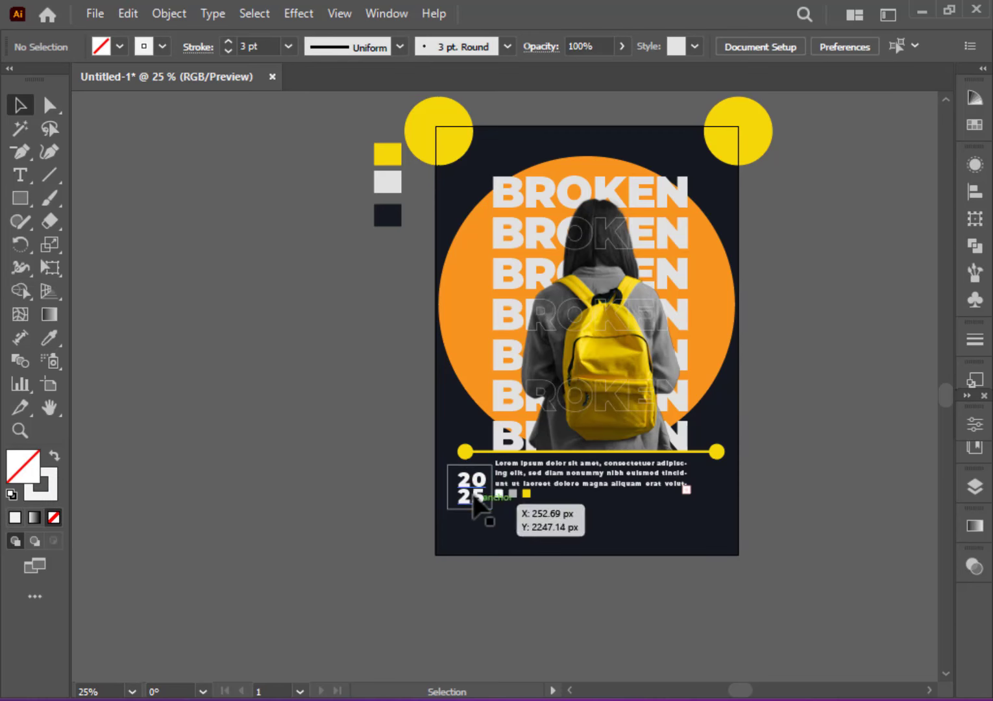
- Narrow the frame from both sides so it fits closely around the 2025 text
drag(469, 497, 468, 497)
key(ctrl+plus)
key(ctrl+plus)
key(ctrl+plus)
key(ctrl+plus)
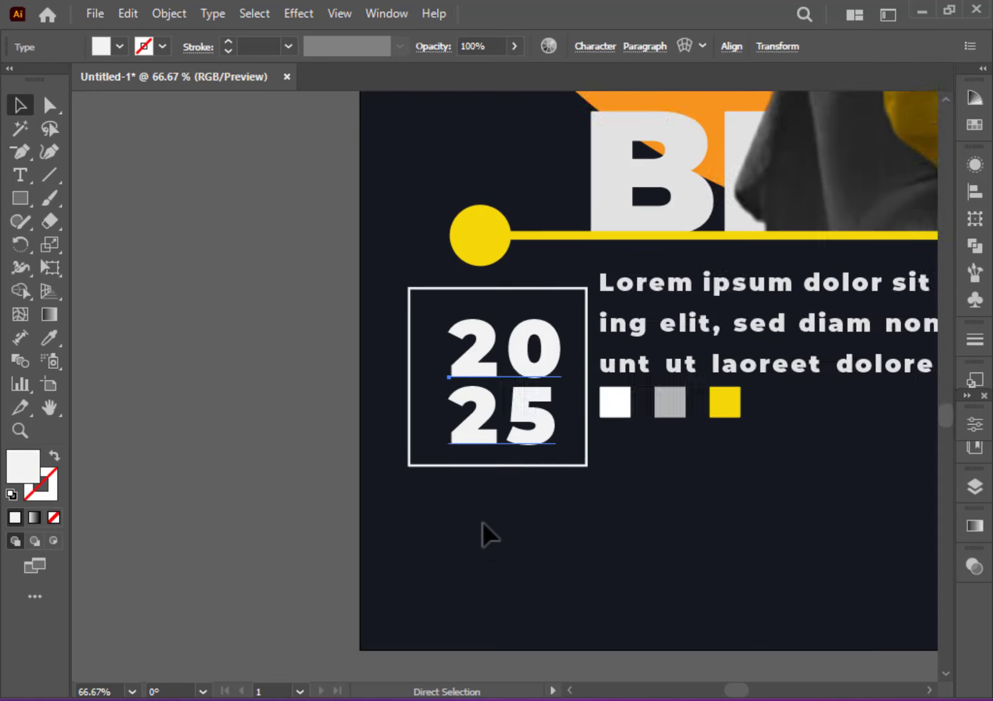
click(410, 379)
drag(409, 379, 437, 380)
drag(585, 380, 566, 381)
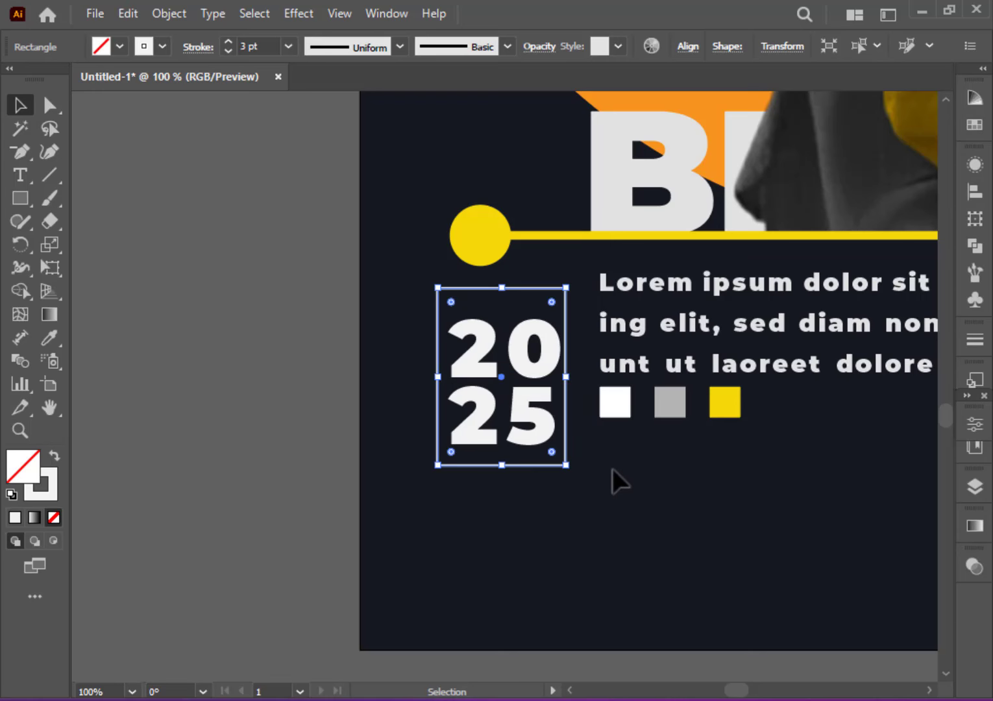
click(613, 469)
- Shift the body paragraph to align with the frame's upper edge and move the three colour squares clear below it
drag(643, 285, 652, 300)
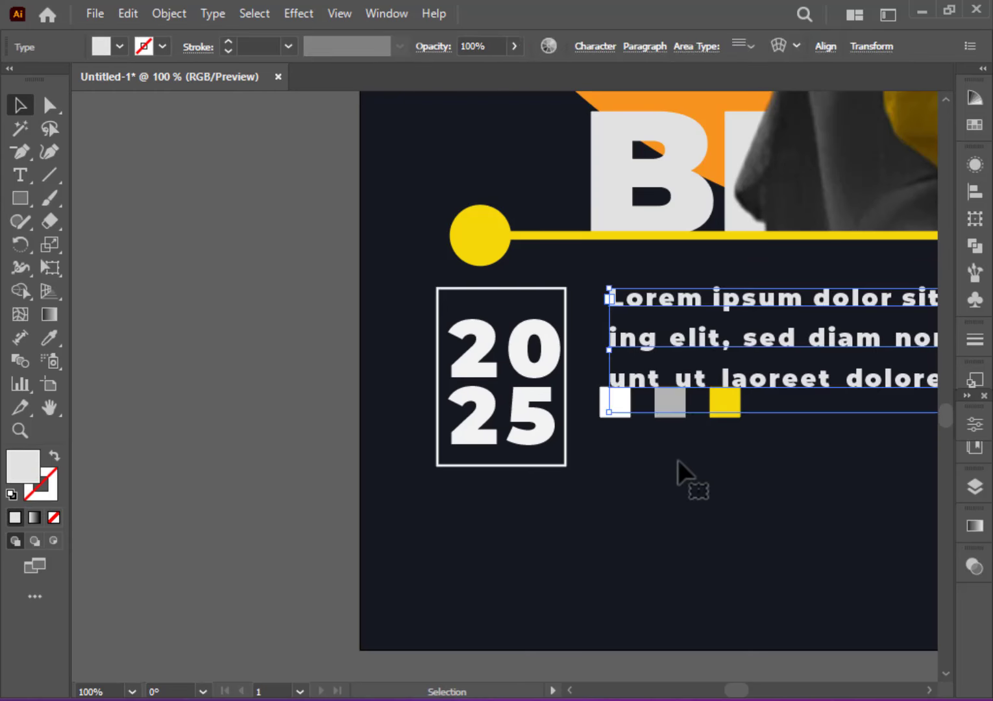
drag(612, 422, 735, 410)
click(718, 468)
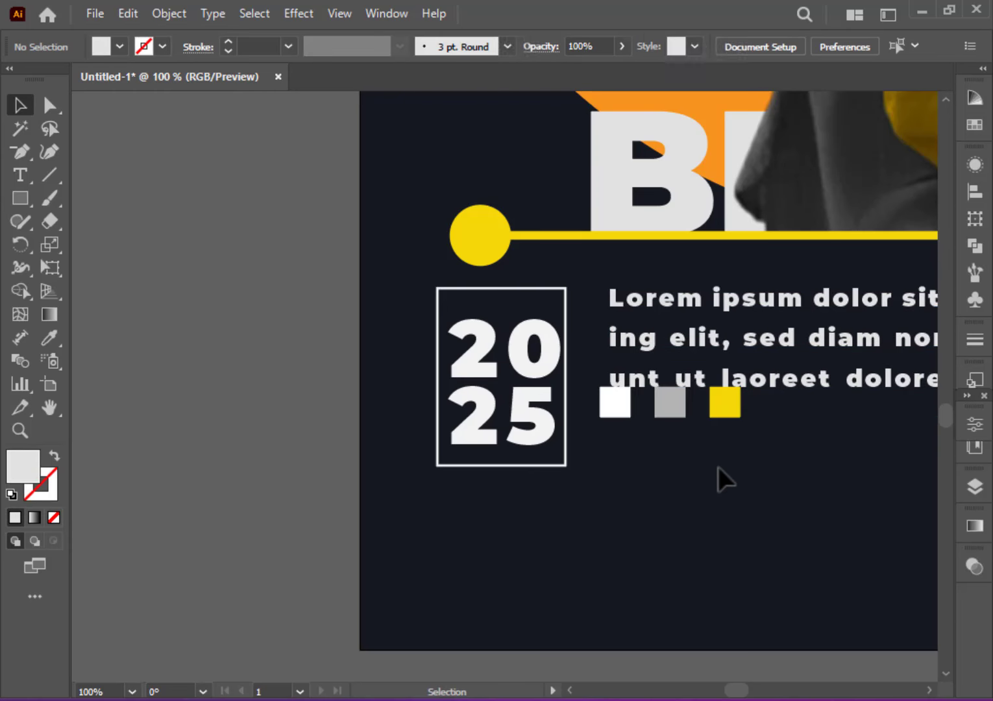
click(732, 408)
shift+click(675, 406)
shift+click(615, 410)
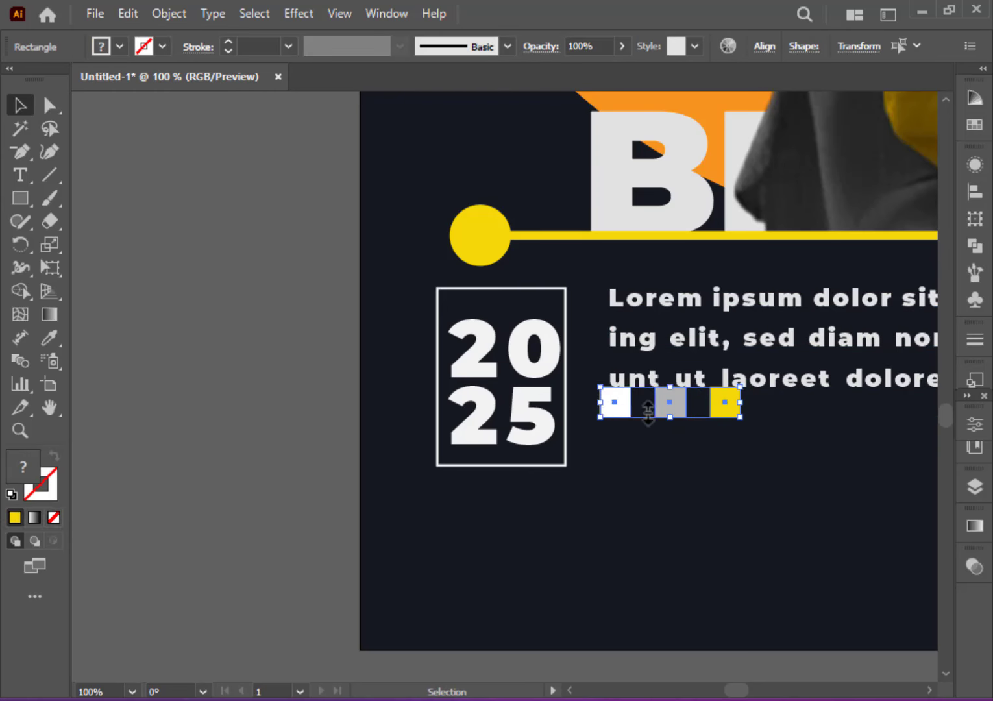
drag(680, 411, 695, 444)
click(699, 523)
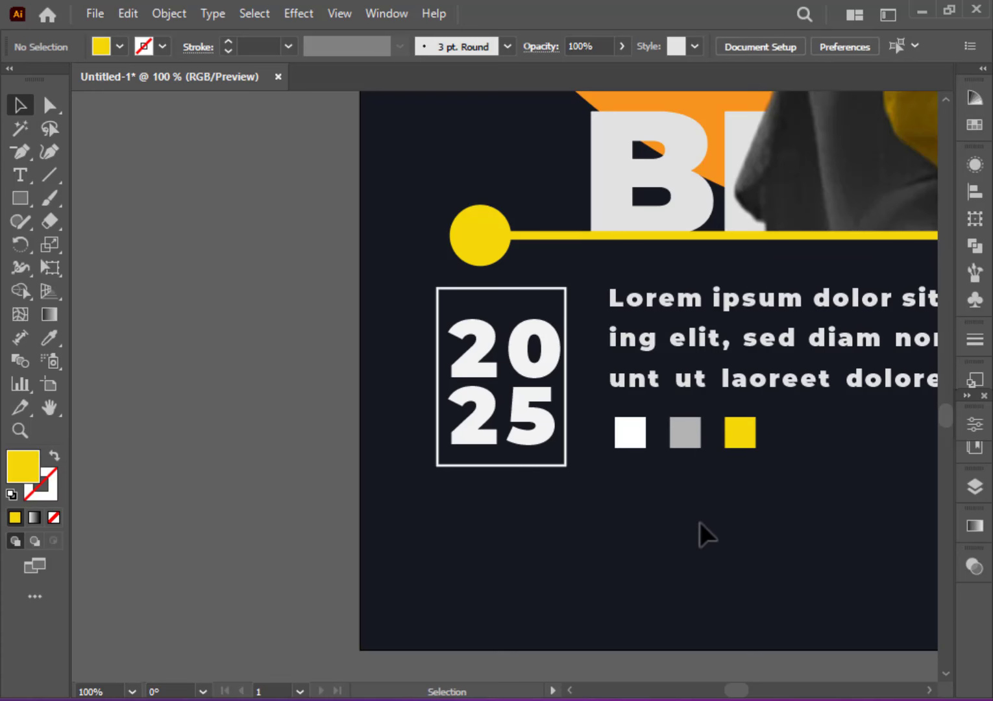
- Add the text AUGUST below the colour squares and colour it with the light grey sample swatch
click(25, 175)
click(645, 546)
text(AUGUST)
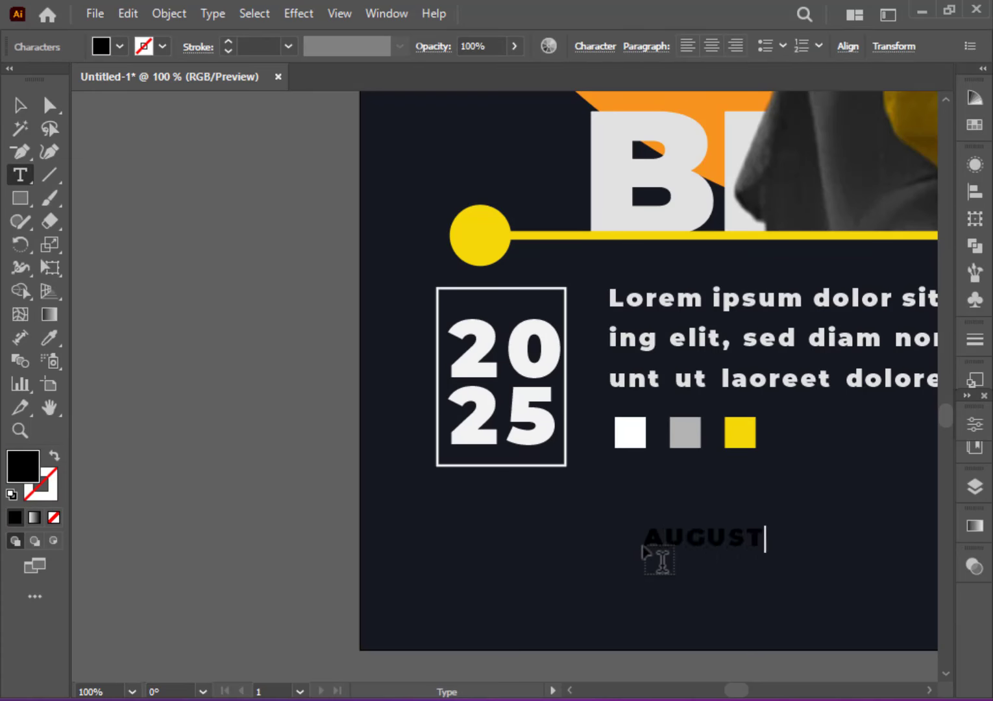
double_click(660, 557)
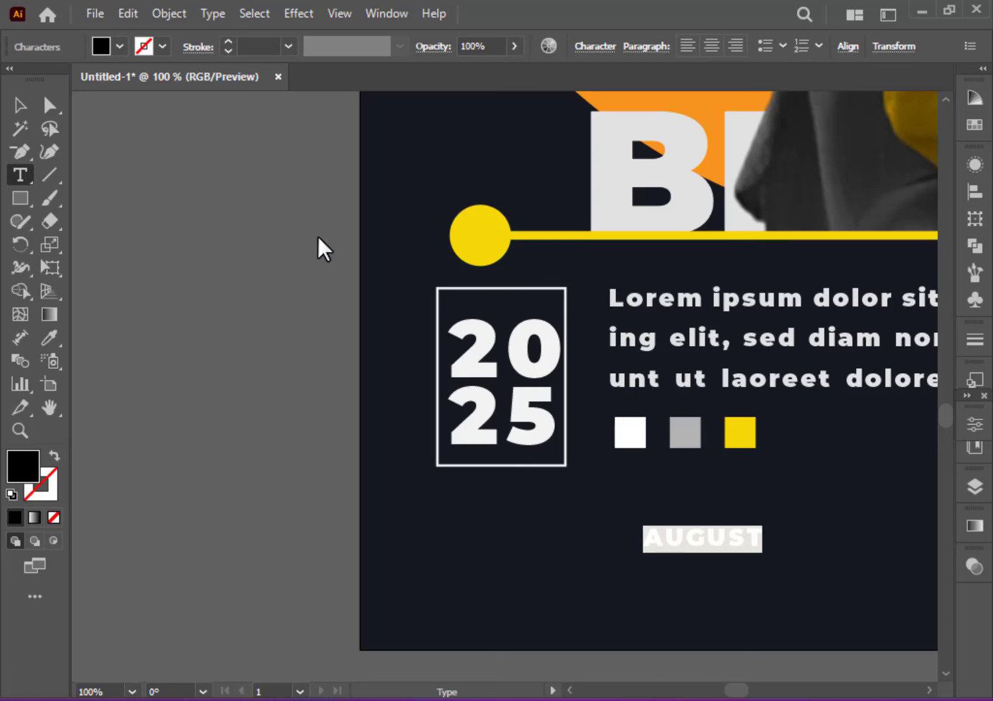
click(120, 47)
click(118, 46)
click(49, 338)
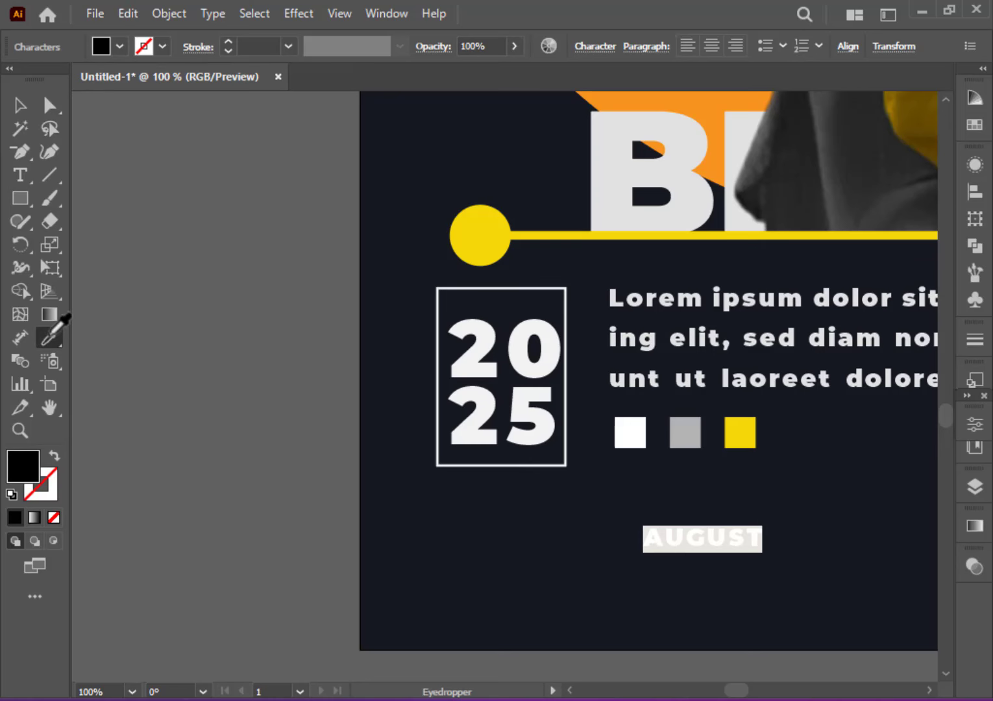
scroll(370, 288, up, 10)
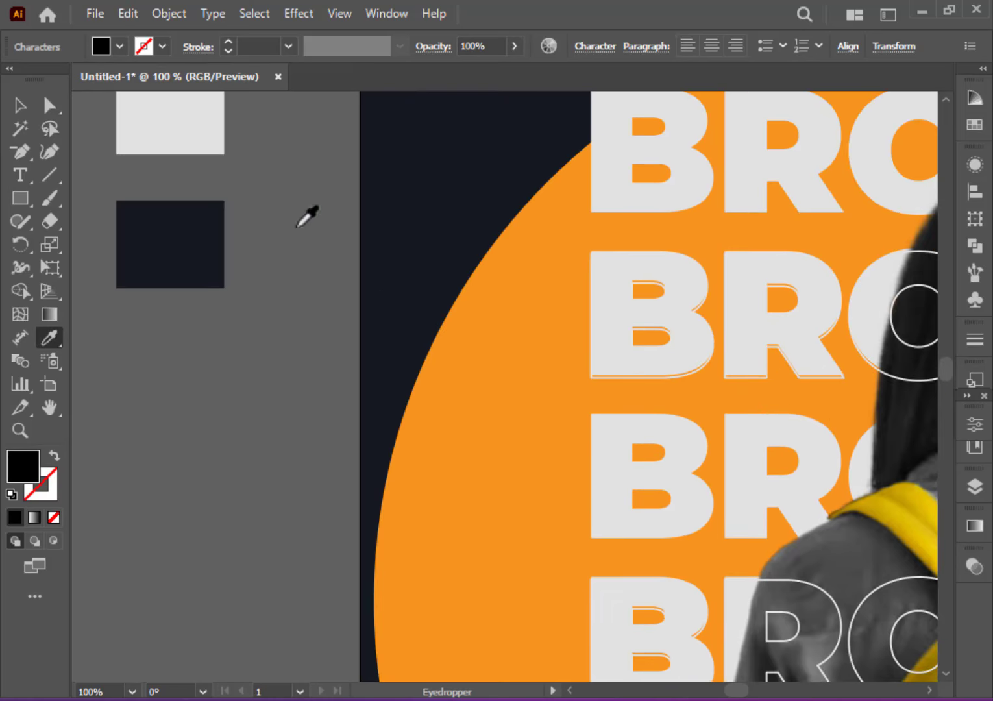
click(188, 130)
click(19, 105)
- Rotate AUGUST to read vertically upward and place it against the right side of the 2025 frame, aligned with its lower edge
scroll(688, 448, down, 10)
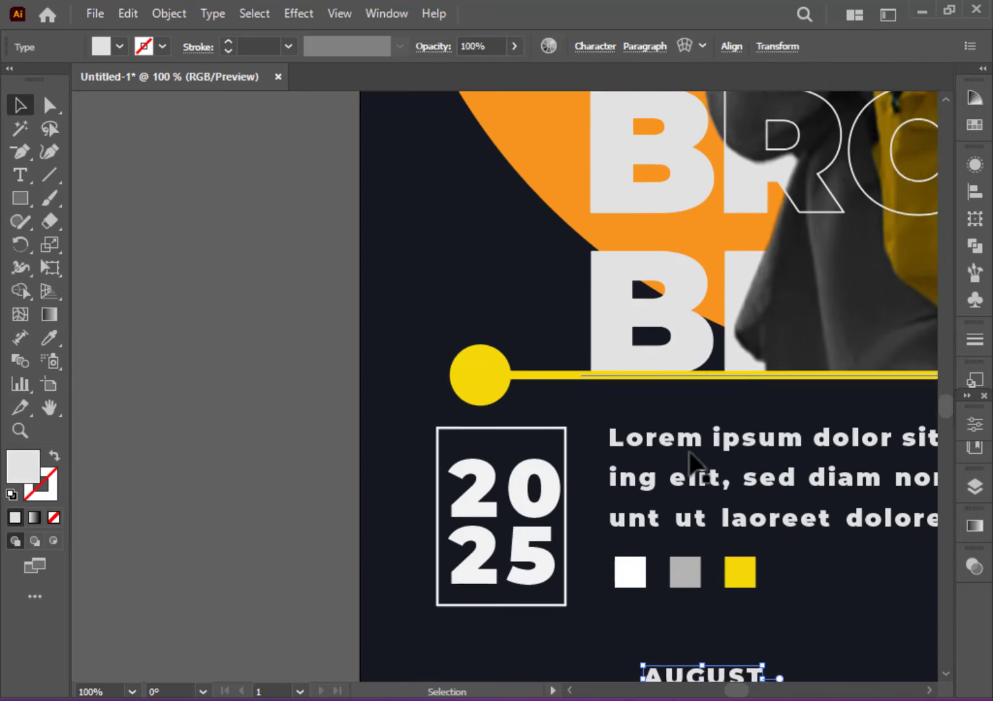
drag(773, 519, 682, 468)
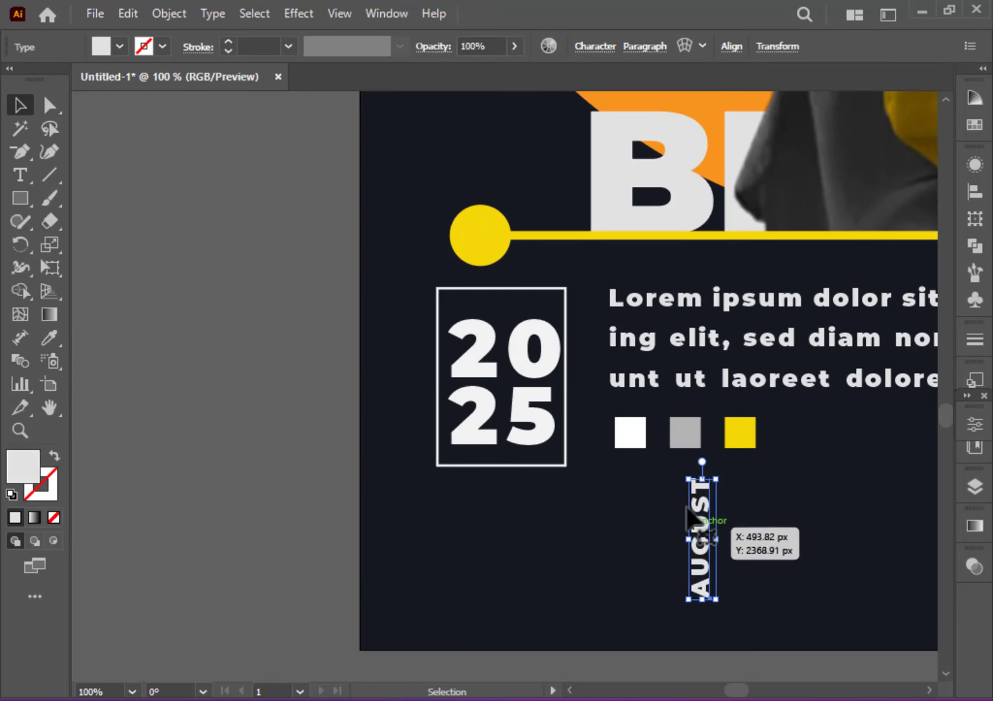
drag(700, 547, 586, 419)
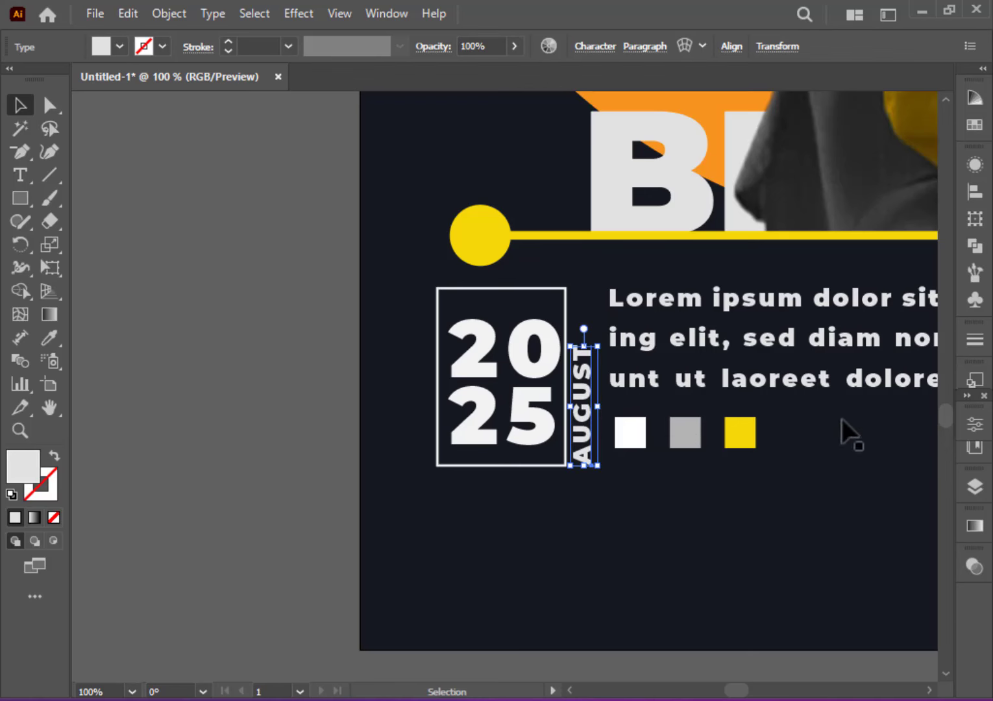
- Set the tracking of the vertical AUGUST text to 565 so it spans the frame's height
click(973, 424)
click(924, 350)
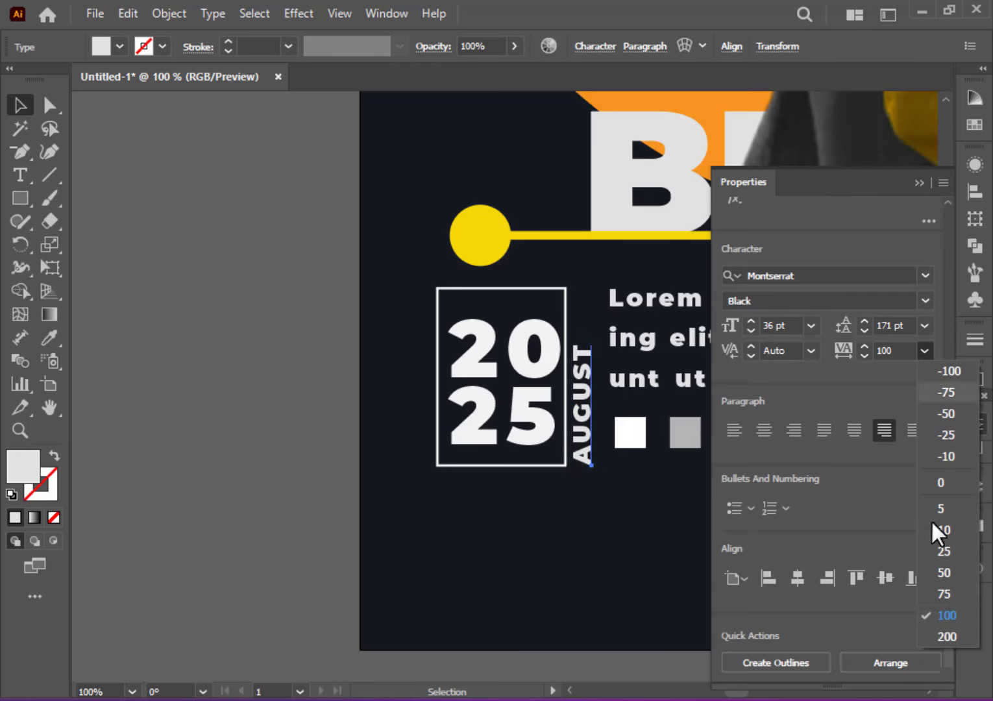
click(939, 635)
double_click(907, 348)
text(550)
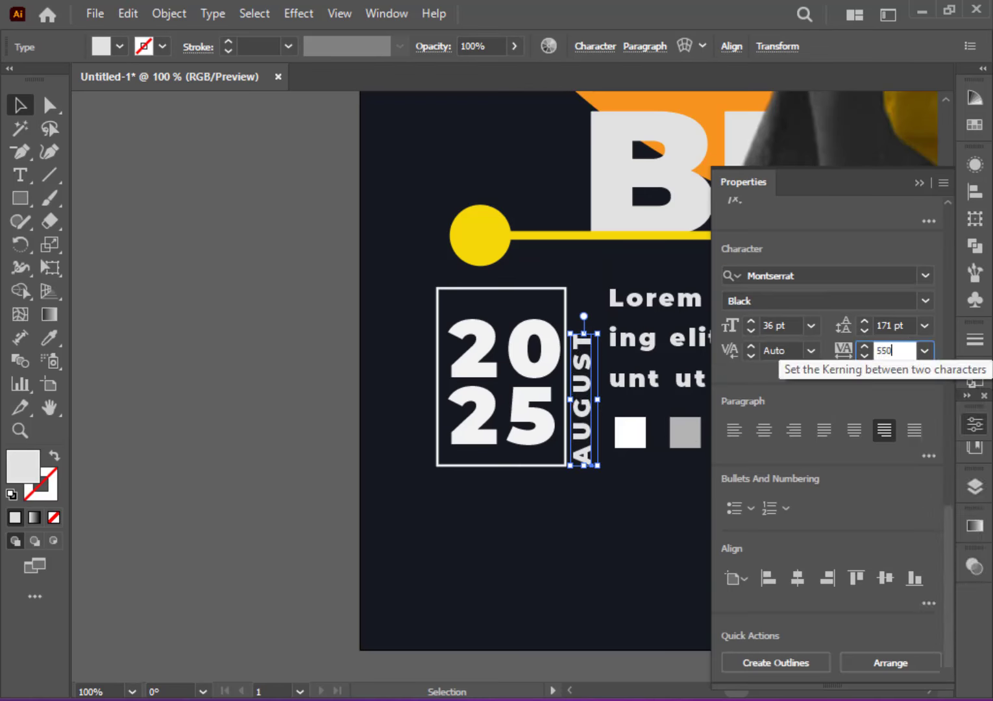
key(Return)
double_click(889, 348)
text(565)
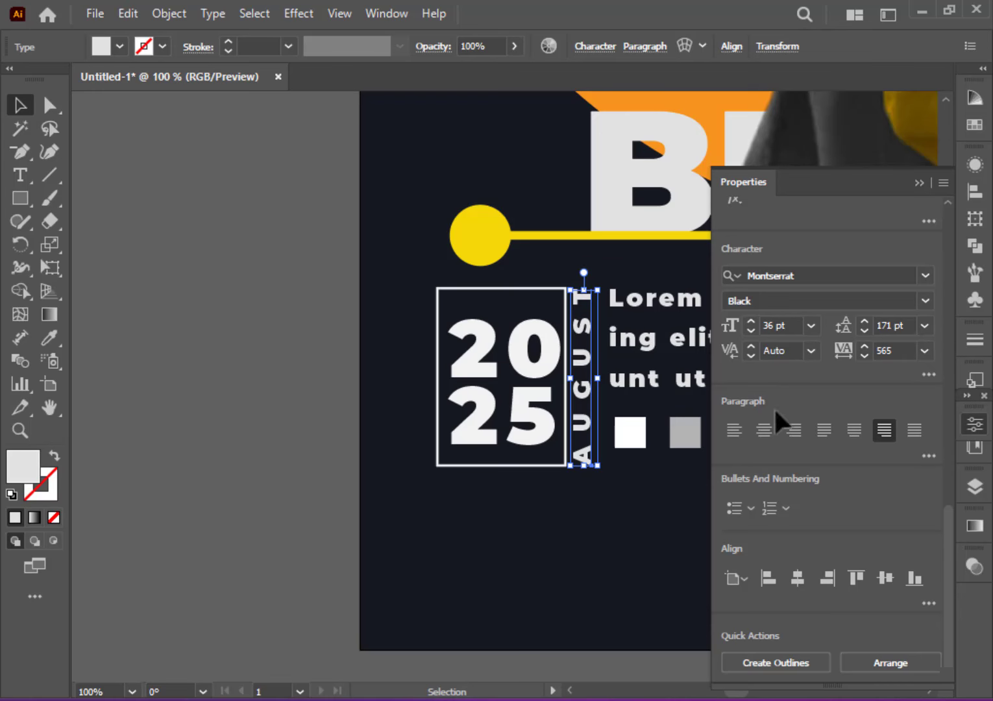
click(696, 559)
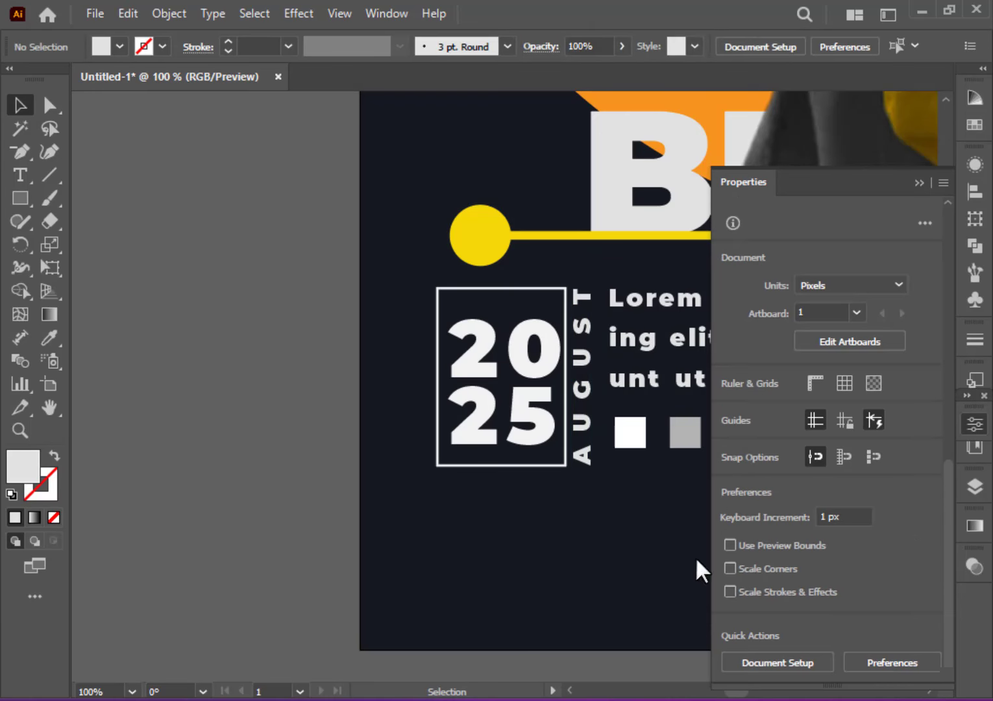
click(964, 426)
key(ctrl+minus)
key(ctrl+minus)
key(ctrl+minus)
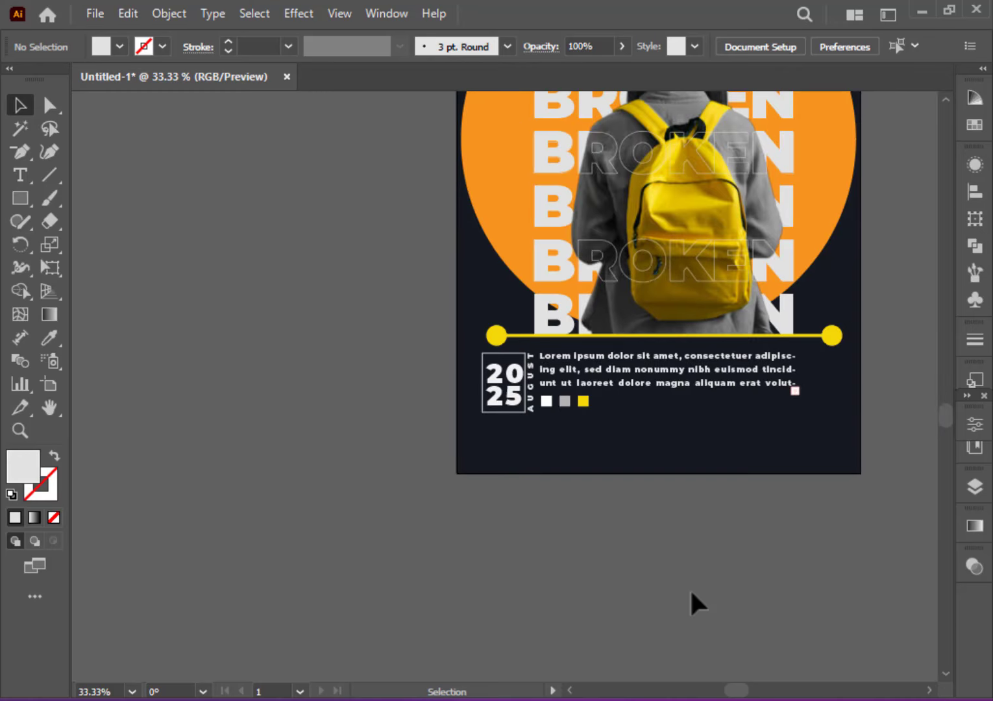
- Shift the body paragraph and the three colour squares slightly right, away from the vertical AUGUST text
scroll(690, 588, up, 2)
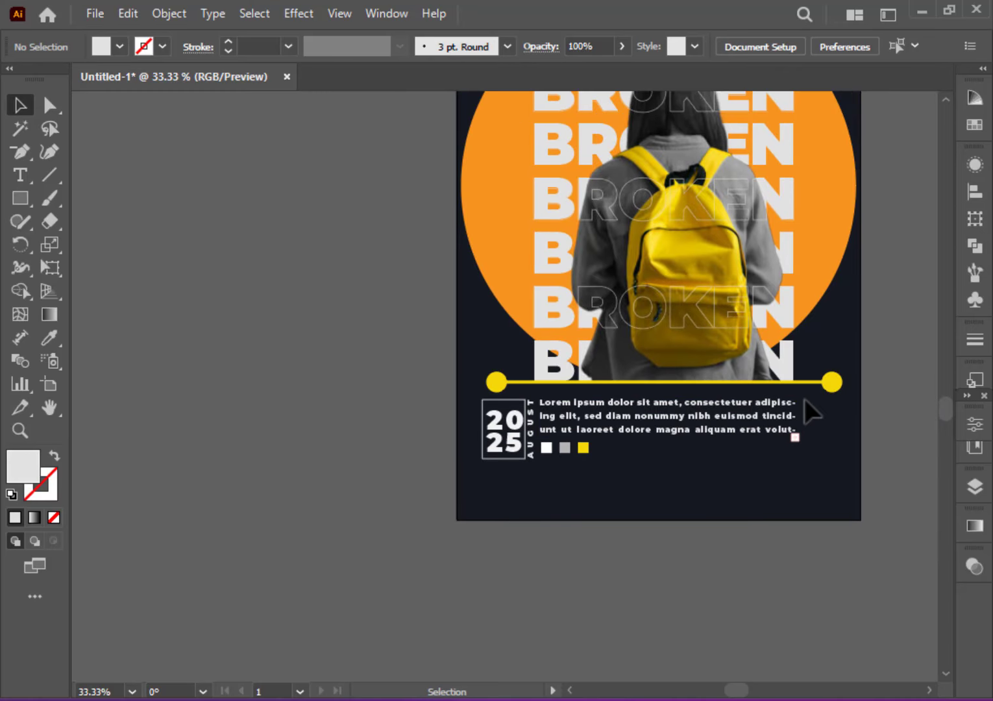
drag(538, 465, 587, 455)
drag(657, 434, 668, 432)
key(ctrl+shift+a)
scroll(717, 584, up, 8)
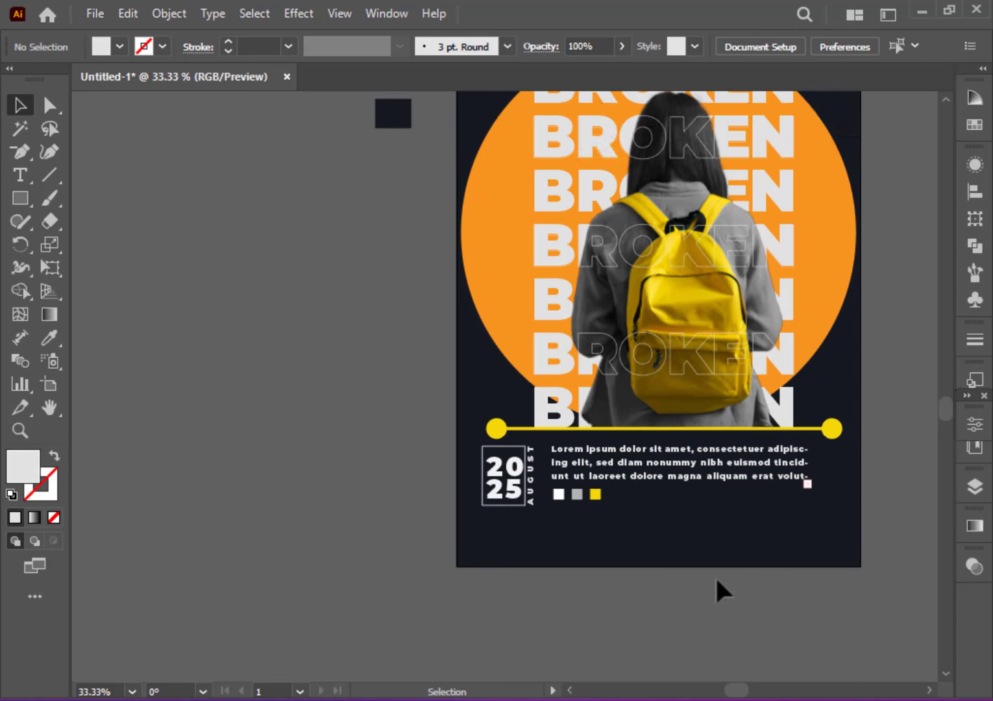
- Make an unfilled copy of the large orange circle with a 3 pt orange outline, stretched downward past the divider line
key(ctrl+minus)
key(ctrl+minus)
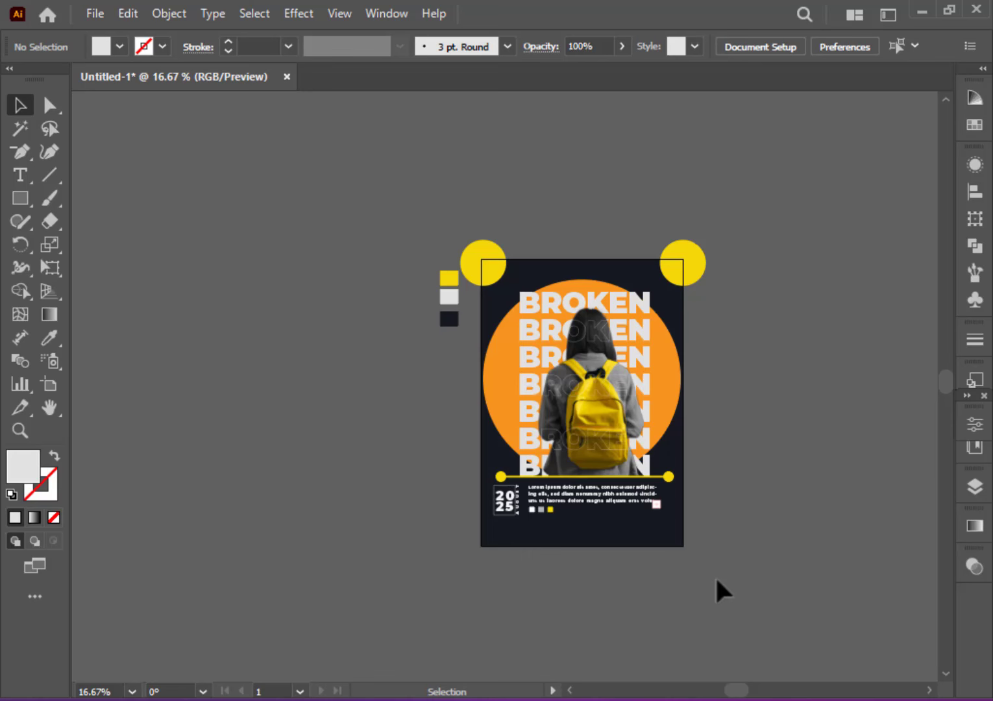
click(669, 388)
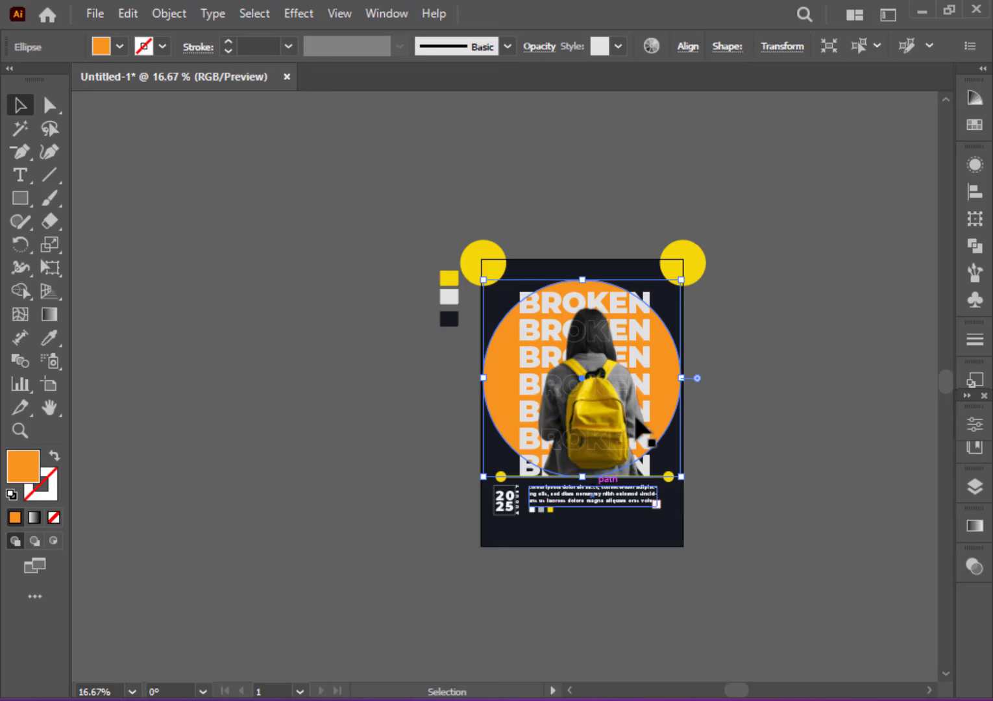
click(55, 456)
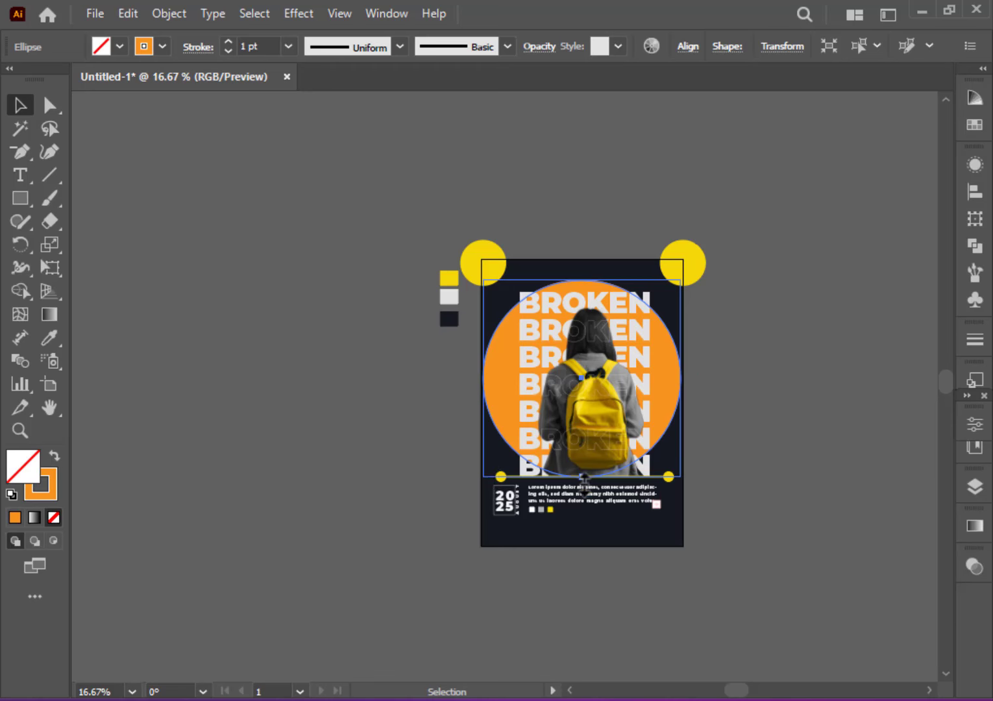
drag(582, 477, 581, 500)
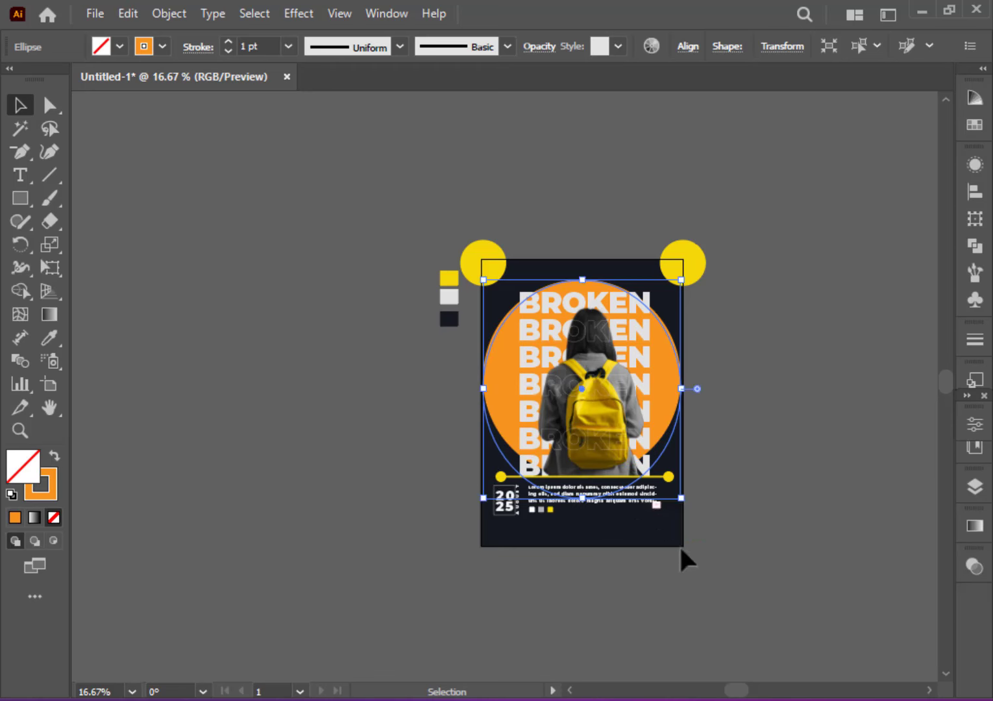
key(ctrl+d)
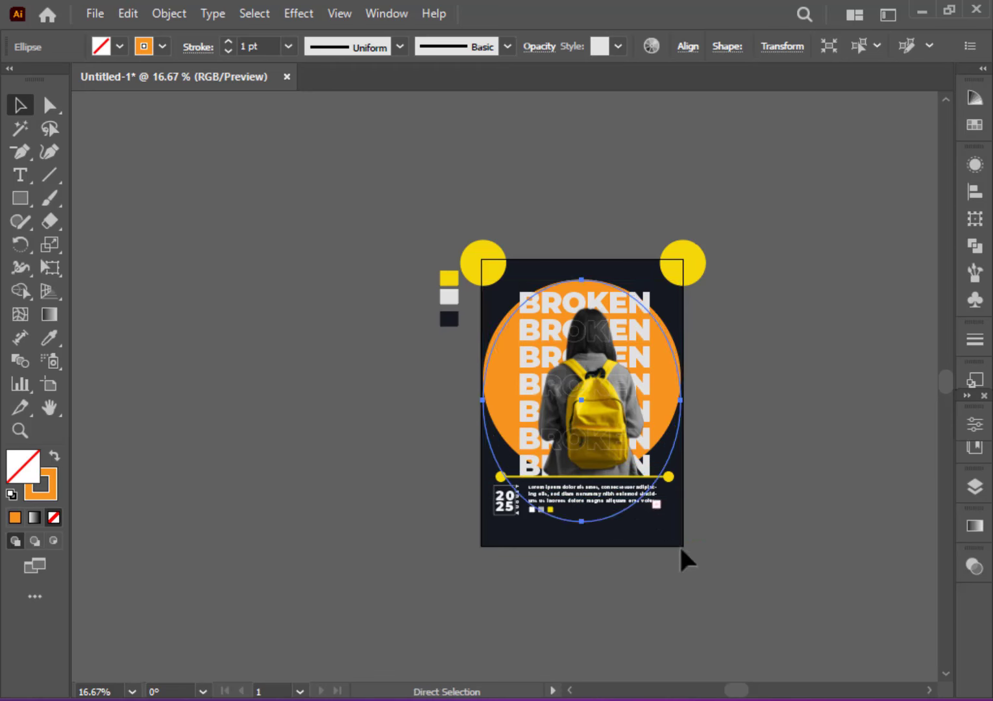
key(ctrl+z)
click(227, 42)
click(227, 41)
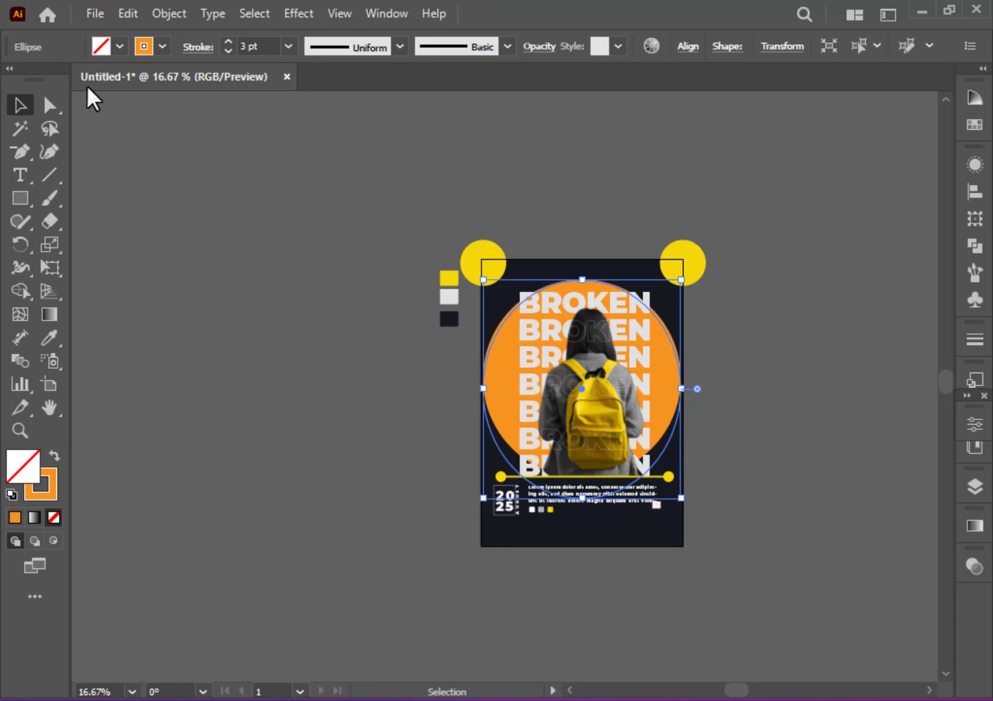
- Add two more copies of the orange outline ellipse, each stretched further down, the last reaching the poster's lower edge
click(240, 300)
click(630, 477)
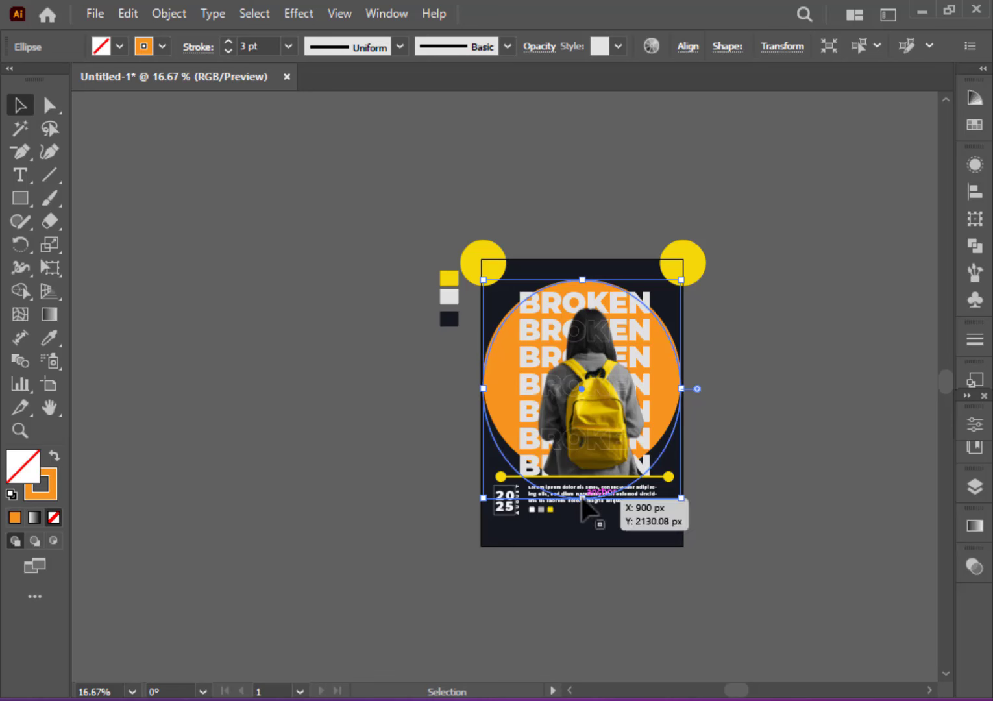
drag(582, 498, 583, 523)
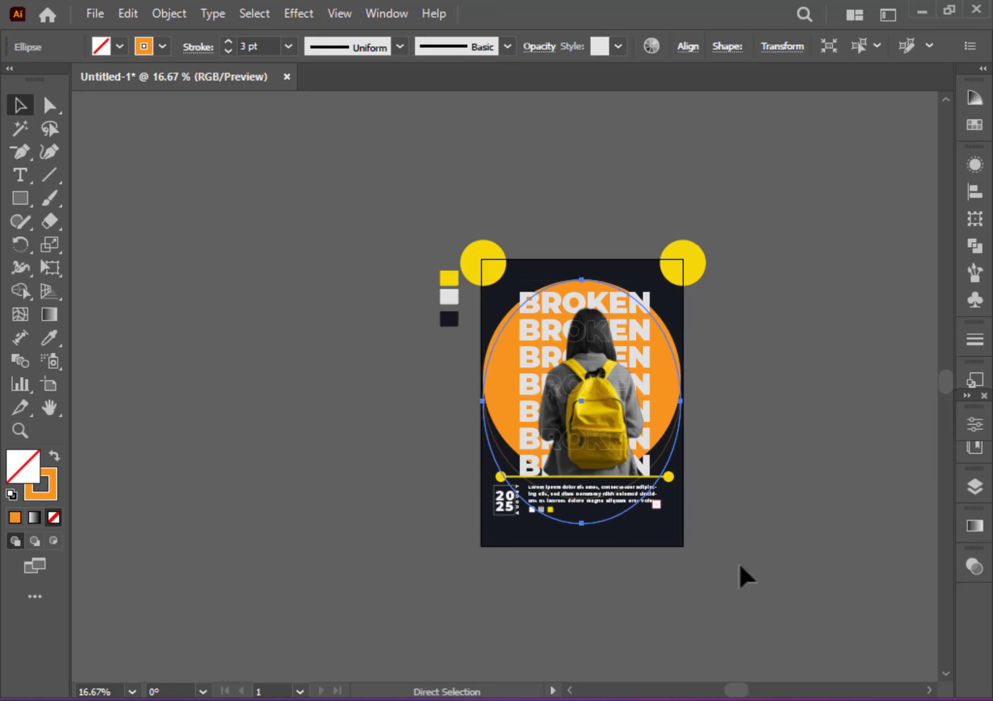
drag(582, 523, 584, 545)
click(832, 555)
scroll(833, 555, up, 2)
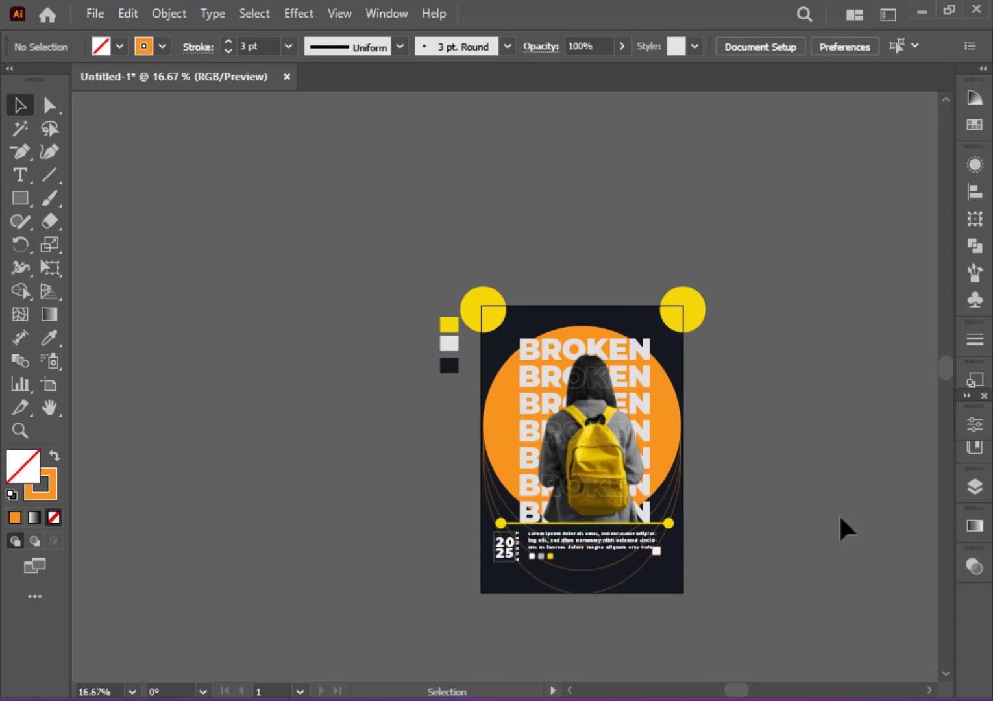
- Make another unfilled copy of the large orange circle, stretched upward toward the poster's upper edge, with a 3 pt orange outline
click(669, 462)
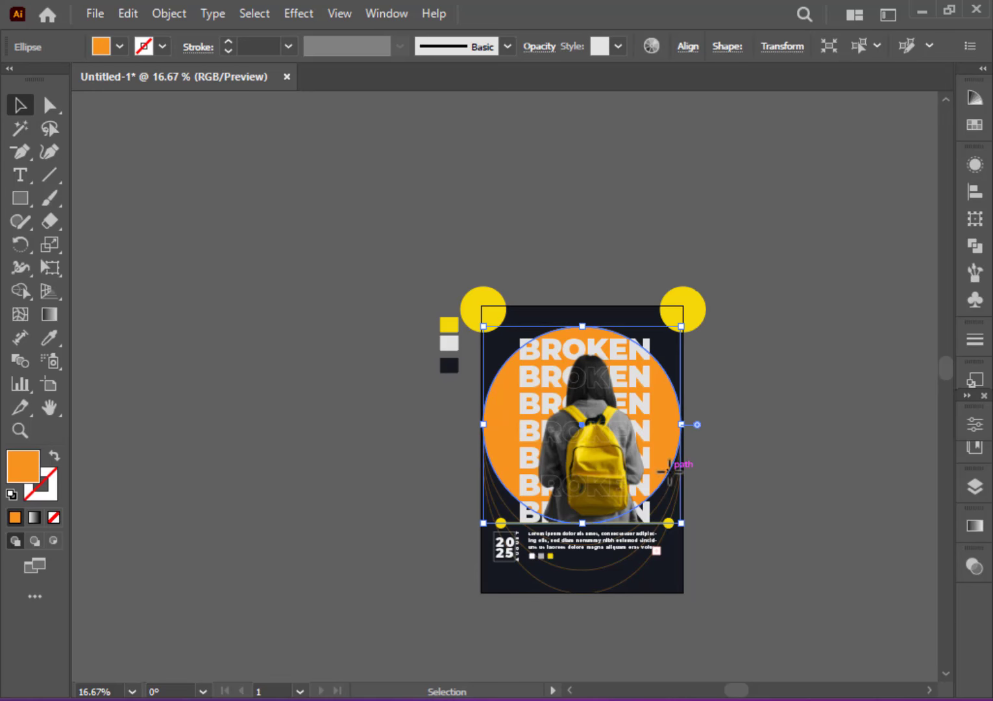
key(a)
drag(581, 326, 581, 313)
key(ctrl+z)
key(v)
click(56, 458)
drag(582, 325, 584, 309)
click(228, 42)
click(228, 41)
click(895, 552)
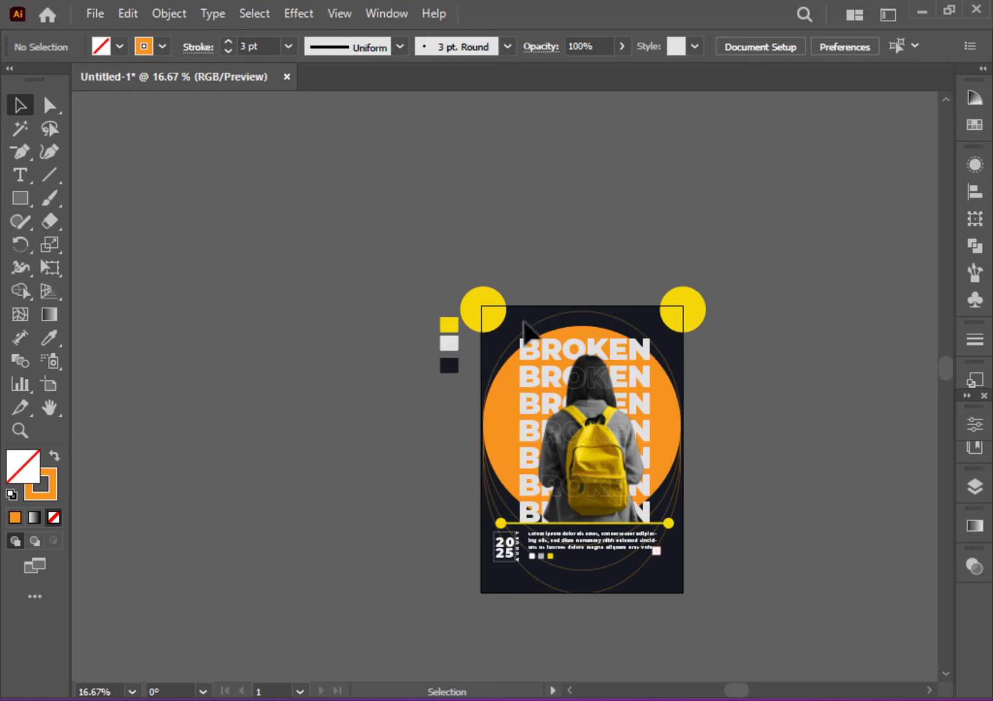
scroll(896, 552, down, 1)
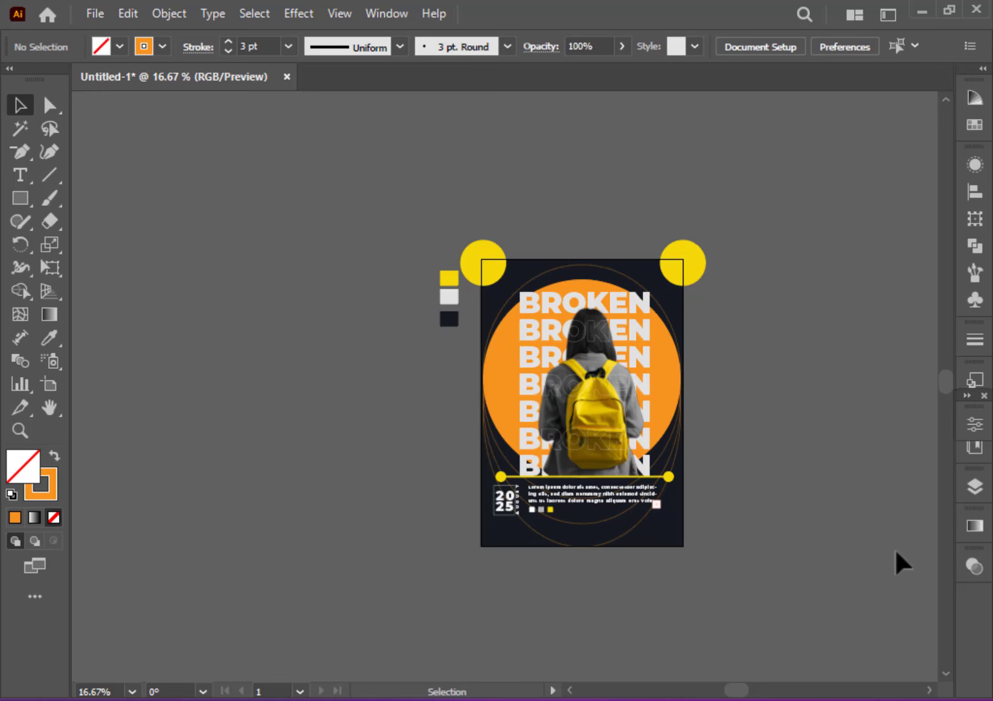
scroll(895, 552, up, 1)
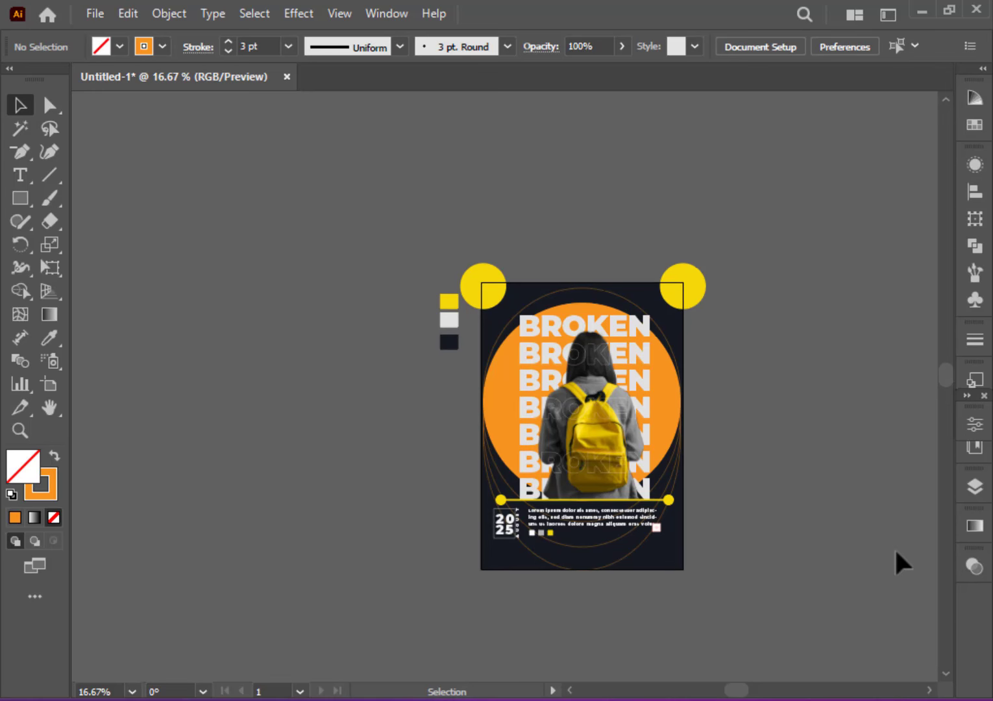
- Reduce the stroke of the yellow divider line to 7 pt
key(ctrl+plus)
key(ctrl+plus)
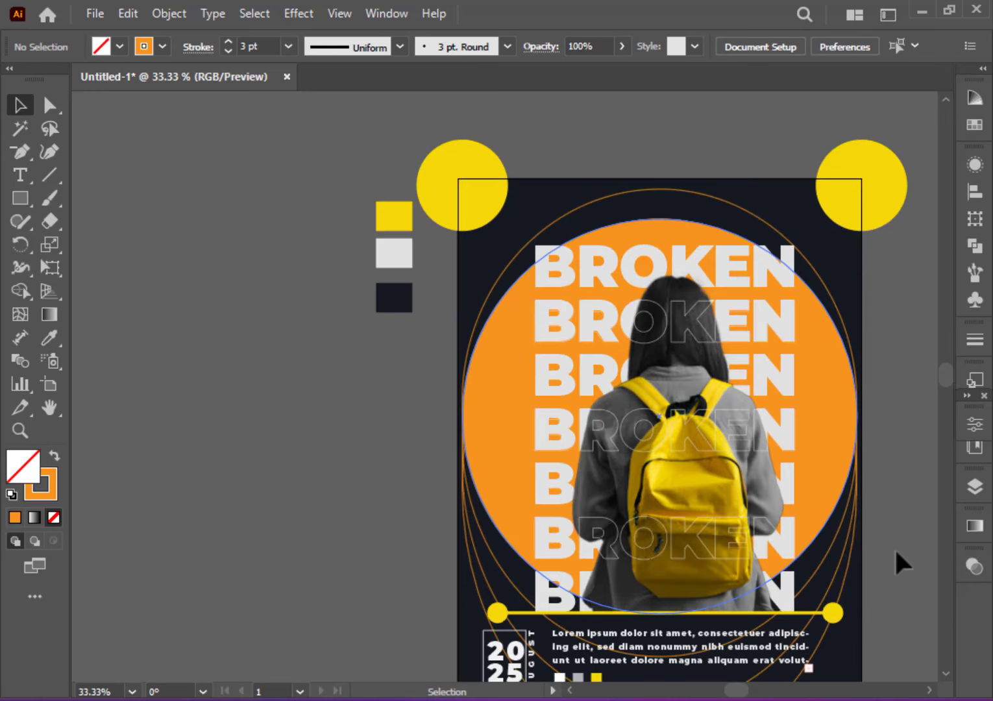
scroll(894, 547, down, 4)
click(833, 521)
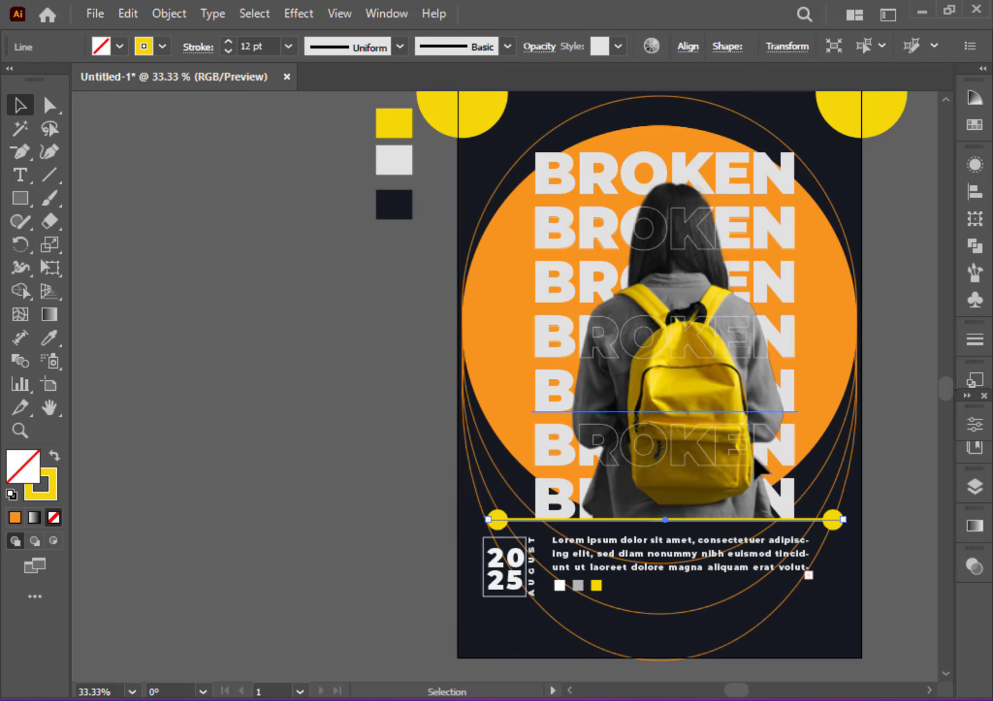
click(228, 51)
click(228, 51)
click(228, 51)
click(229, 51)
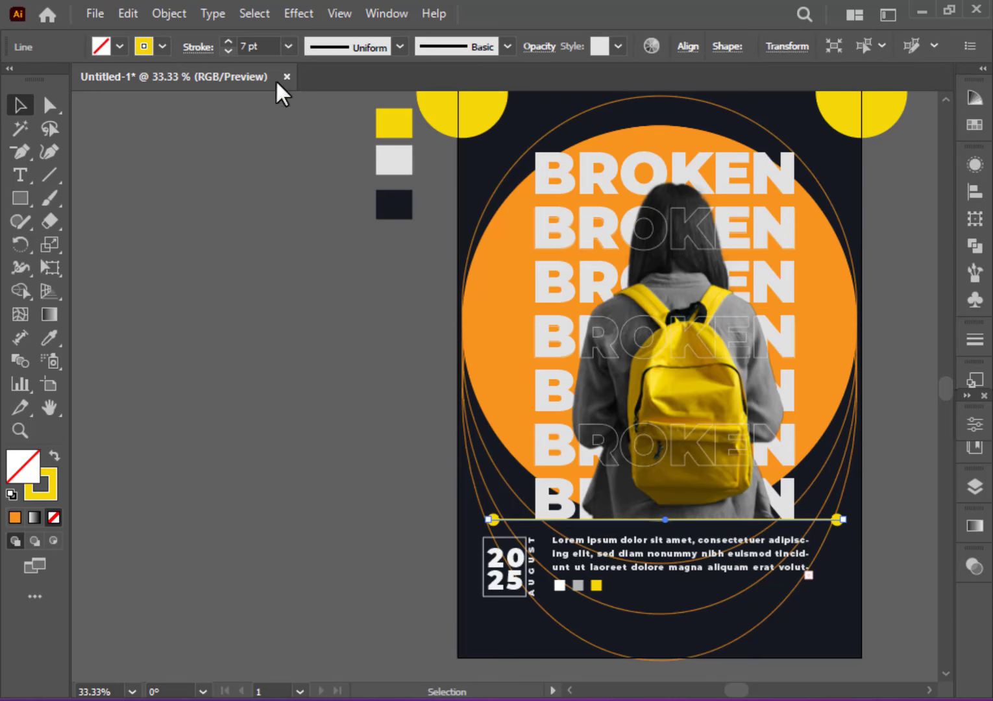
click(908, 505)
- Draw a small rectangle below the body text near the poster's lower-right corner, with a yellow fill and no stroke
scroll(909, 505, down, 3)
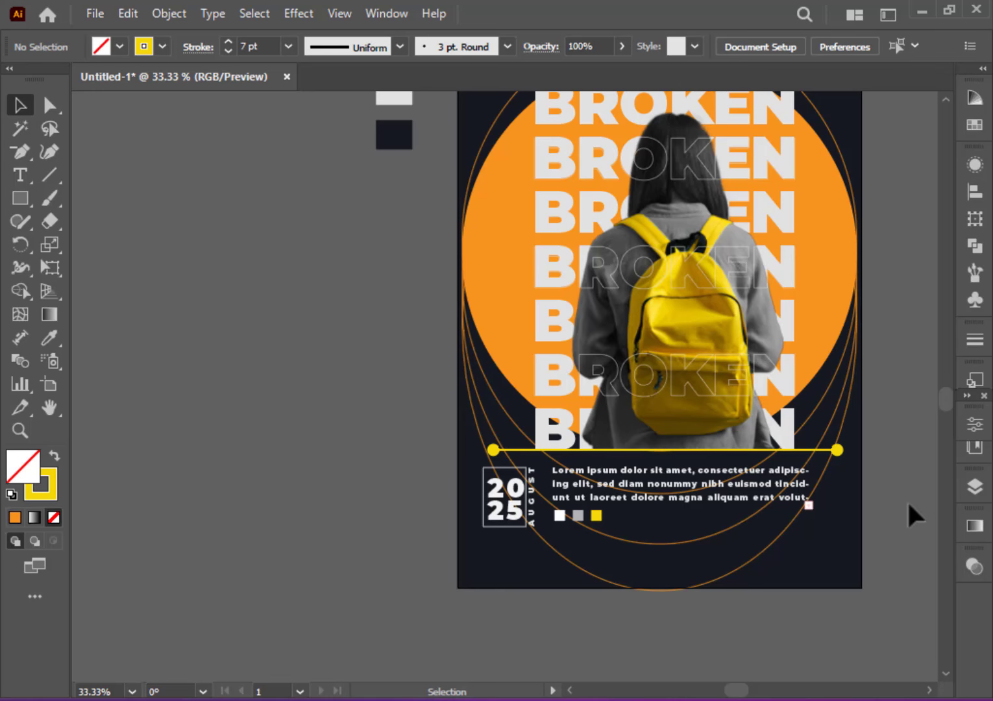
scroll(906, 500, down, 2)
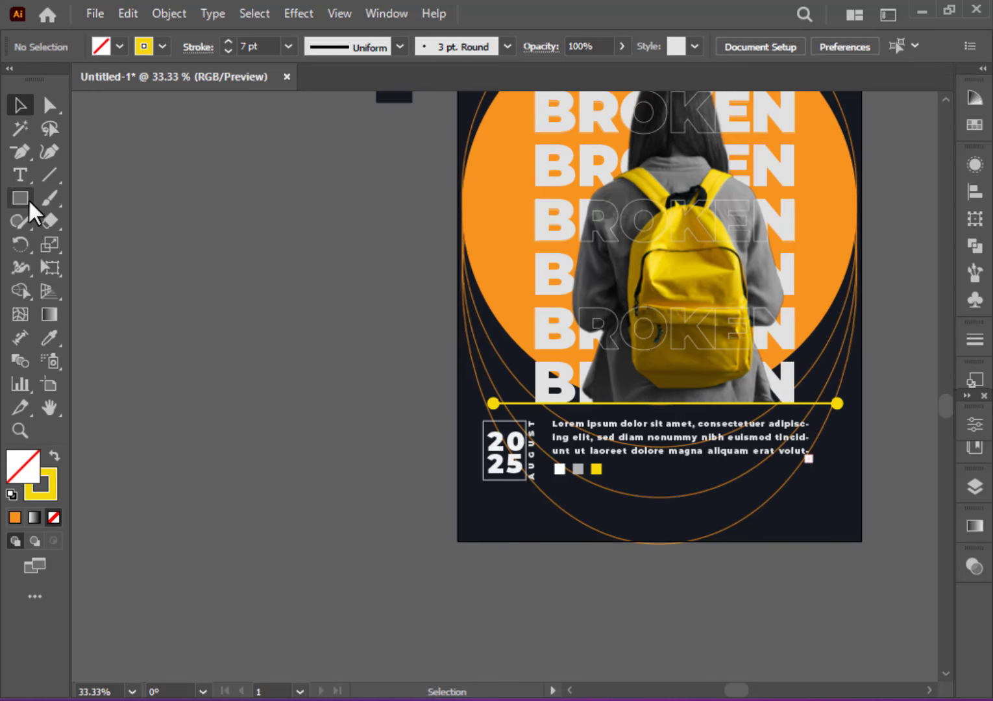
drag(31, 209, 82, 200)
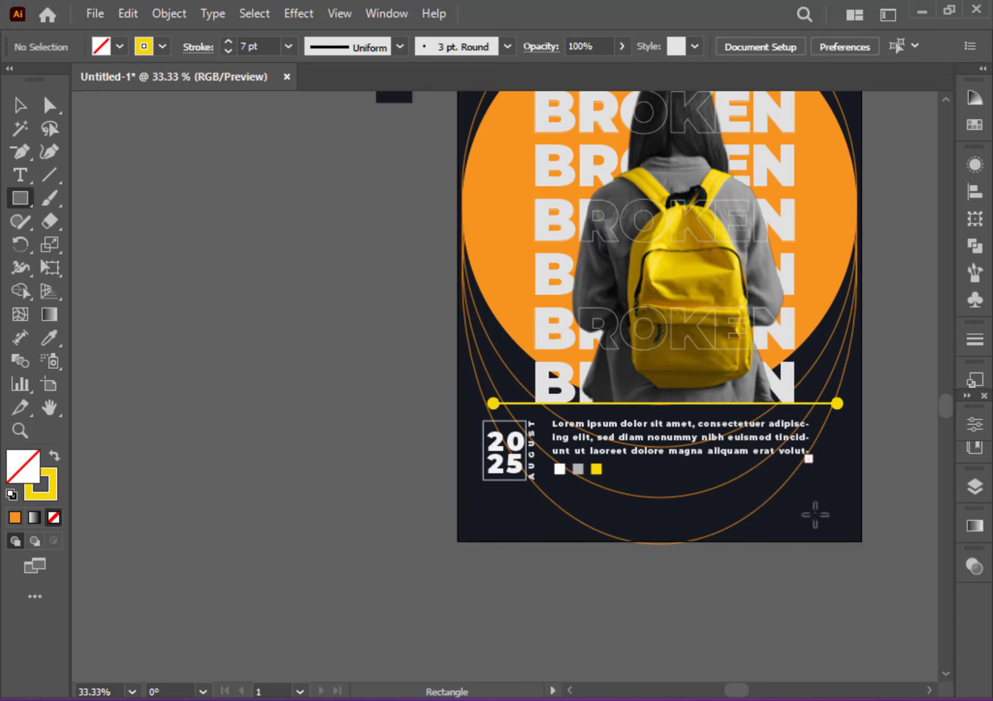
mouse_move(797, 461)
mouse_down()
mouse_move(834, 497)
mouse_move(820, 507)
mouse_move(820, 499)
mouse_up()
click(56, 455)
click(21, 104)
key(m)
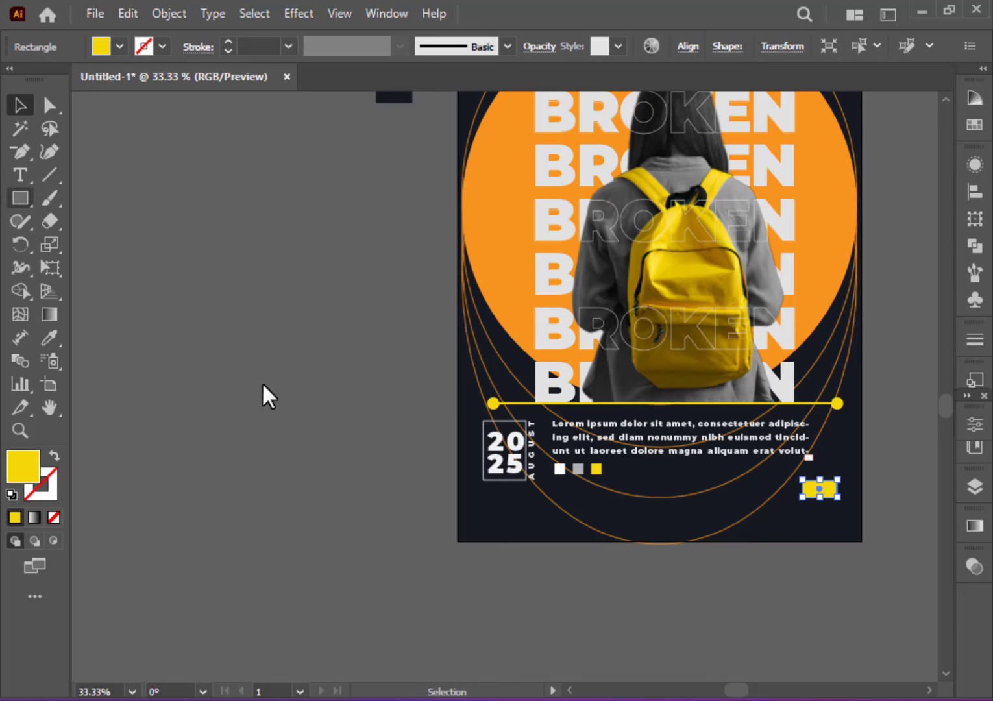
- Recolour the small rectangle with the large circle's orange and place a copy of it beneath the 2025 frame, aligned to its left edge
click(50, 338)
click(501, 238)
click(20, 104)
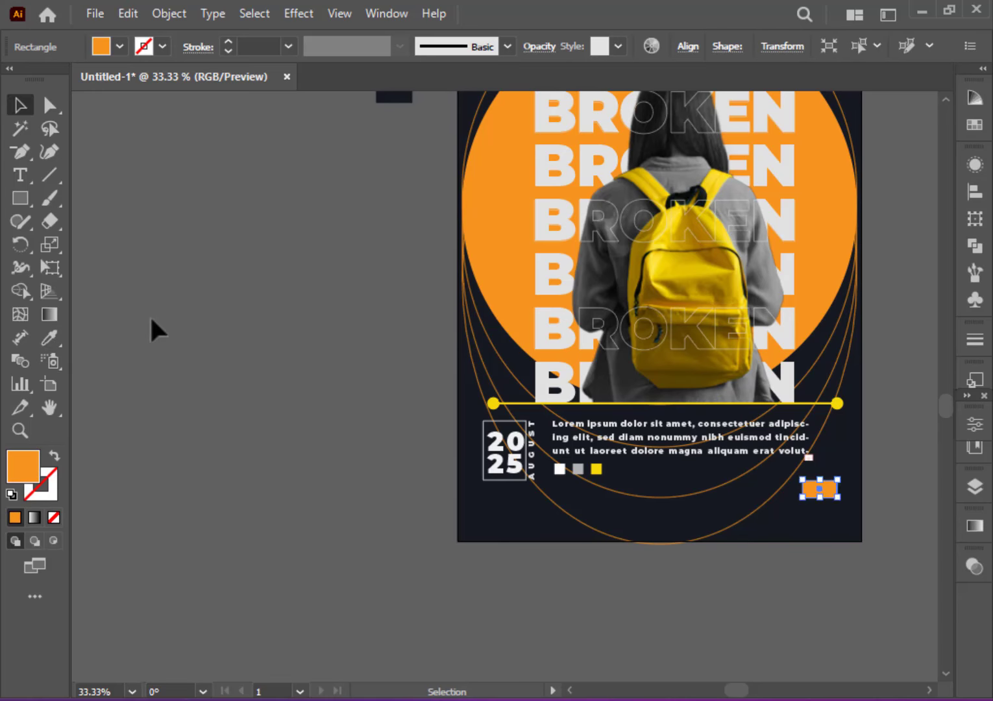
click(156, 330)
drag(826, 492, 510, 518)
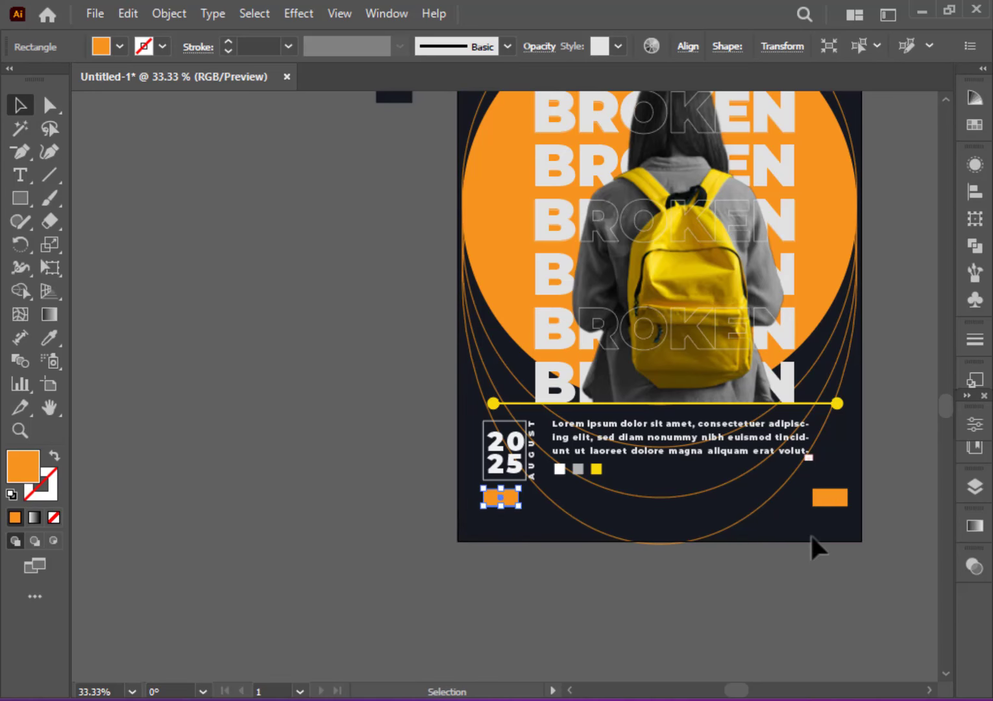
click(770, 572)
- Draw a short vertical line above the first BROKEN line's B and give it a near-white 2 pt stroke
scroll(770, 572, up, 8)
scroll(254, 281, down, 1)
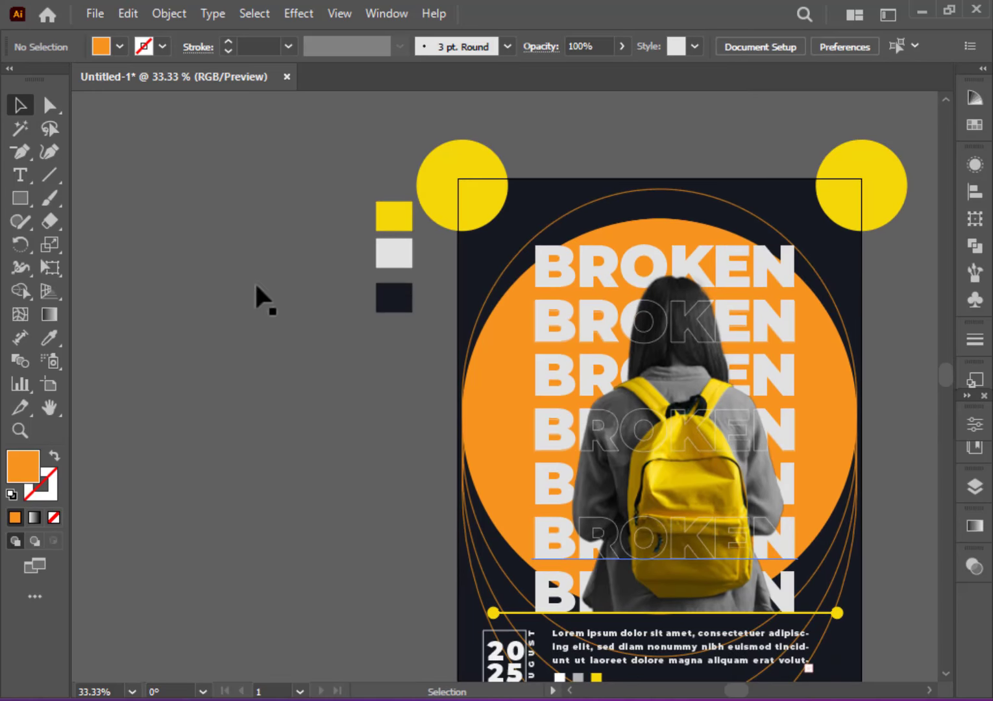
click(54, 171)
drag(529, 195, 529, 229)
click(157, 47)
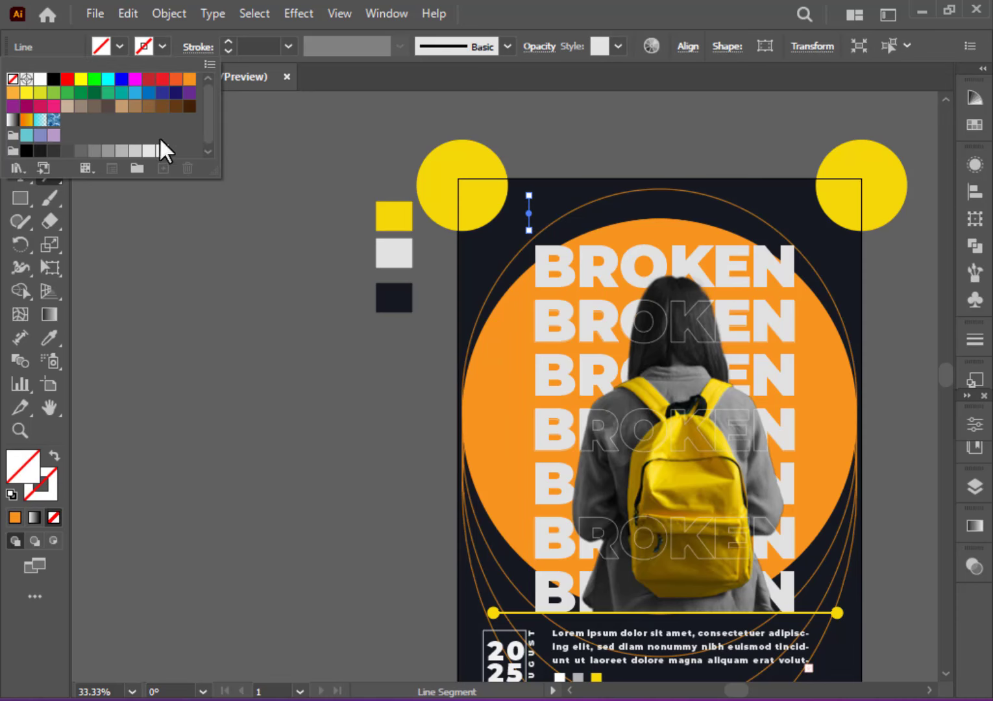
click(163, 149)
click(228, 41)
click(225, 41)
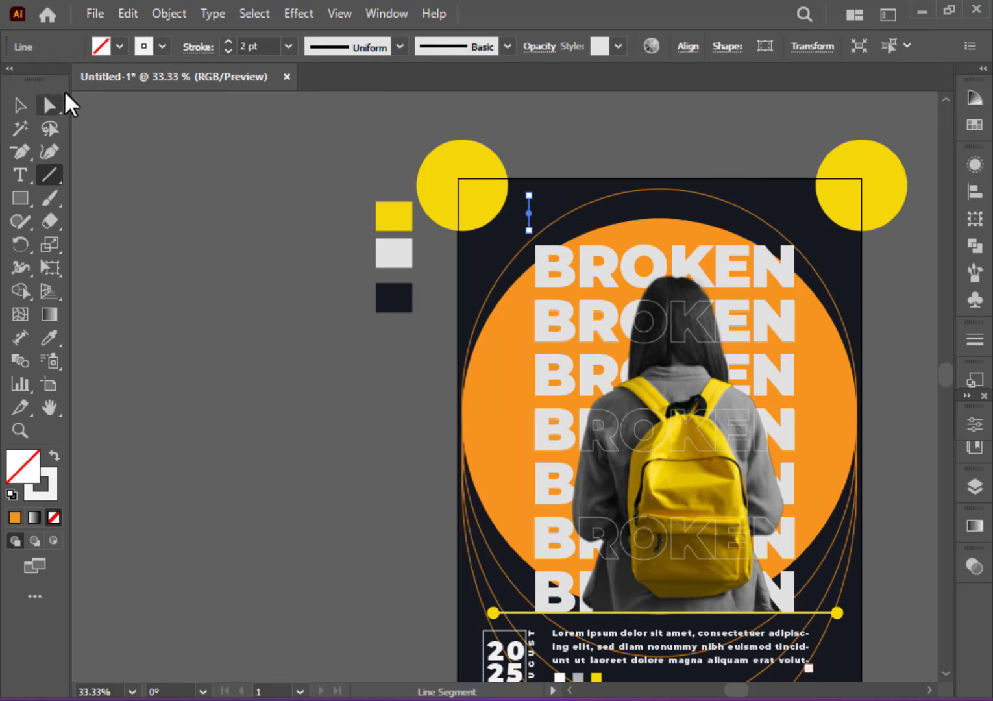
key(v)
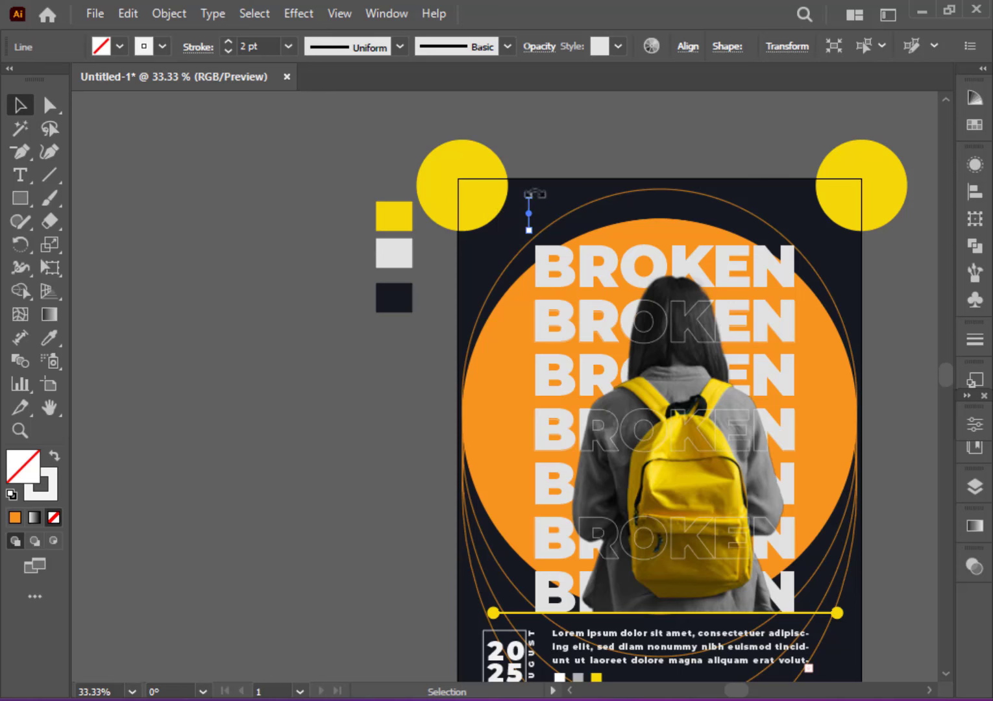
- Turn the line into a plus sign with a rotated copy and duplicate it beside the upper-right yellow circle, leaving a small gap
drag(534, 193, 812, 215)
drag(835, 268, 835, 268)
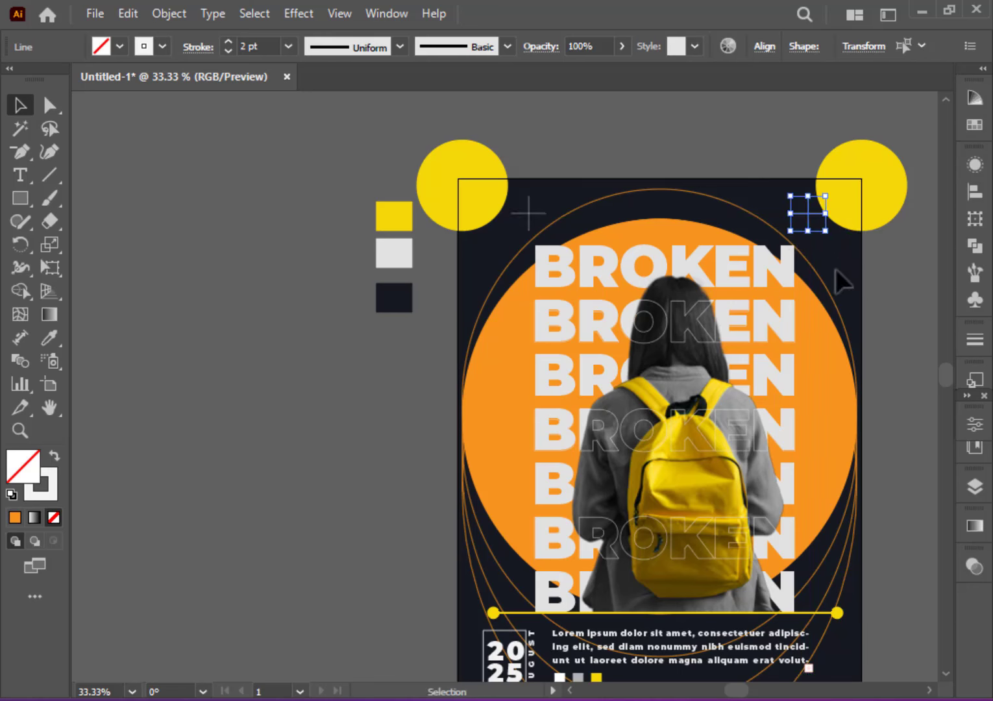
click(899, 285)
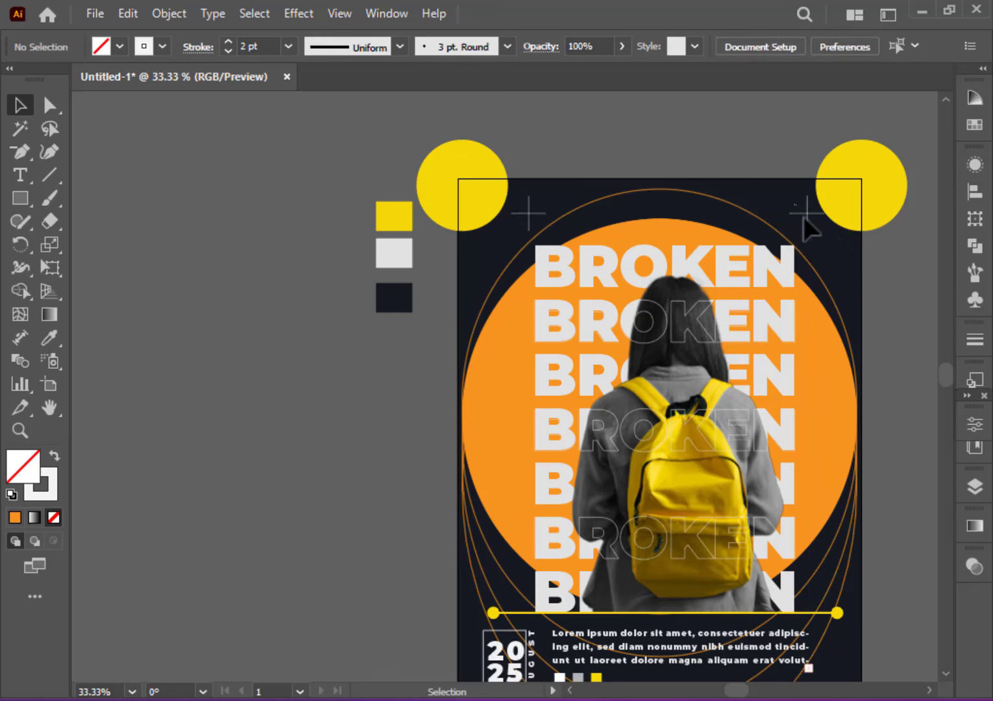
click(805, 216)
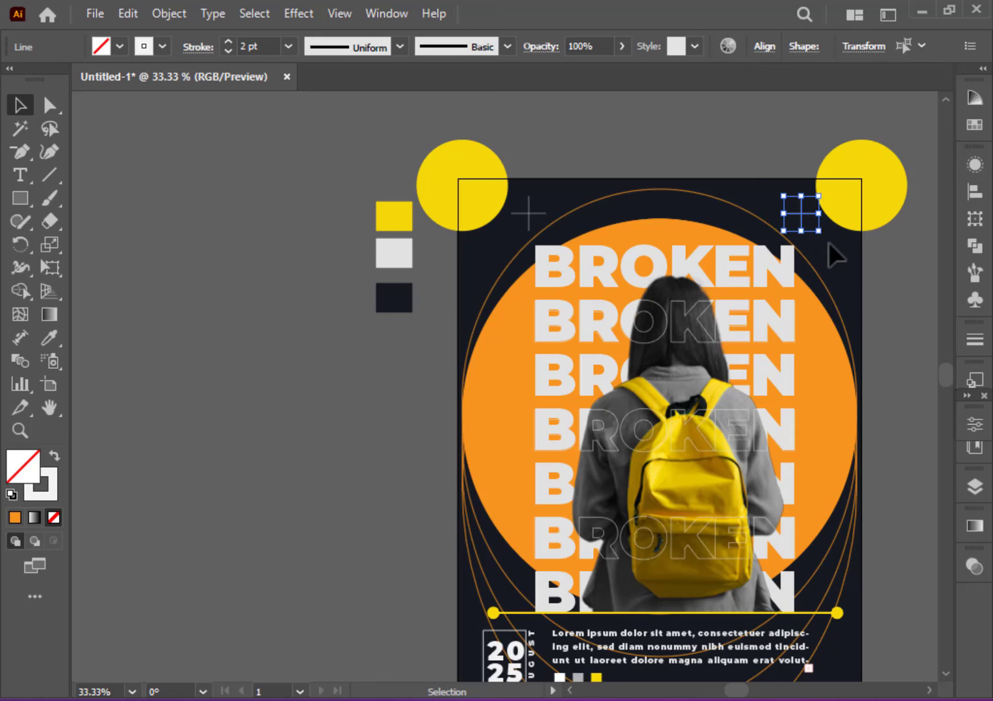
click(879, 295)
- Recolour the circle at the poster's upper-right corner with the orange sampled from the large circle
scroll(879, 295, down, 3)
scroll(879, 312, down, 2)
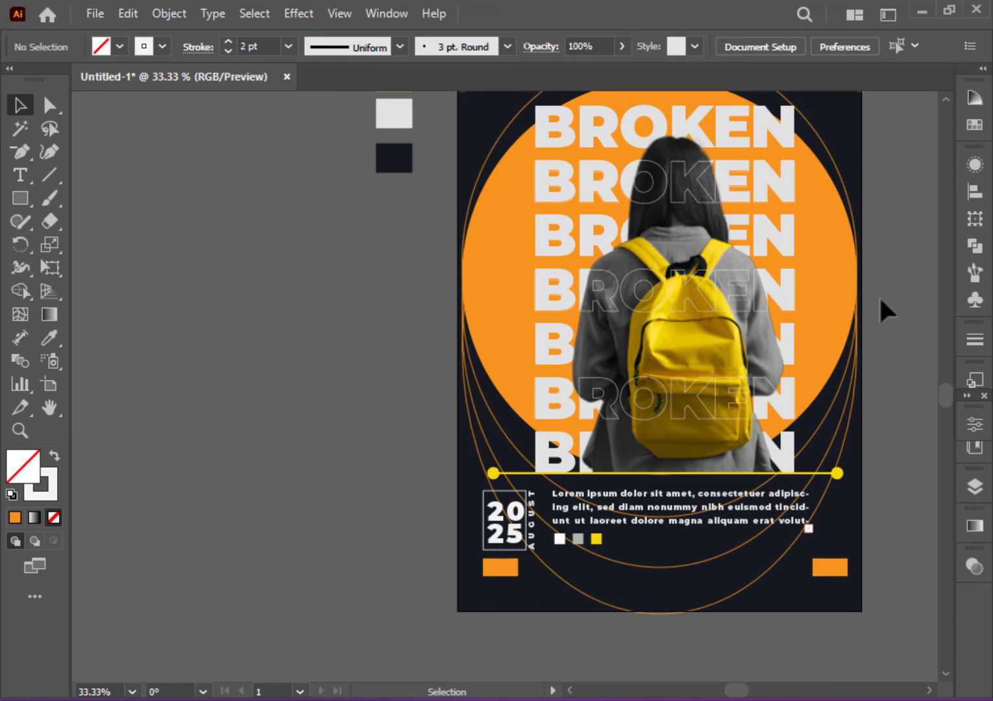
scroll(879, 299, down, 2)
key(ctrl+minus)
key(ctrl+minus)
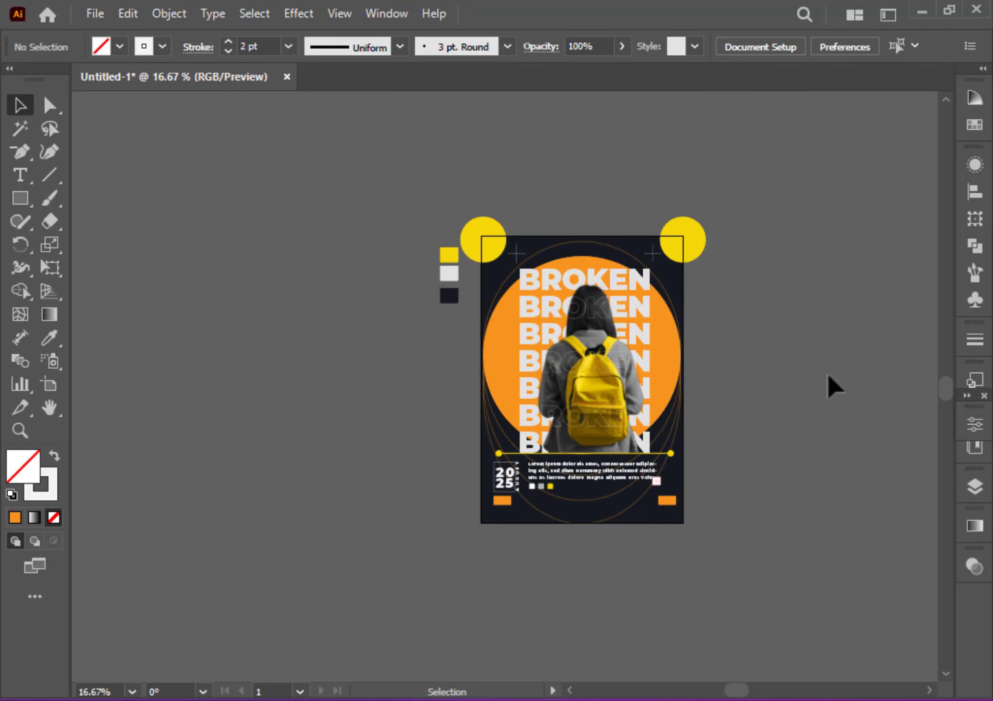
click(683, 237)
click(49, 337)
click(490, 382)
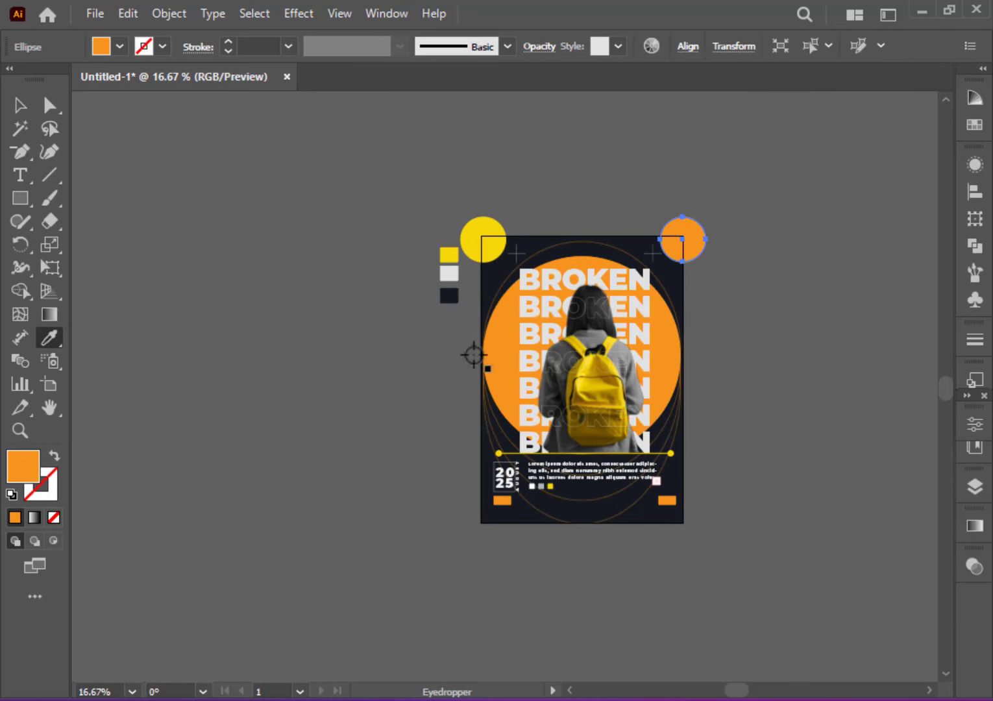
click(25, 109)
click(151, 315)
click(685, 235)
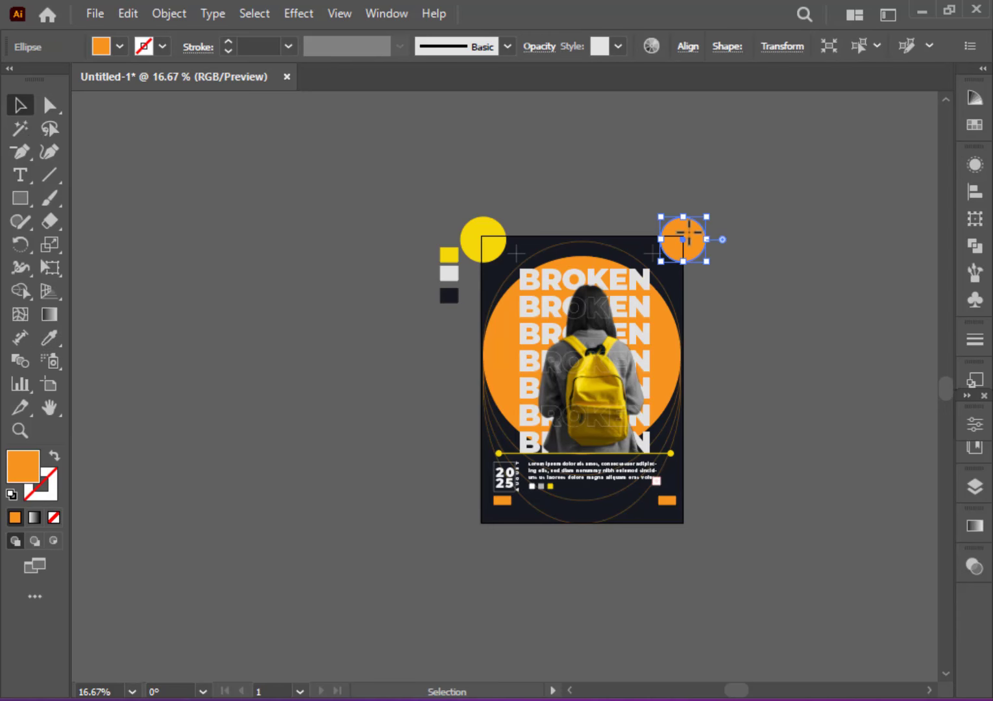
- Turn the copy of the poster's upper-right orange circle into an unfilled outline, enlarge it slightly toward the poster and set its stroke to 2 pt
click(57, 454)
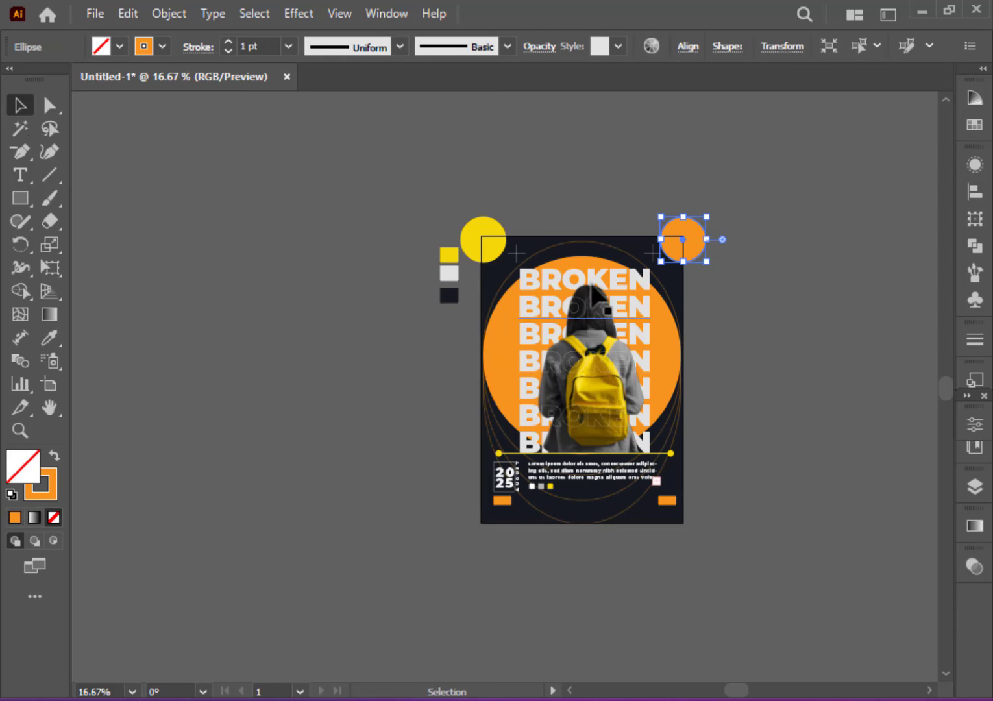
click(660, 265)
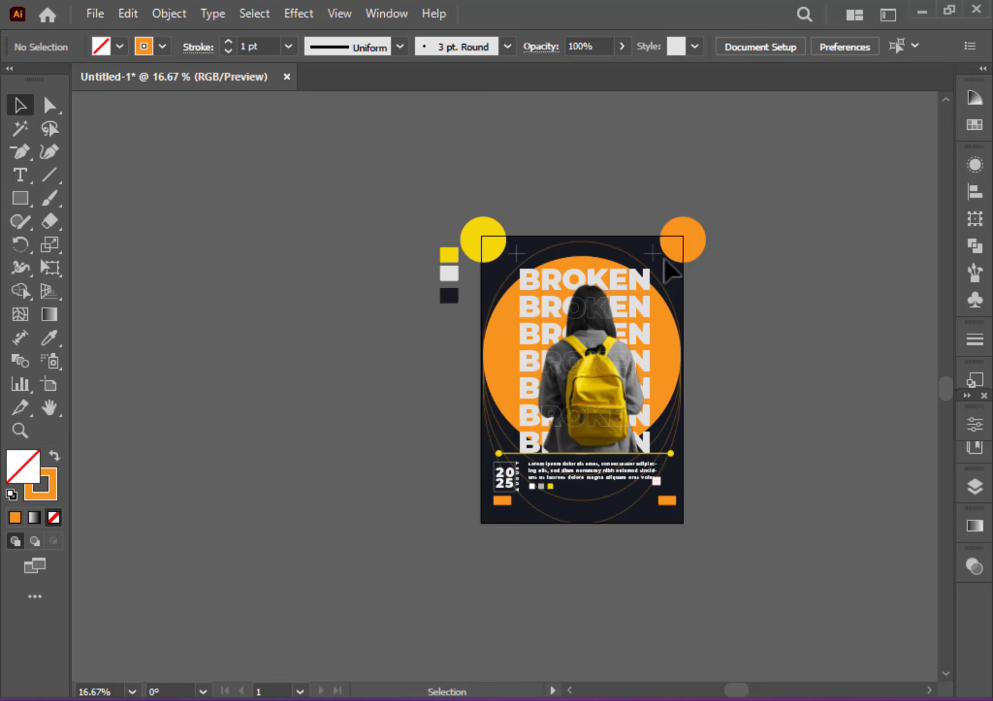
click(668, 256)
drag(661, 261, 658, 273)
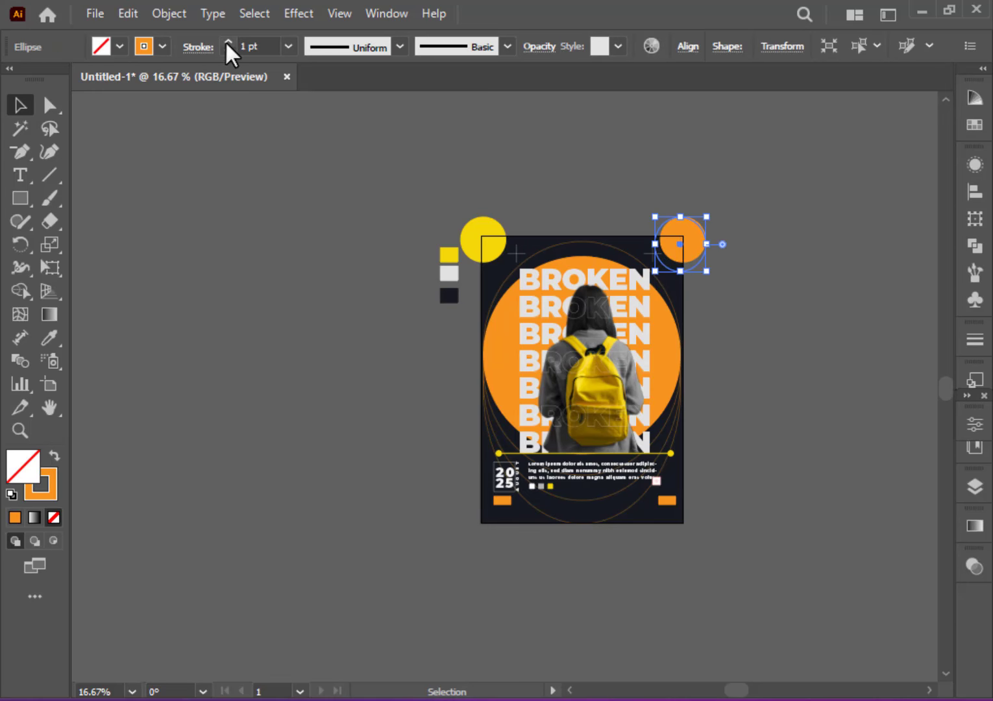
click(247, 407)
key(ctrl+equal)
key(ctrl+equal)
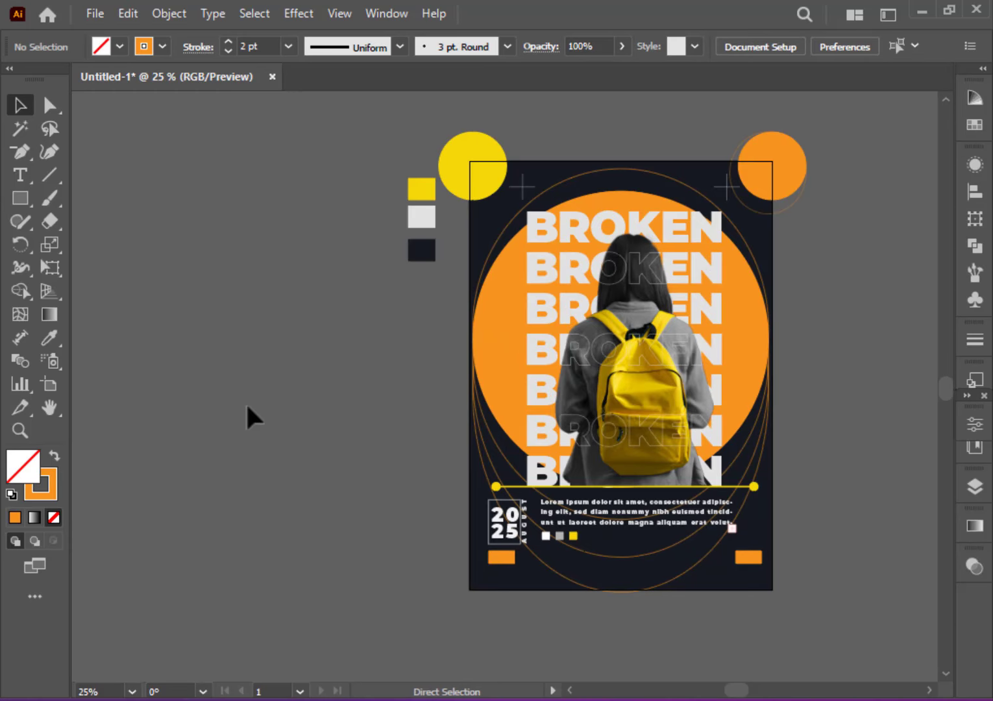
- Make the yellow corner circle's copy an unfilled yellow outline, enlarge it slightly toward the poster and give it a 3 pt stroke
drag(434, 273, 506, 432)
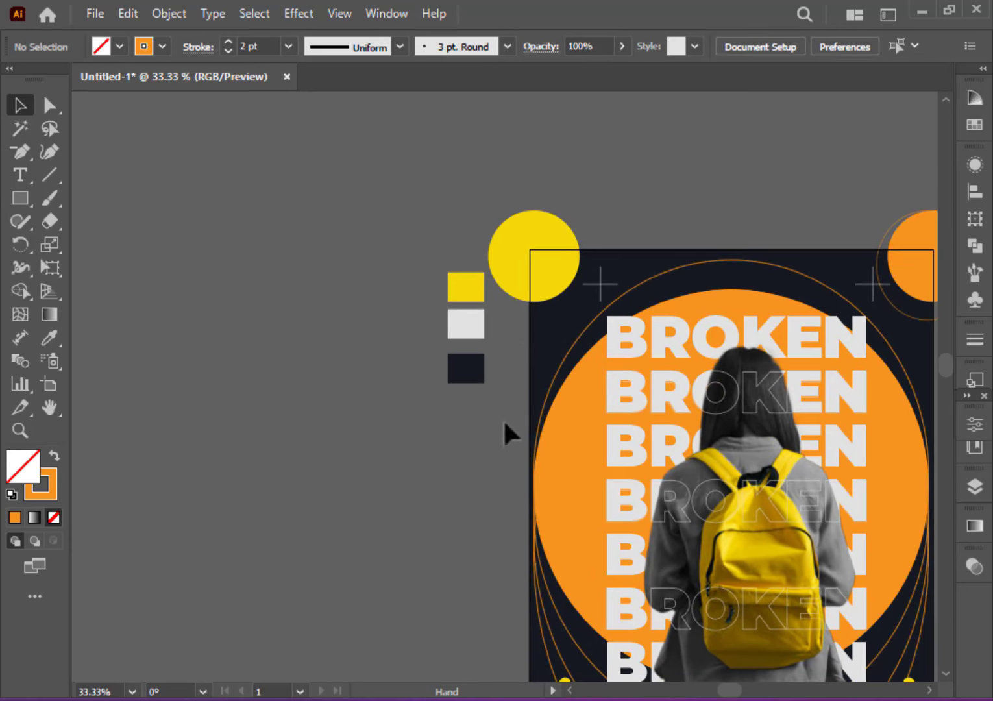
click(547, 283)
click(55, 457)
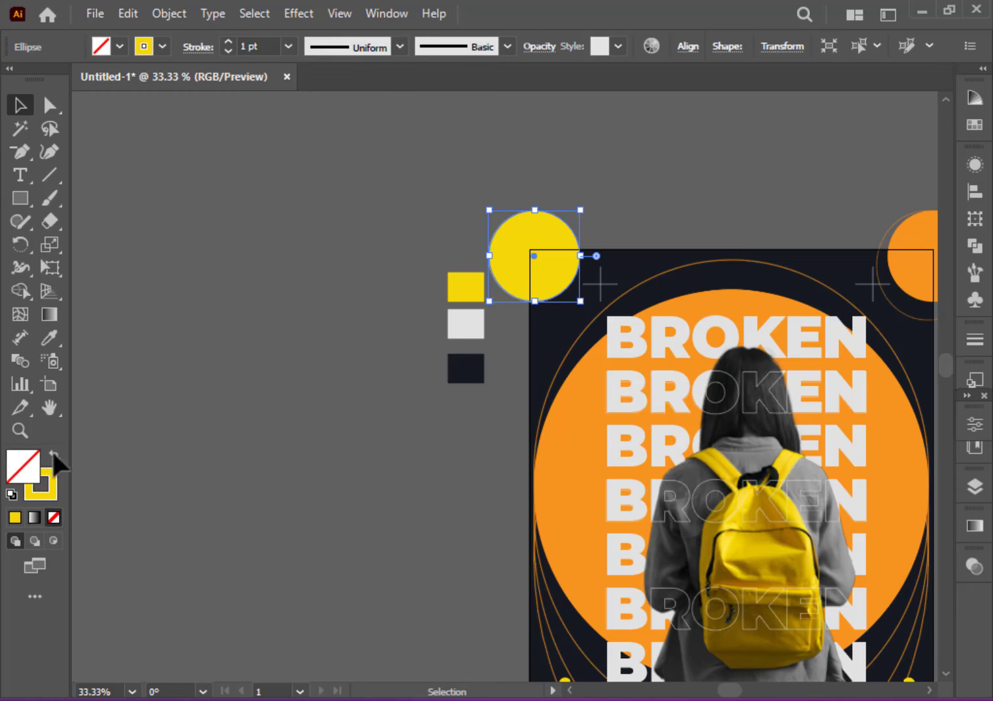
drag(580, 301, 594, 314)
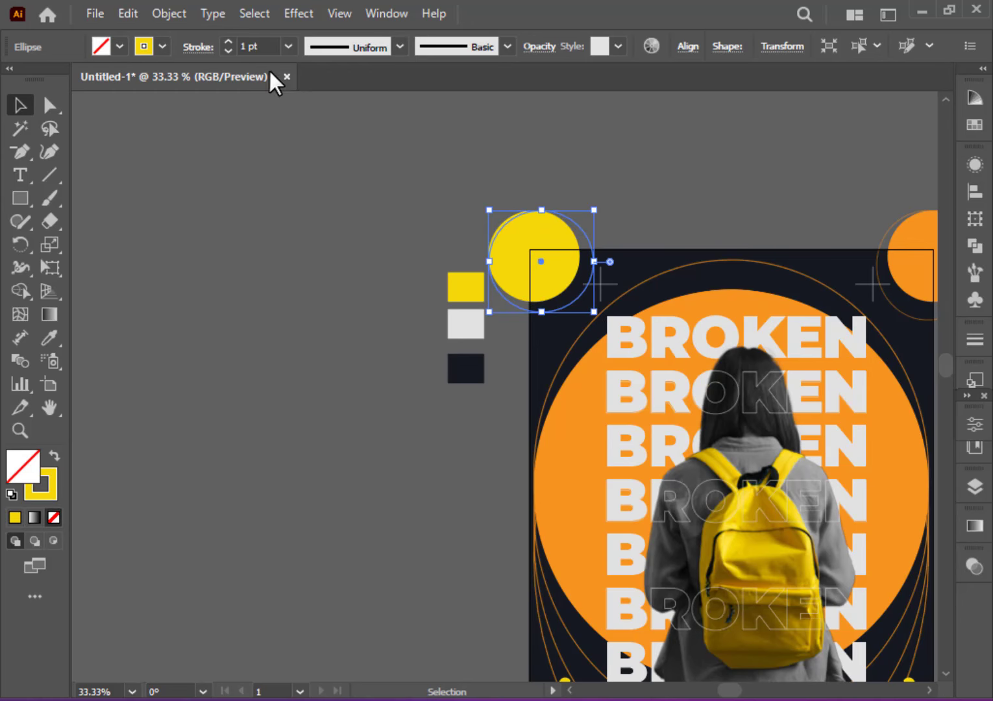
click(227, 41)
click(228, 40)
click(189, 291)
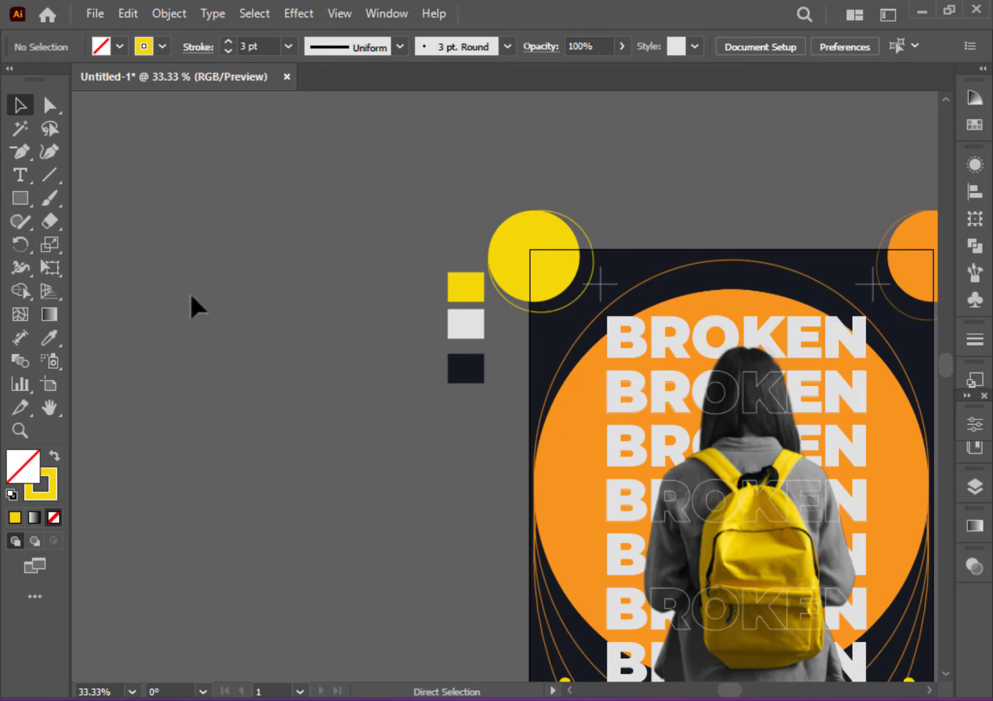
- Draw a thin vertical bar against the poster's left edge beside the large circle, filled with yellow and without a stroke
key(ctrl+minus)
key(ctrl+minus)
key(ctrl+plus)
key(ctrl+plus)
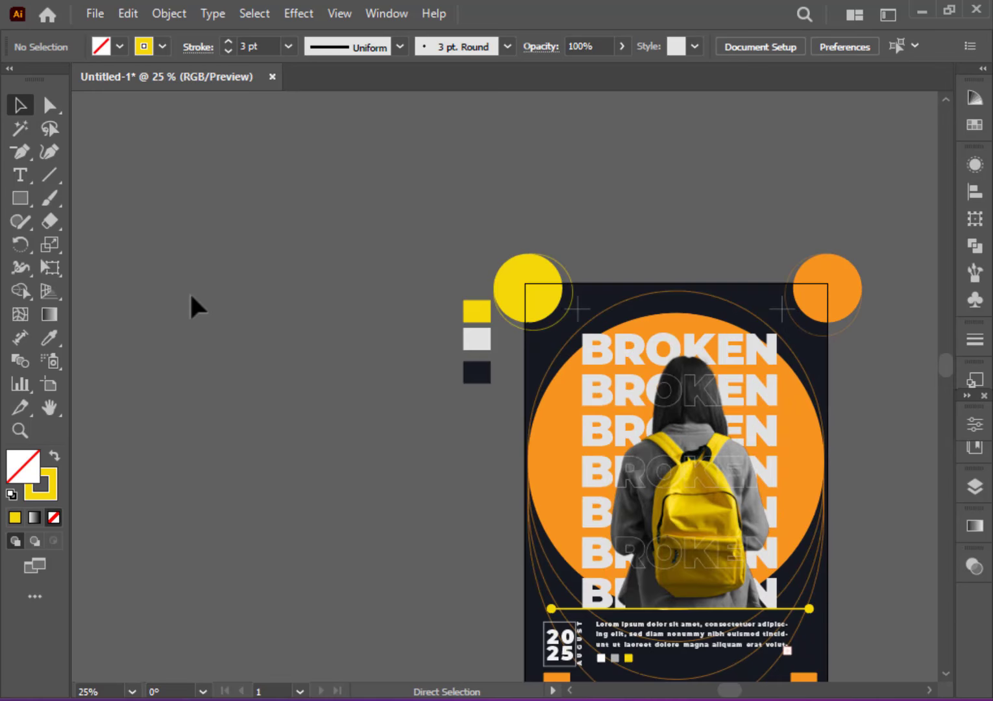
scroll(177, 284, down, 1)
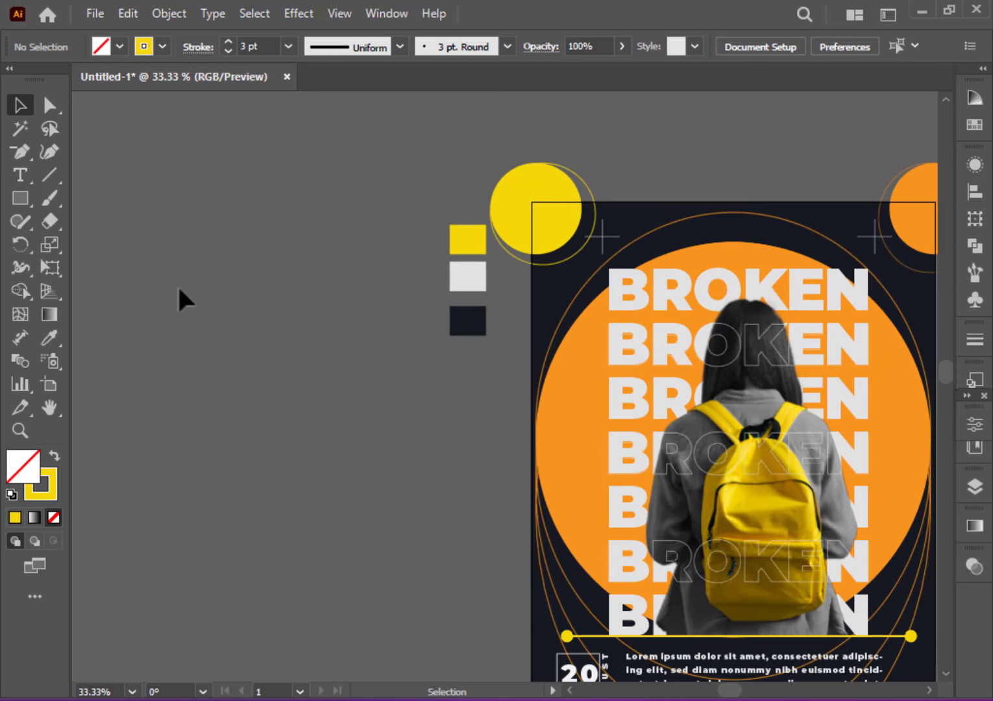
drag(18, 195, 80, 201)
drag(531, 395, 539, 527)
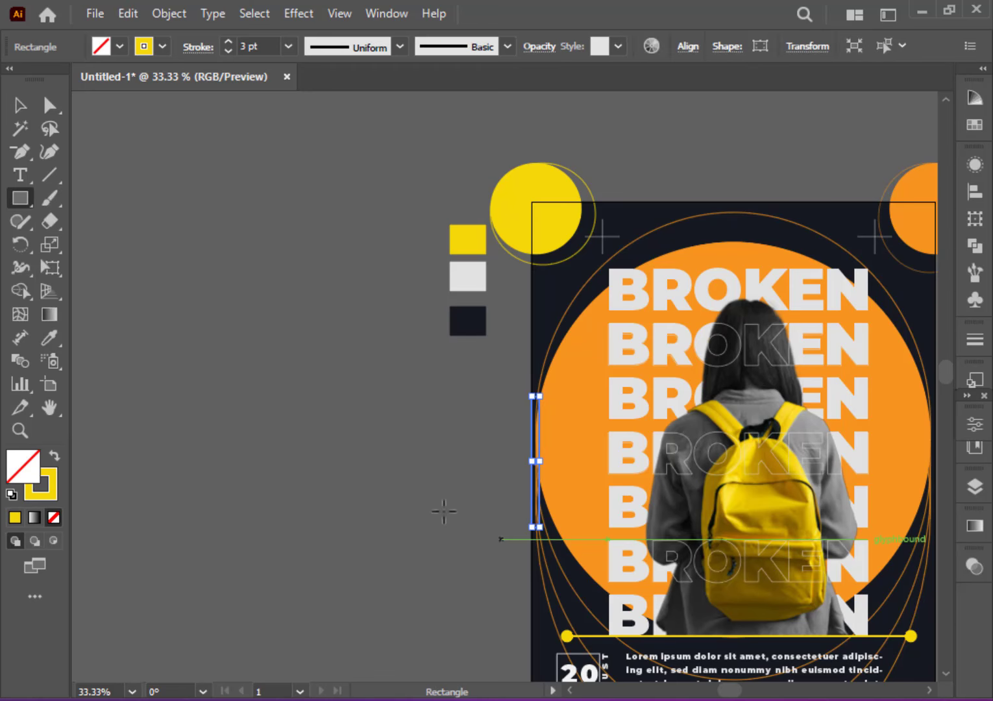
click(54, 456)
key(v)
click(206, 339)
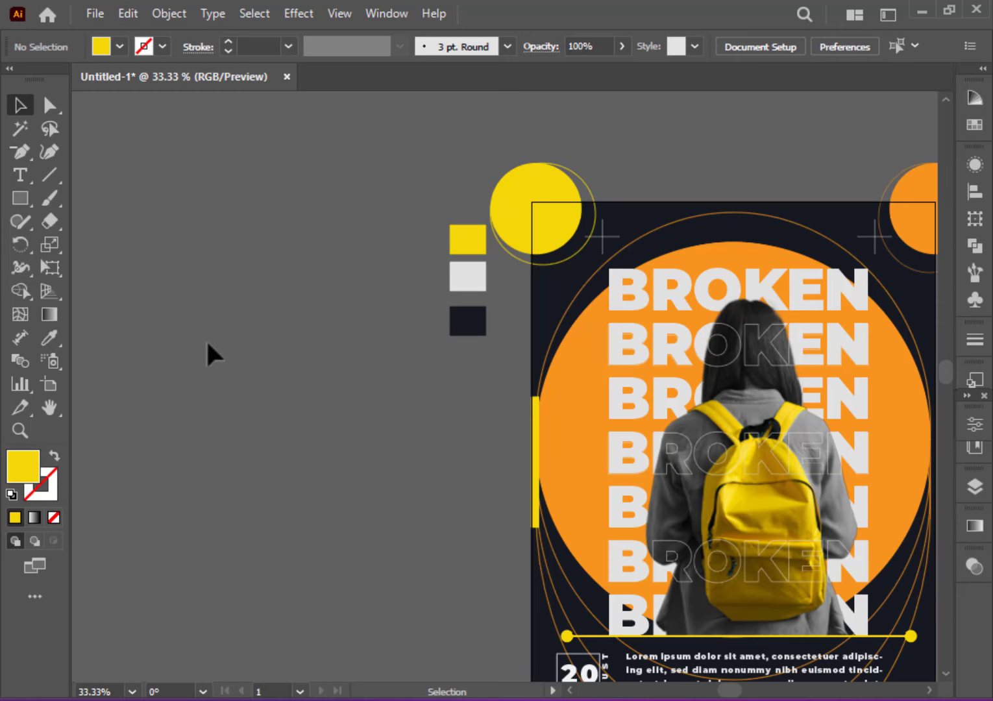
- Duplicate the yellow bar onto the poster's right edge at the same height and recolour the copy with the light grey swatch
drag(403, 430, 133, 376)
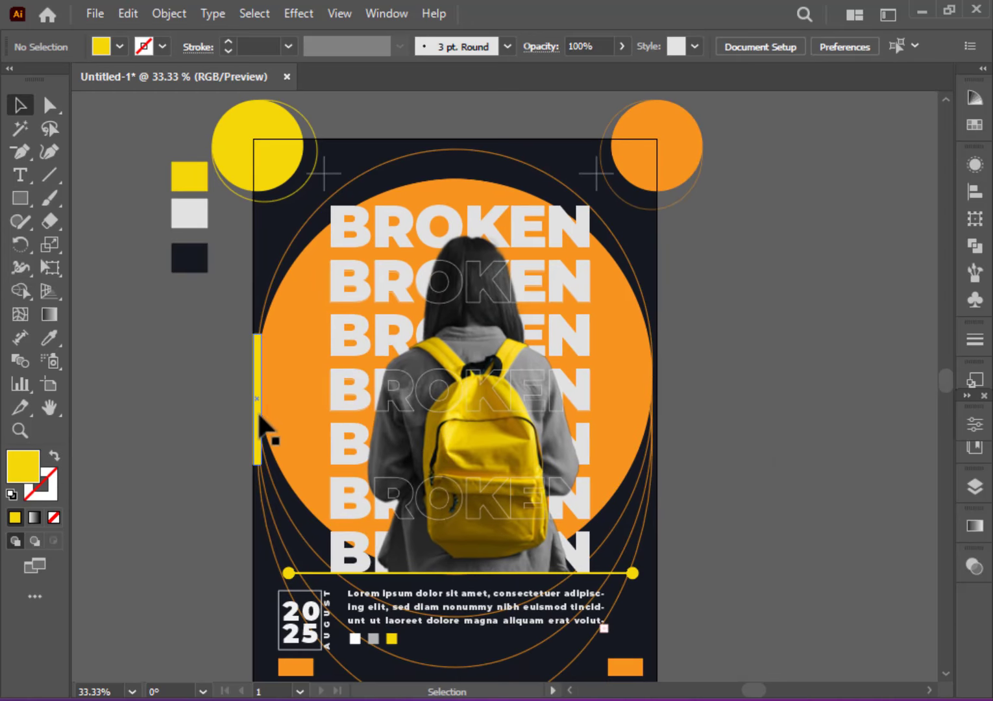
drag(260, 415, 655, 404)
key(Left)
key(Left)
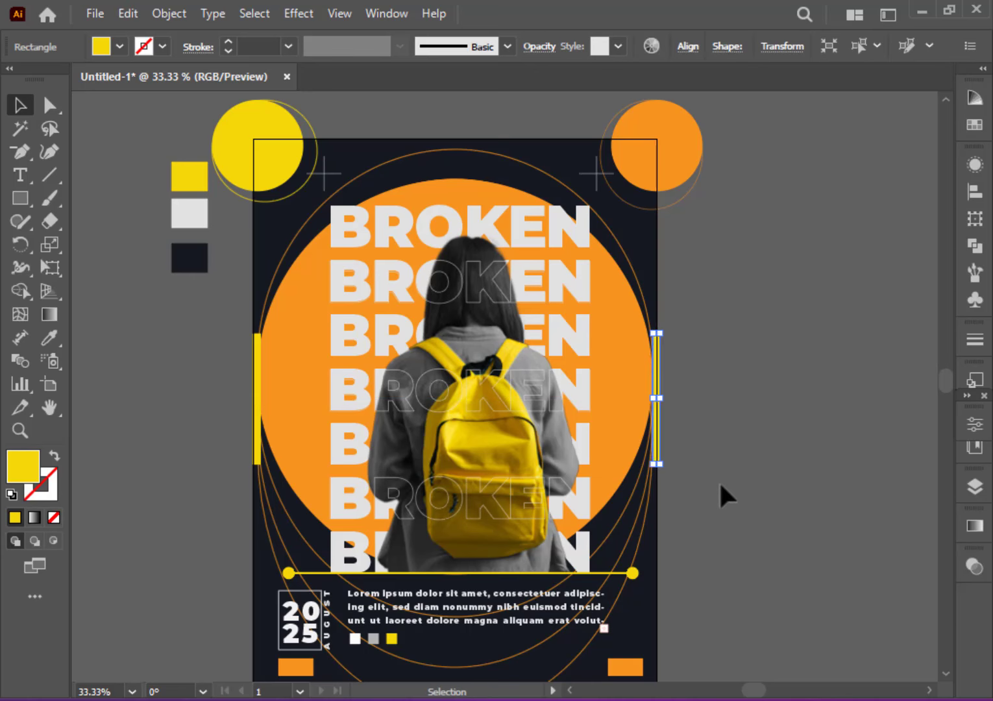
key(i)
click(189, 213)
click(20, 104)
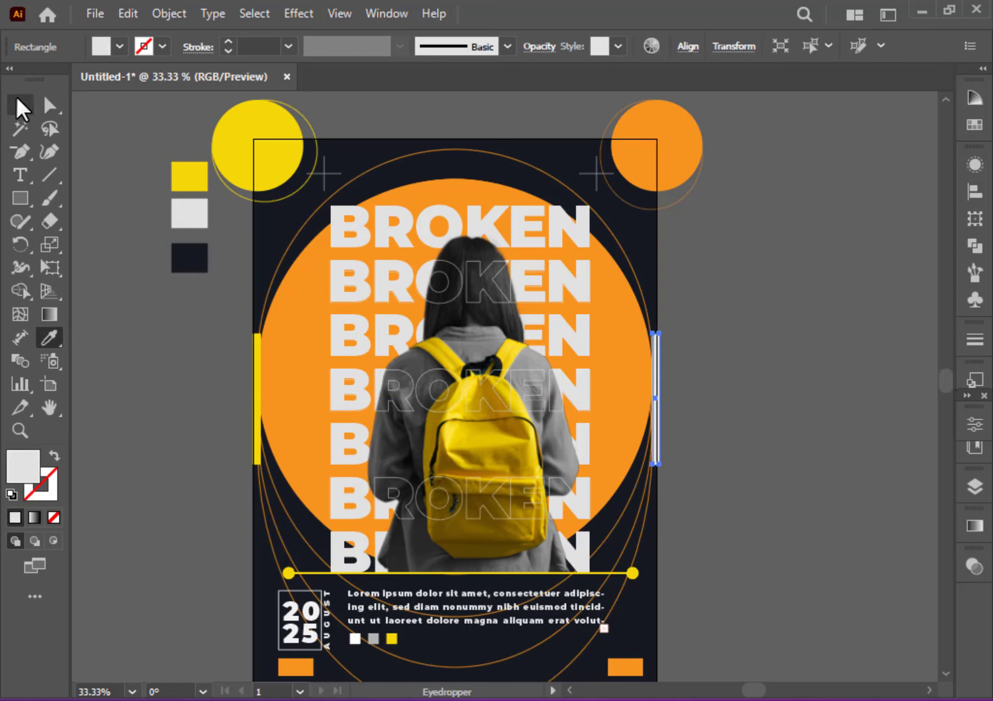
click(674, 419)
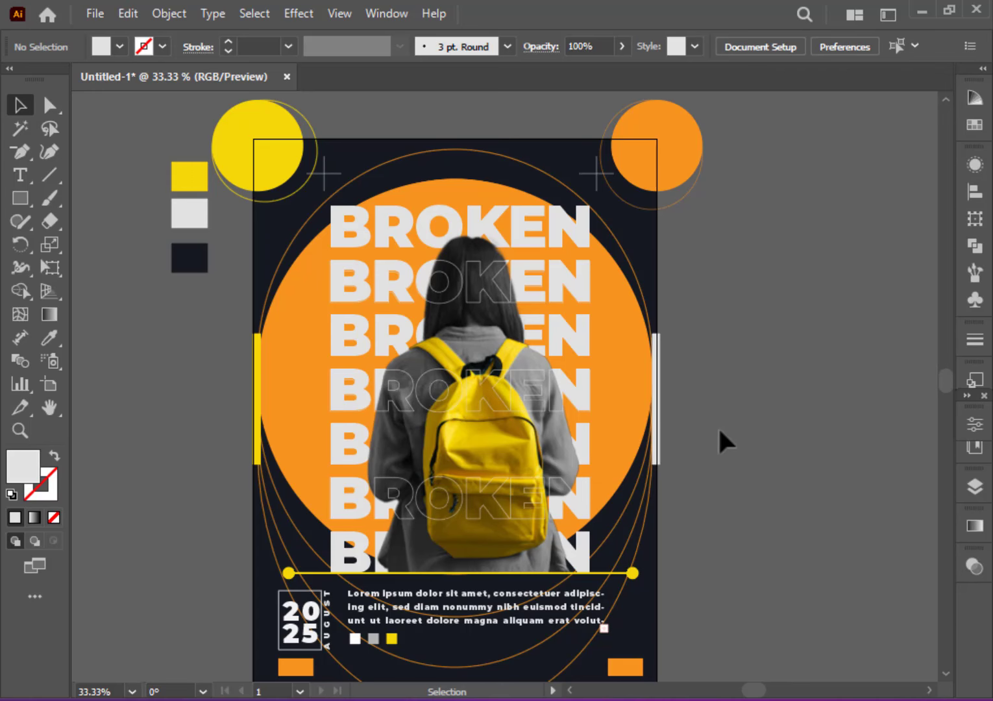
- Draw a small circle near the lowest point of the middle outline ellipse
key(a)
scroll(718, 426, down, 5)
key(ctrl+equal)
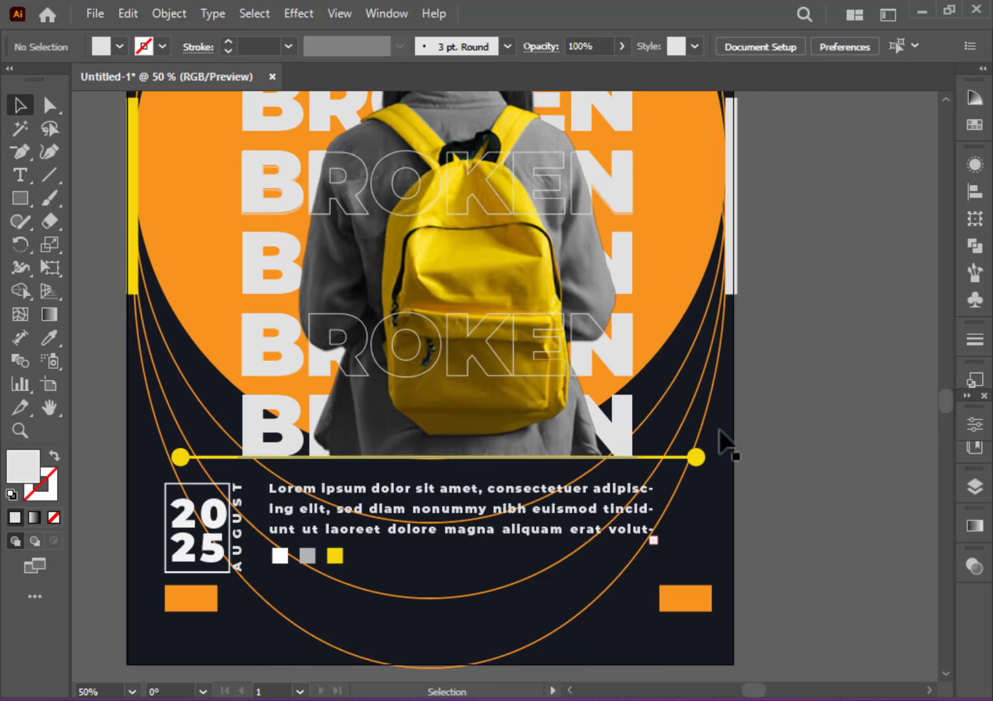
drag(29, 202, 83, 241)
mouse_move(451, 577)
mouse_down()
mouse_move(462, 588)
mouse_move(452, 588)
mouse_up()
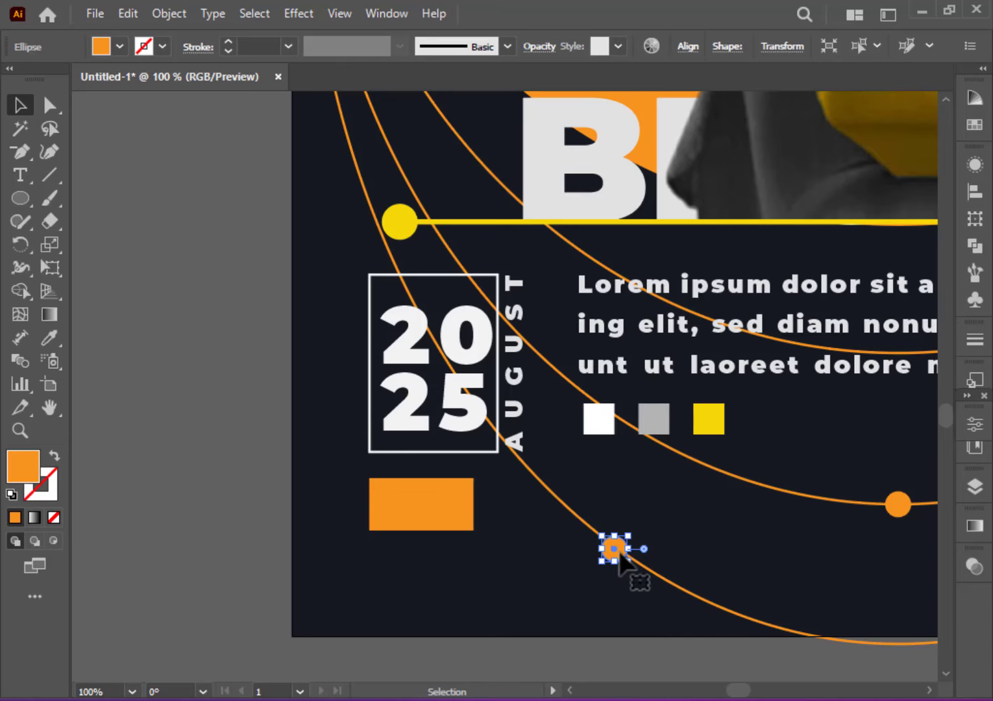
- Place copies of the small orange dot on the left arcs of the outline ellipses, above and below the yellow divider
drag(636, 577, 618, 557)
drag(577, 637, 542, 338)
drag(538, 432, 716, 621)
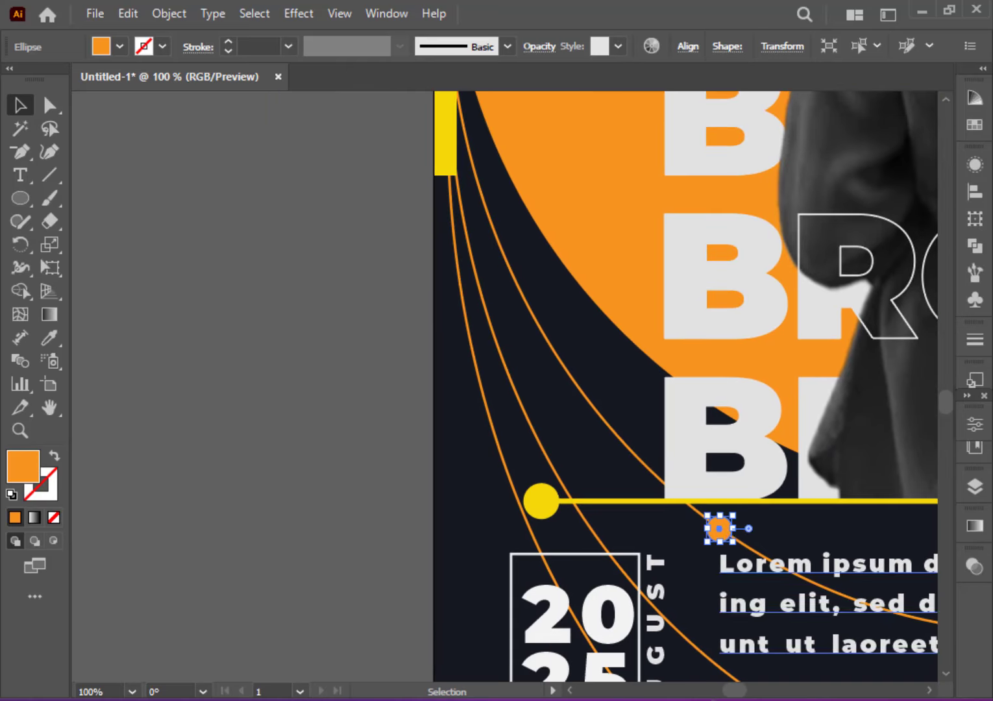
drag(719, 531, 500, 219)
click(562, 392)
click(535, 359)
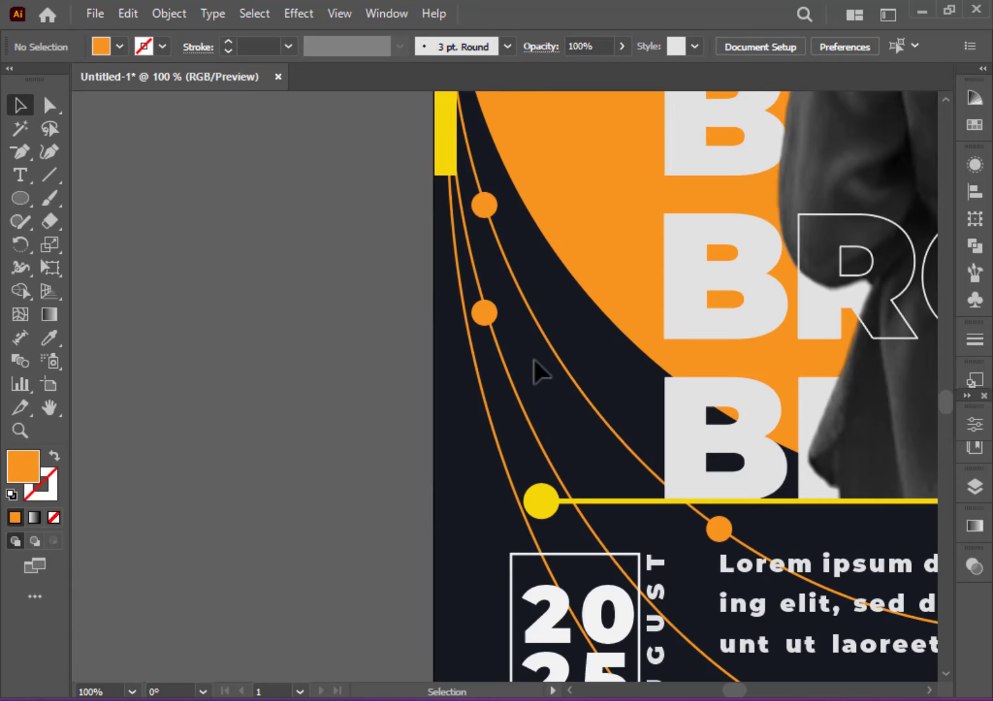
key(ctrl+minus)
key(ctrl+minus)
key(ctrl+minus)
key(ctrl+minus)
scroll(656, 584, up, 2)
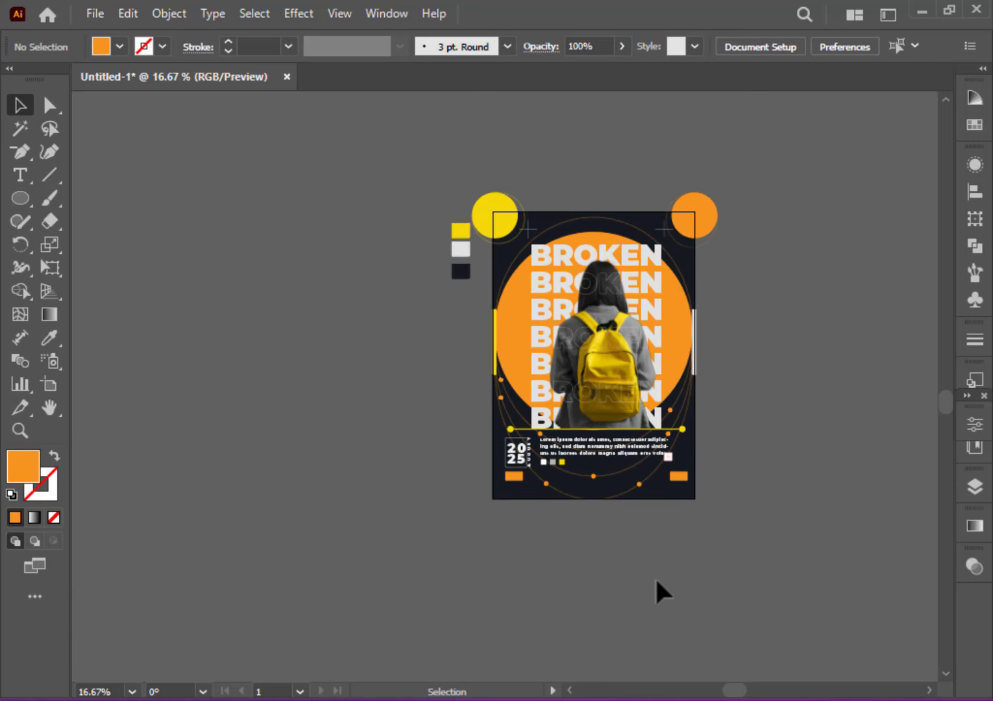
key(ctrl+plus)
drag(807, 517, 700, 488)
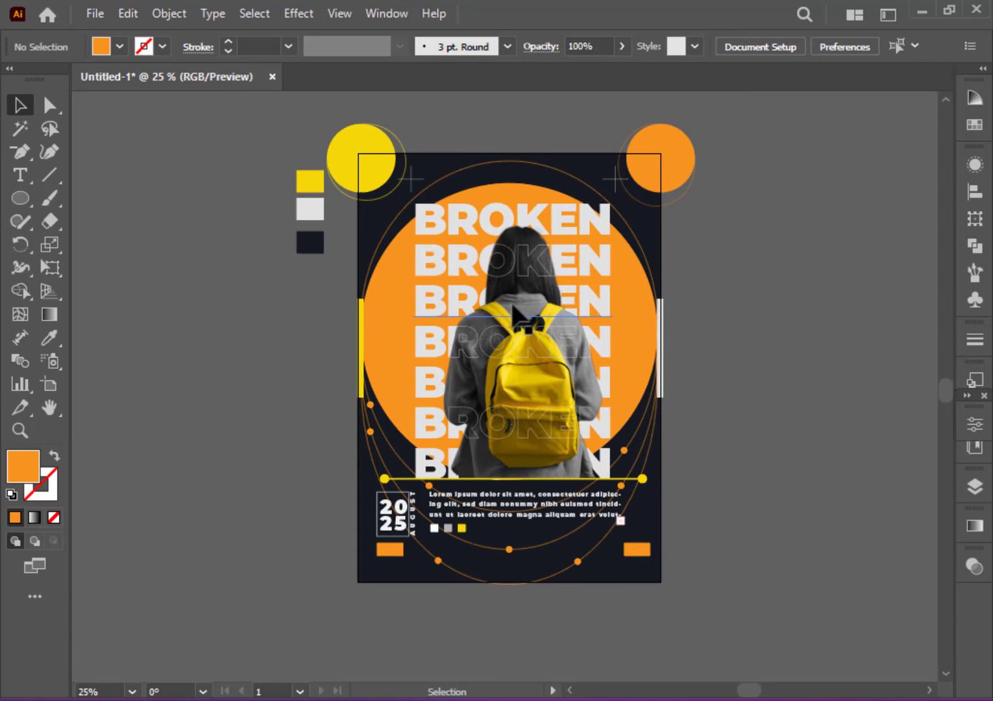
right_click(512, 359)
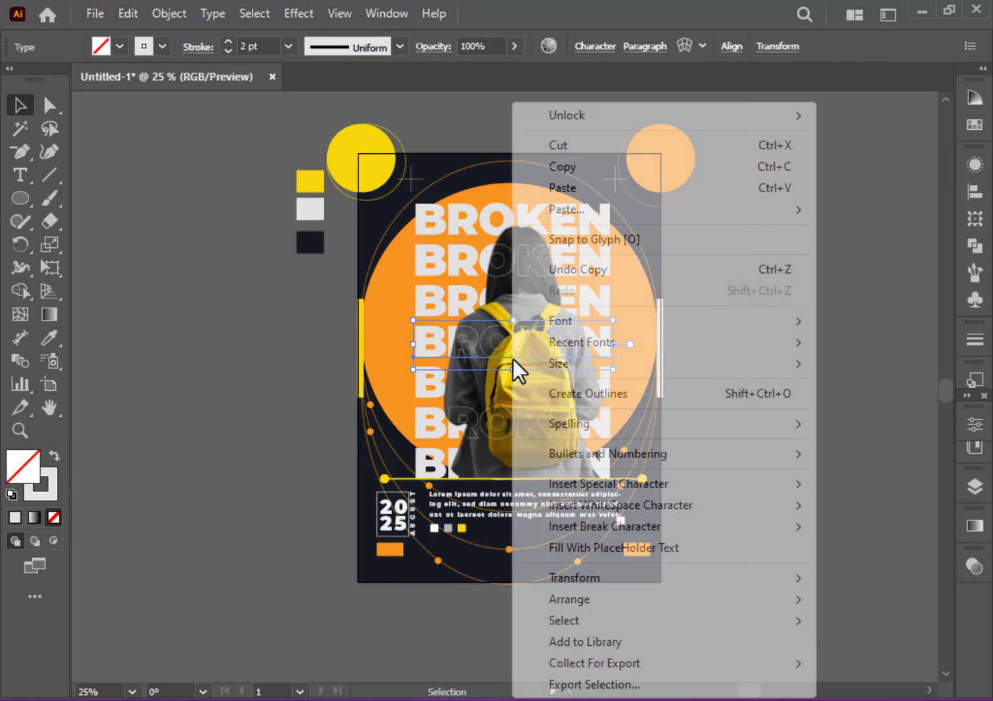
mouse_move(635, 121)
click(877, 115)
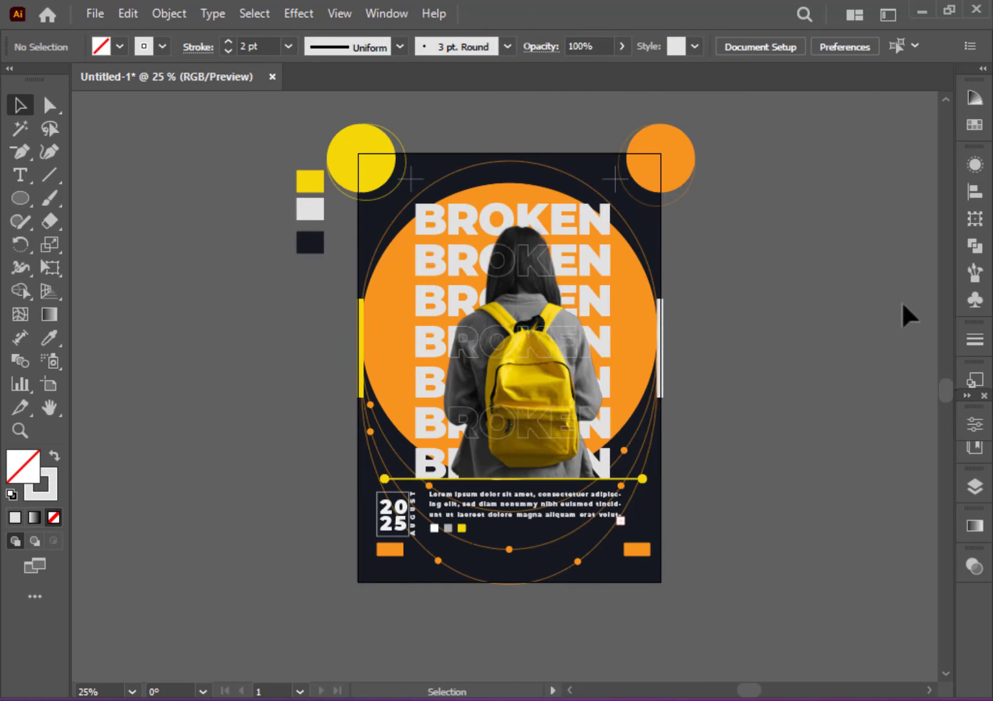
- Apply a Drop Shadow to the BROKEN.png backpack photo with an X offset of -10 px and a Y offset of 10 px
click(591, 377)
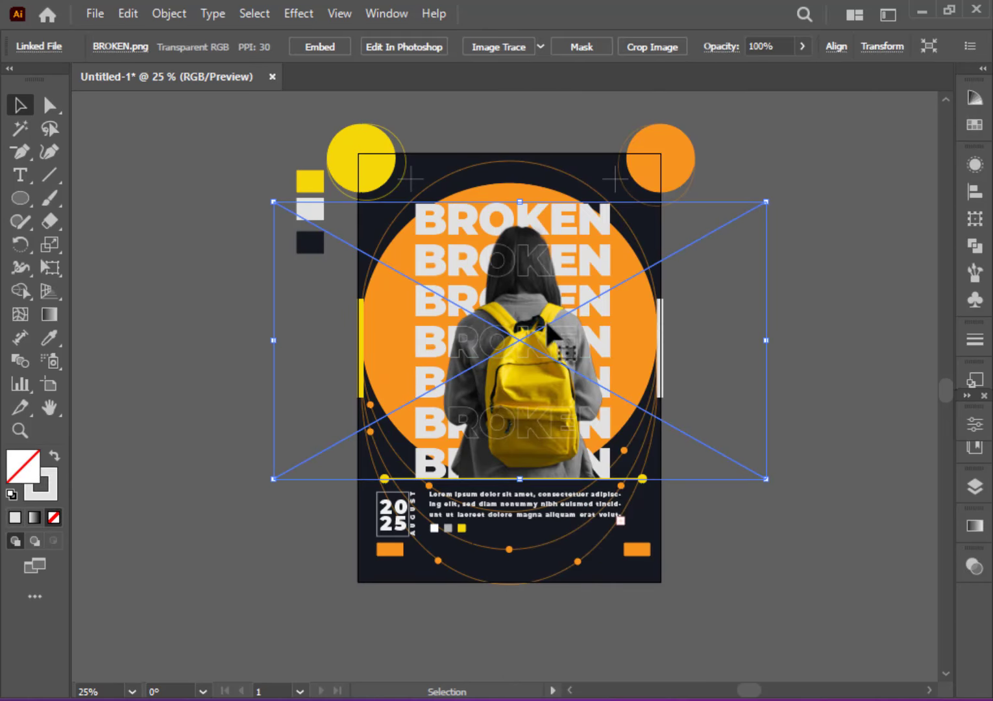
click(301, 9)
mouse_move(480, 232)
click(552, 235)
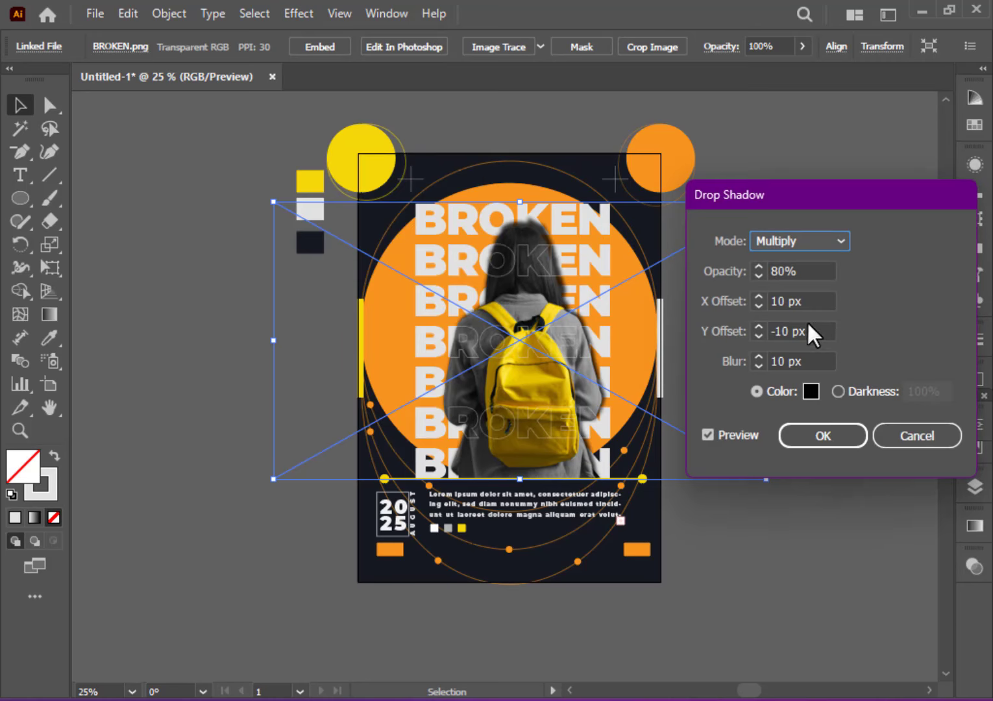
click(733, 303)
text(-10)
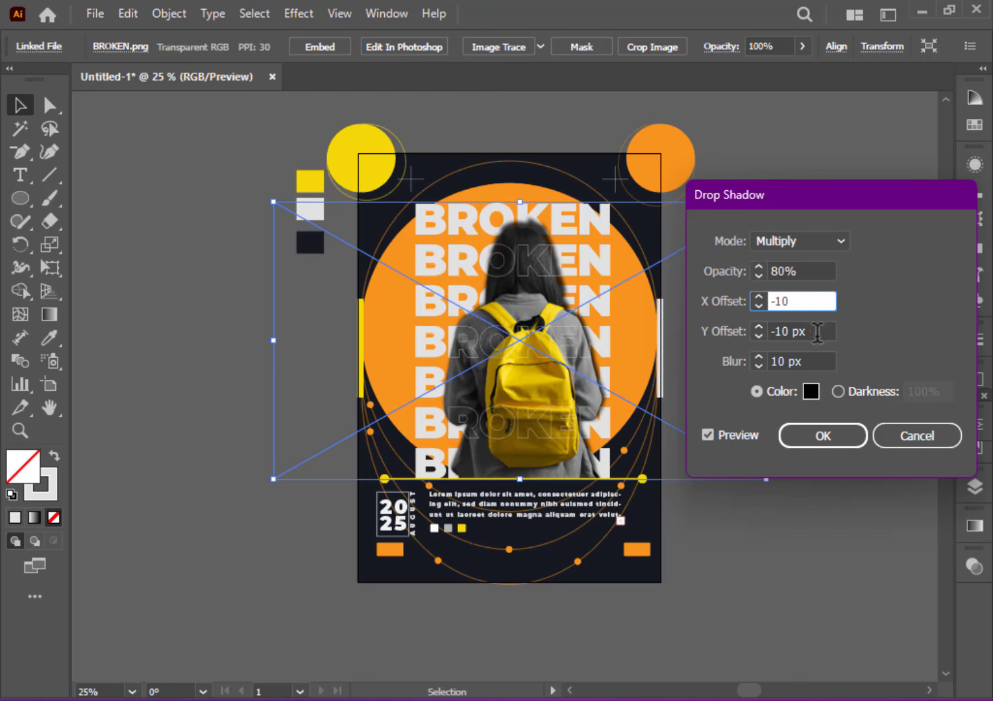
key(Tab)
text(10)
click(825, 444)
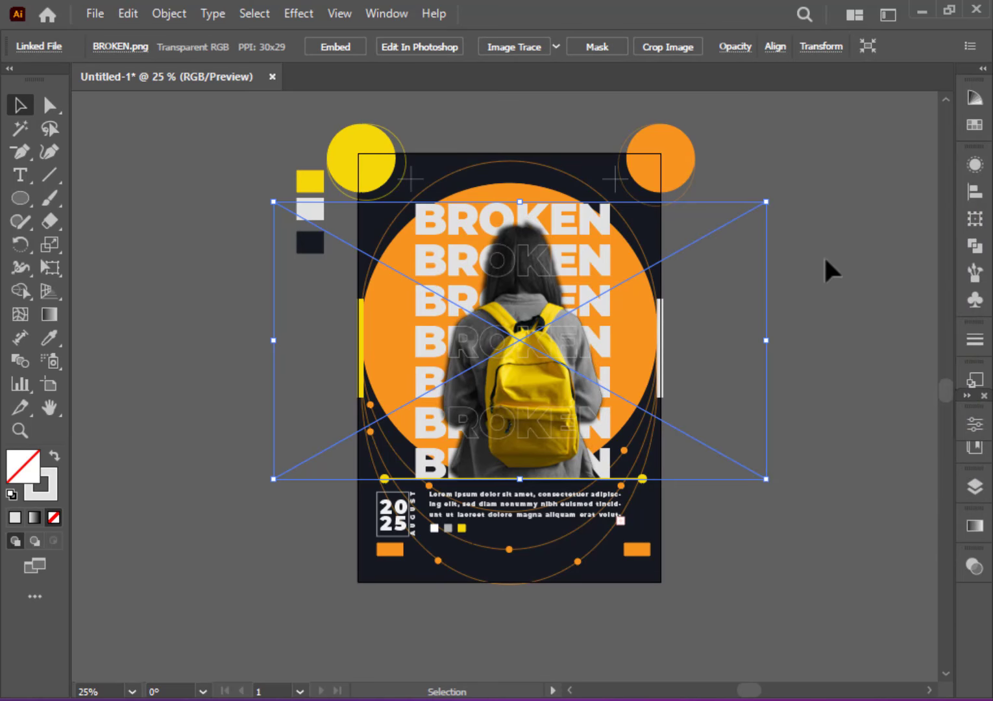
click(823, 285)
scroll(820, 369, down, 2)
scroll(819, 369, up, 2)
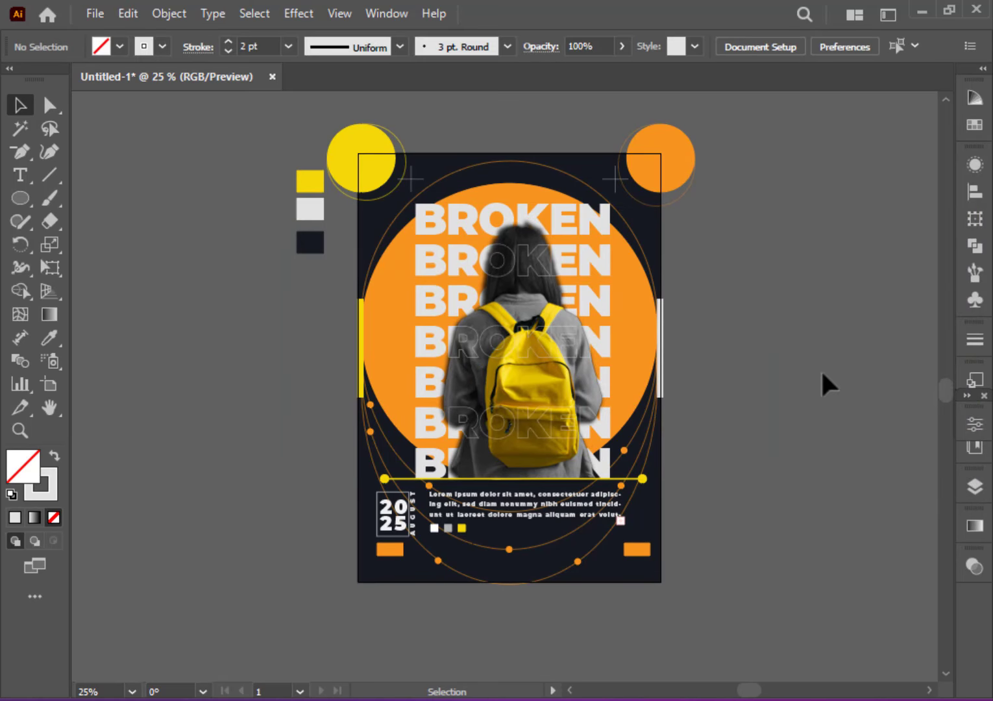